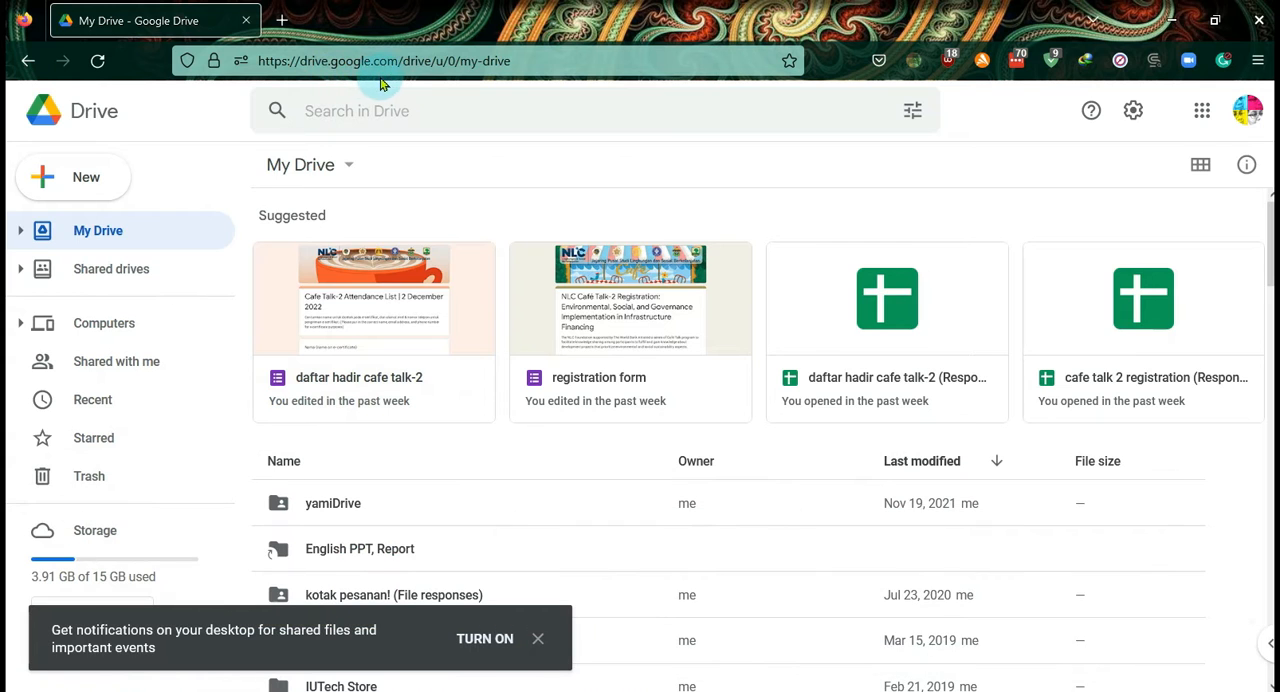
# - Open docs.google.com in a new browser tab and return to the Google Drive tab
pyautogui.click(282, 20)
pyautogui.click(369, 62)
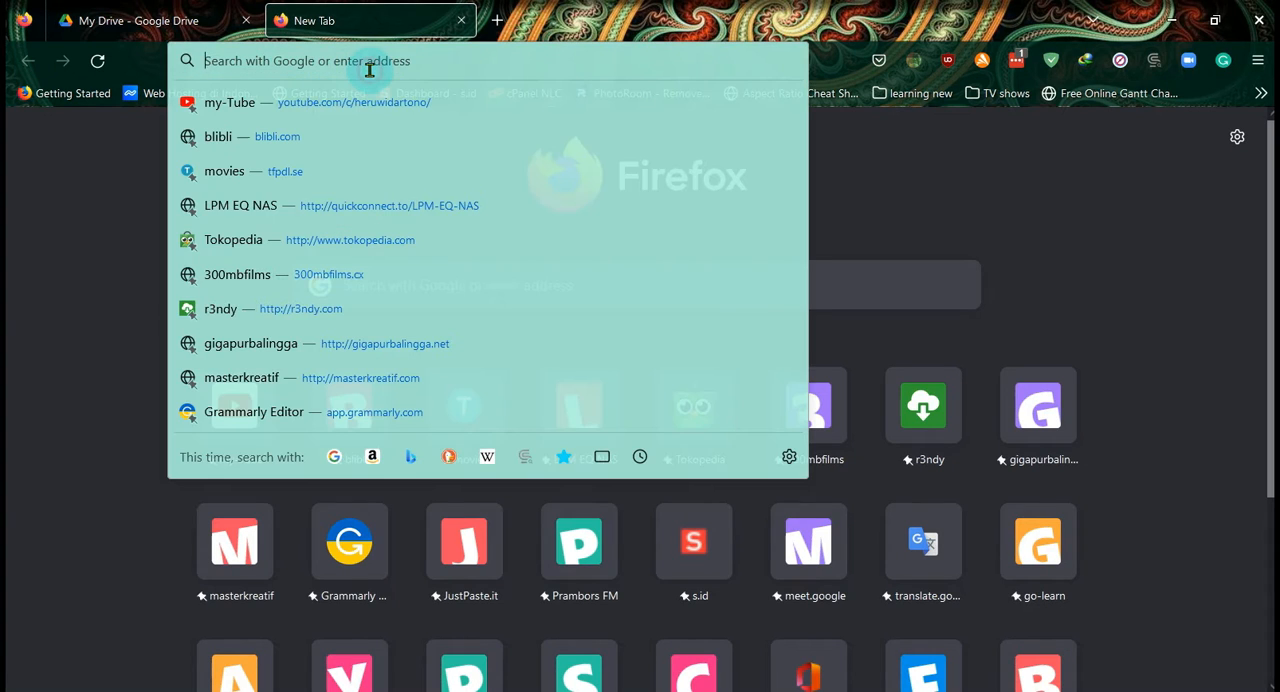
pyautogui.write('docs')
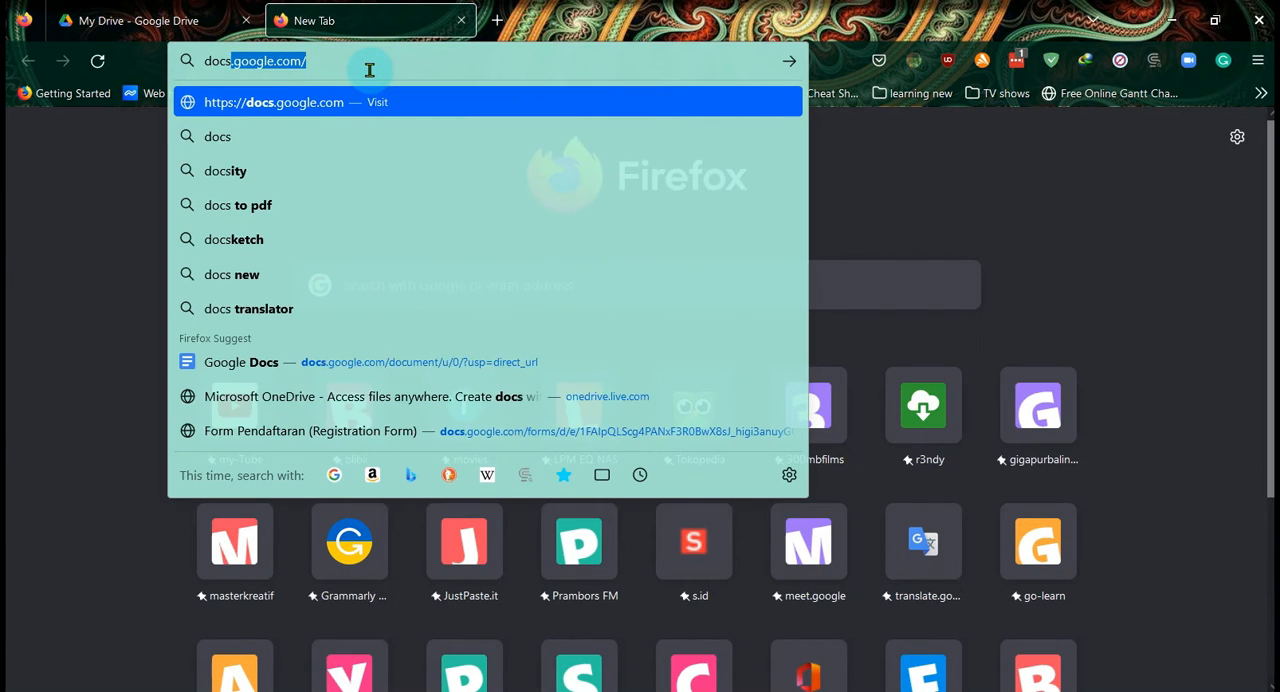
pyautogui.write('.googl')
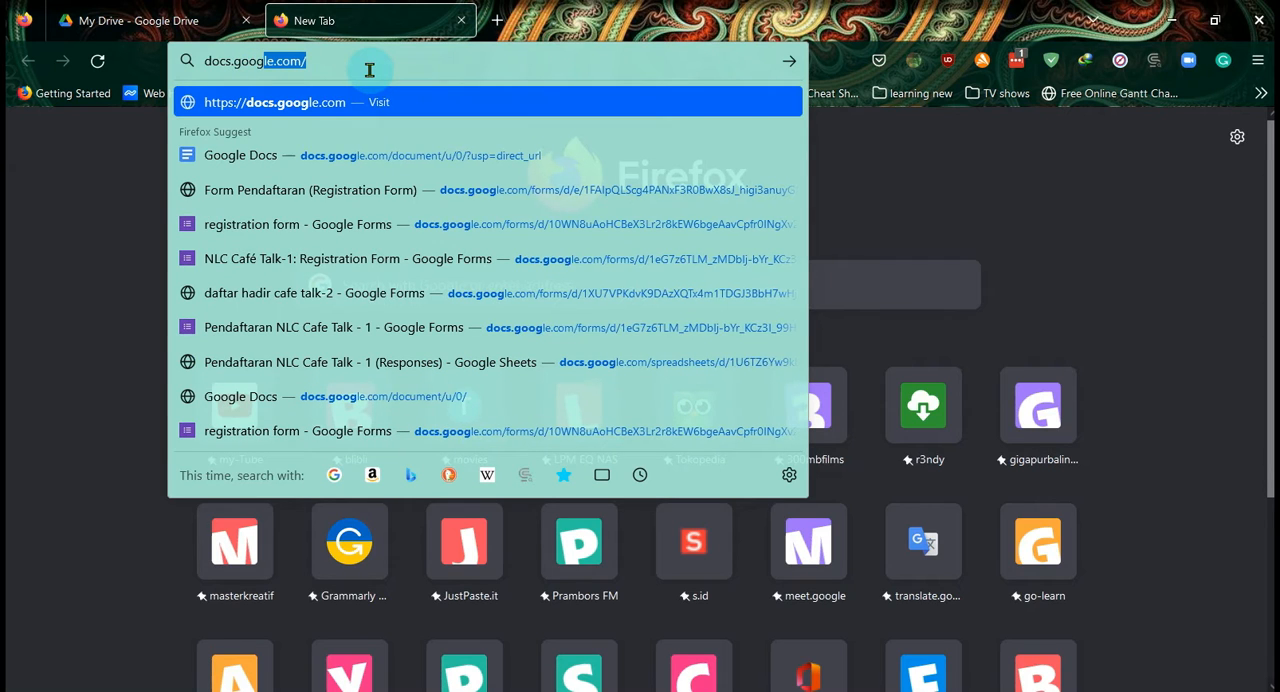
pyautogui.write('e.com')
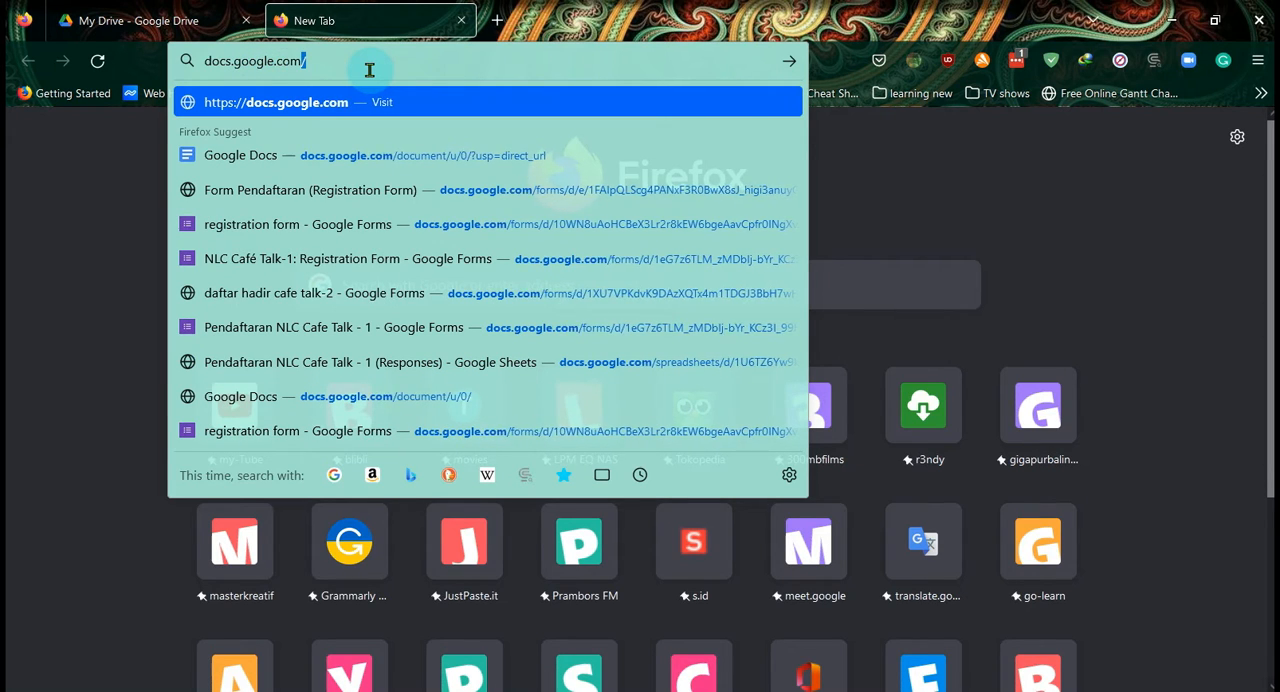
pyautogui.press('Return')
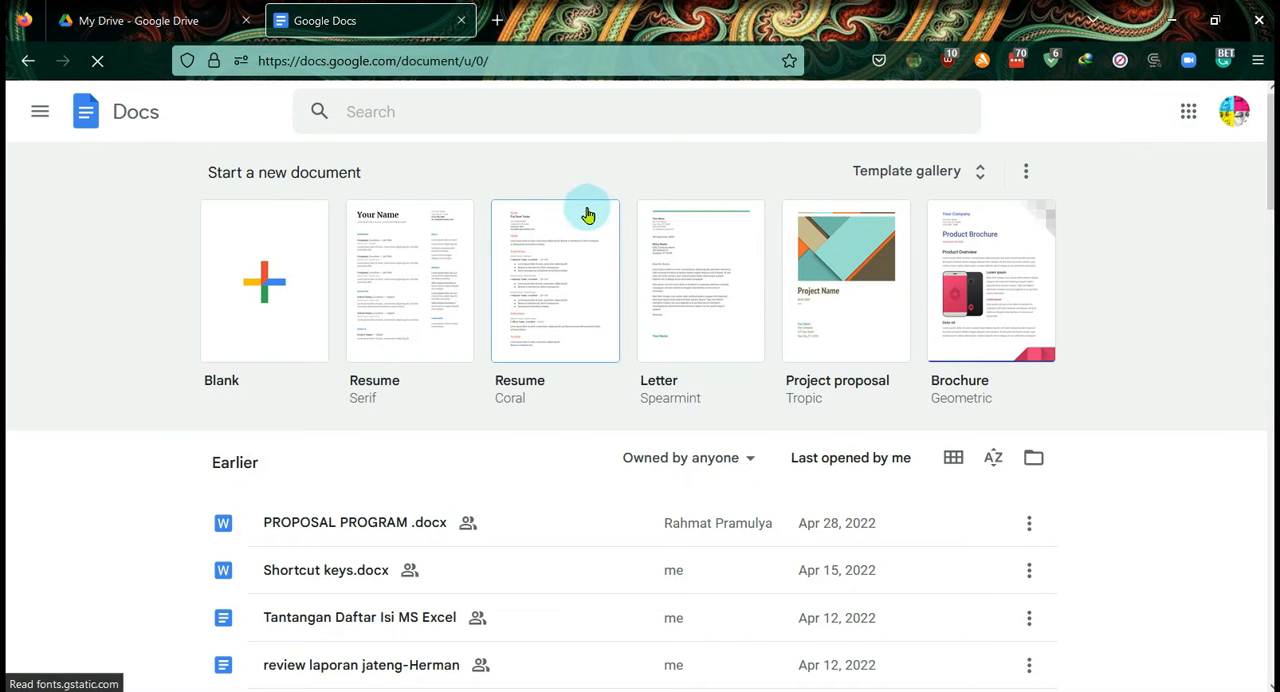
pyautogui.click(176, 20)
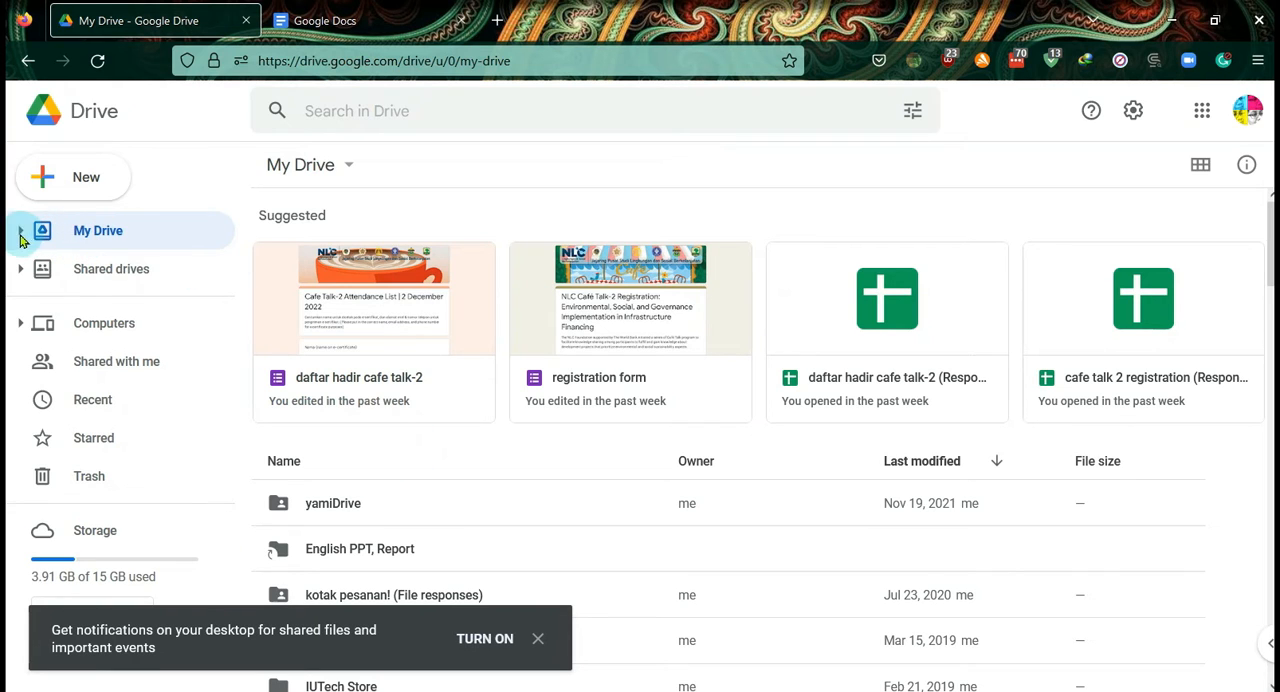
# - Open the LPM EQ folder in the Unlimited Drive shared drive, closing the Docs tab and dismissing the notification prompt
pyautogui.click(20, 270)
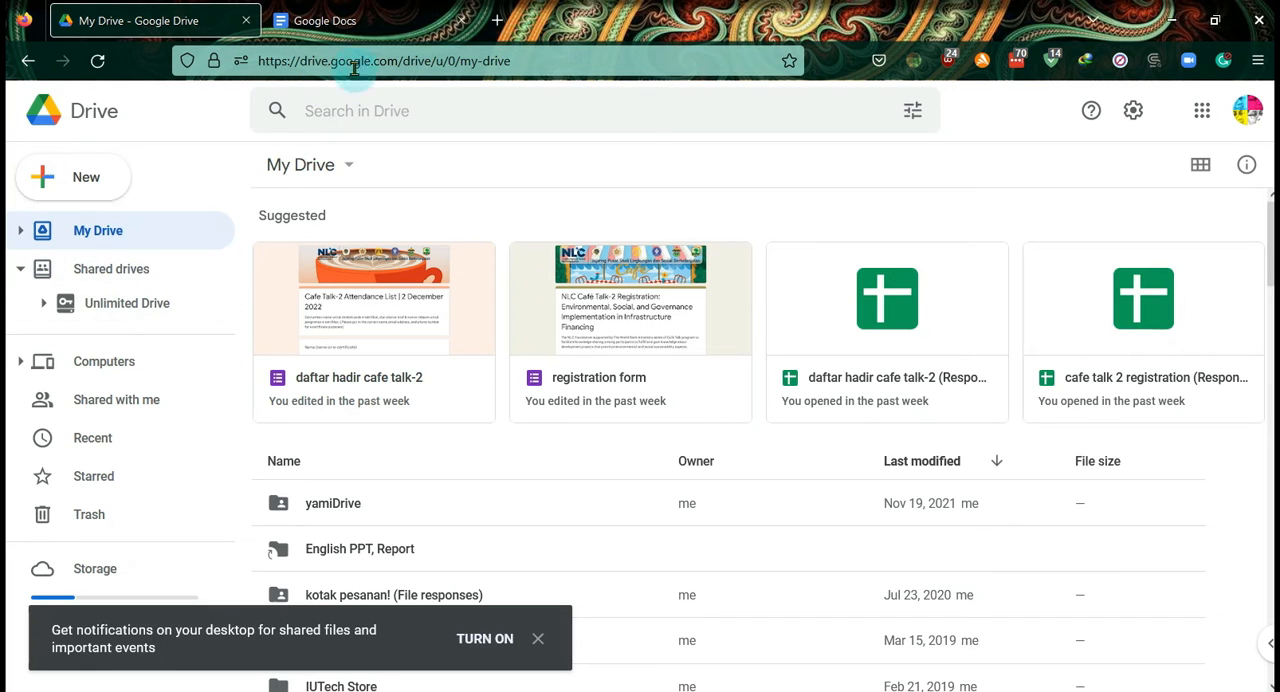
pyautogui.middleClick(343, 30)
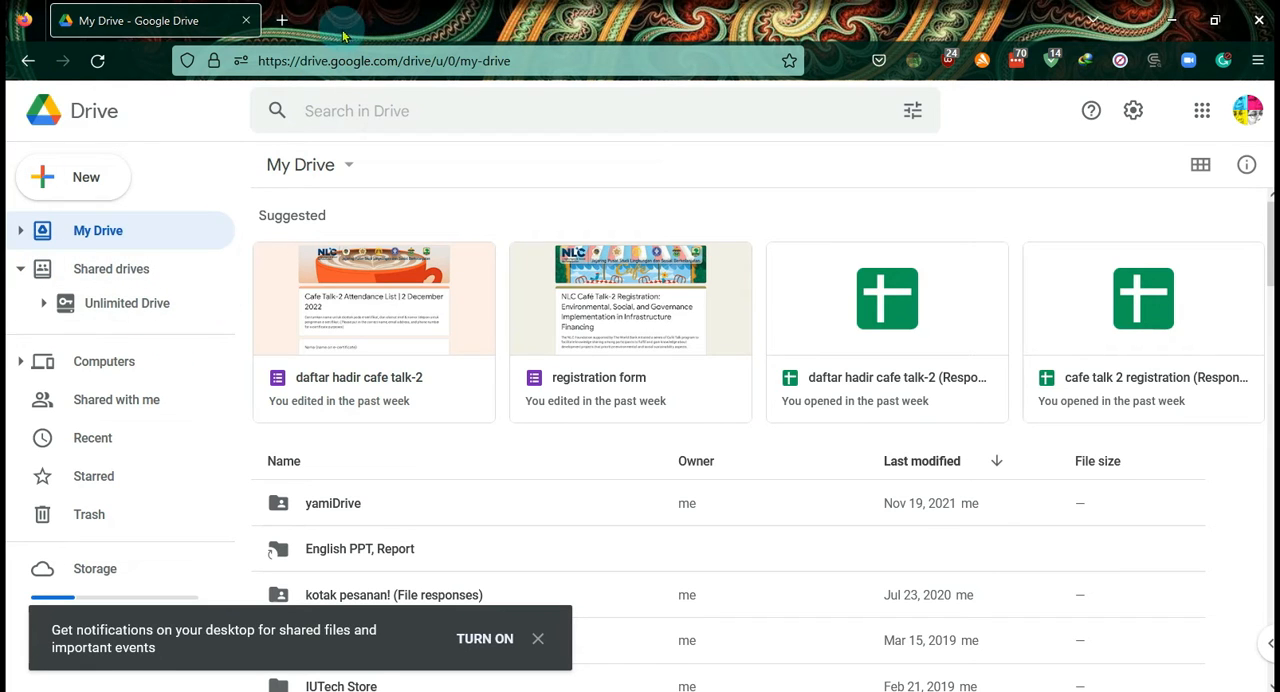
pyautogui.click(127, 303)
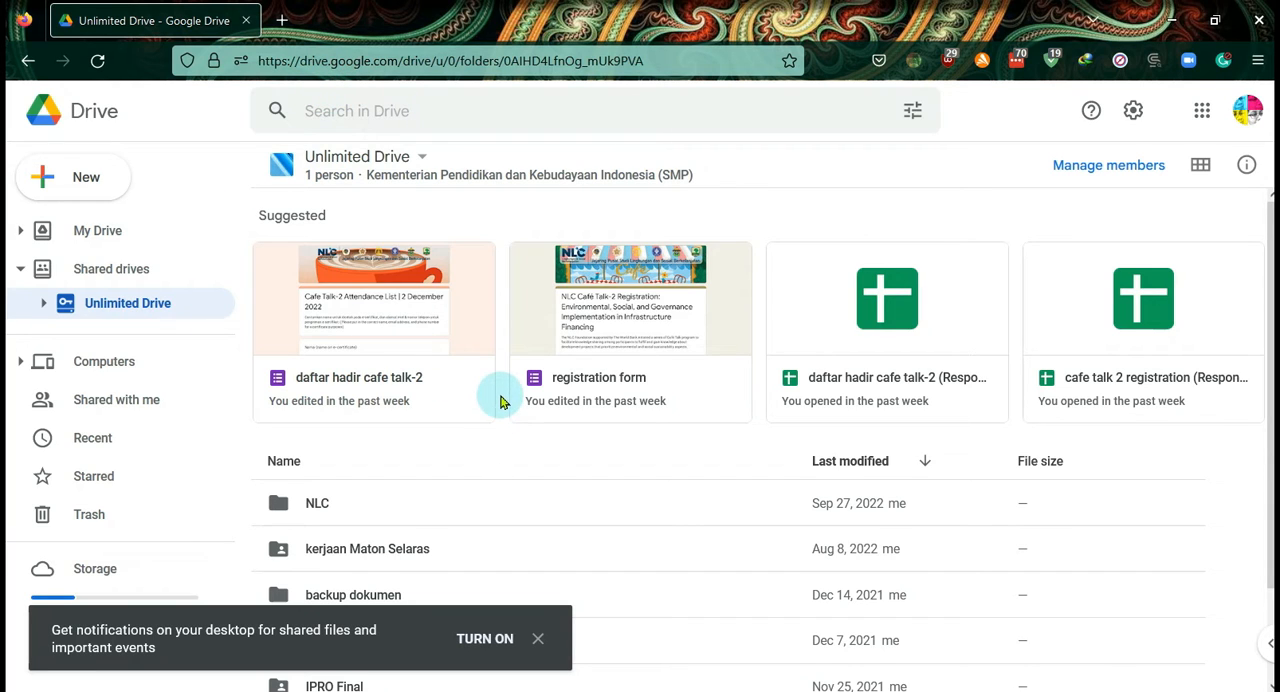
pyautogui.click(43, 306)
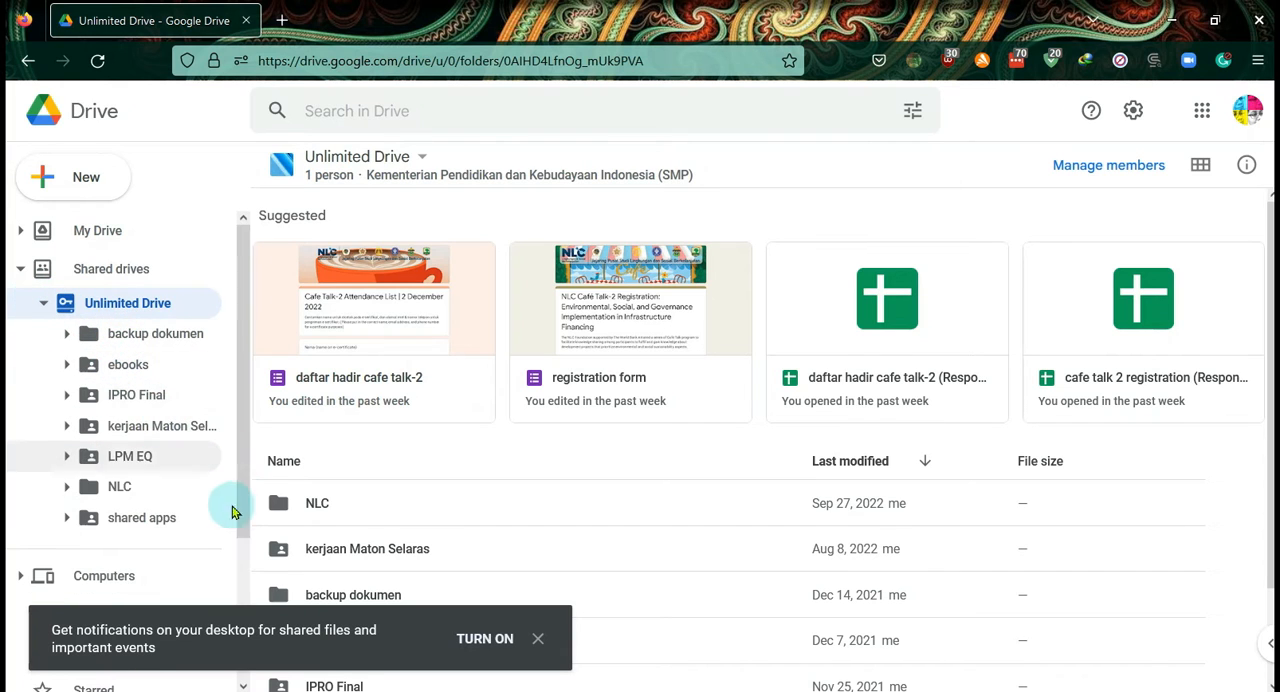
pyautogui.click(189, 463)
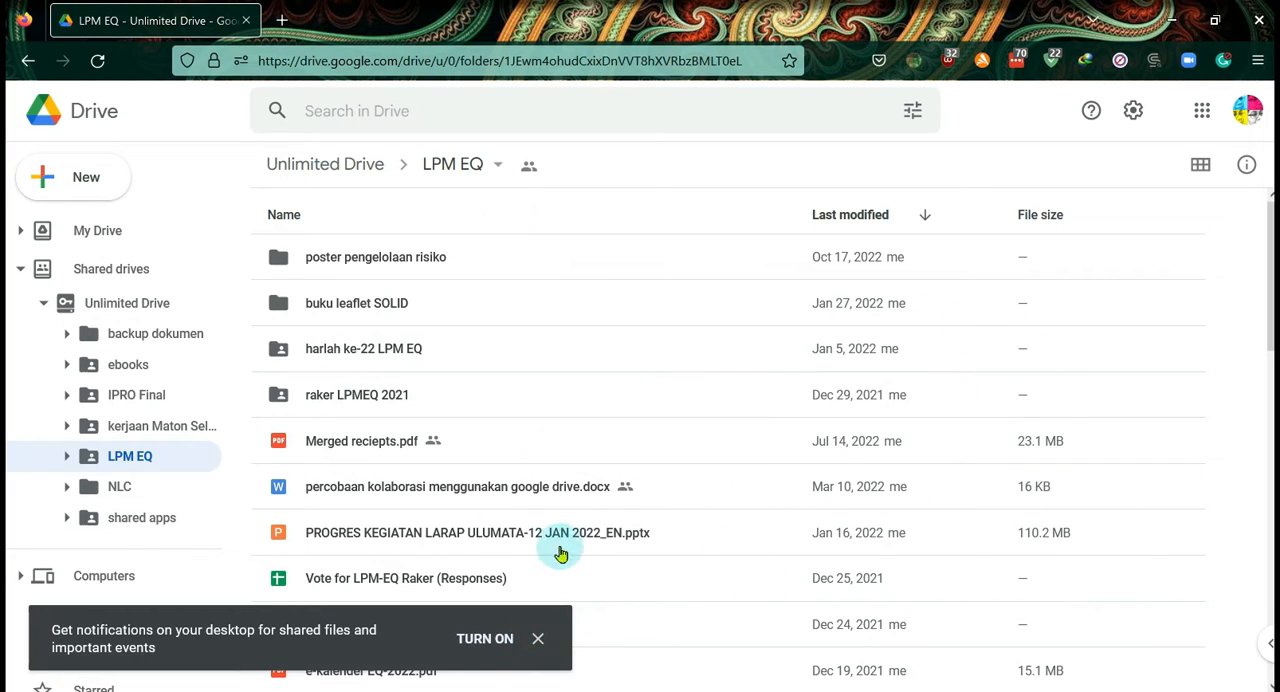
pyautogui.click(537, 638)
# - Create a new folder named "tes form" inside the LPM EQ folder
pyautogui.click(95, 175)
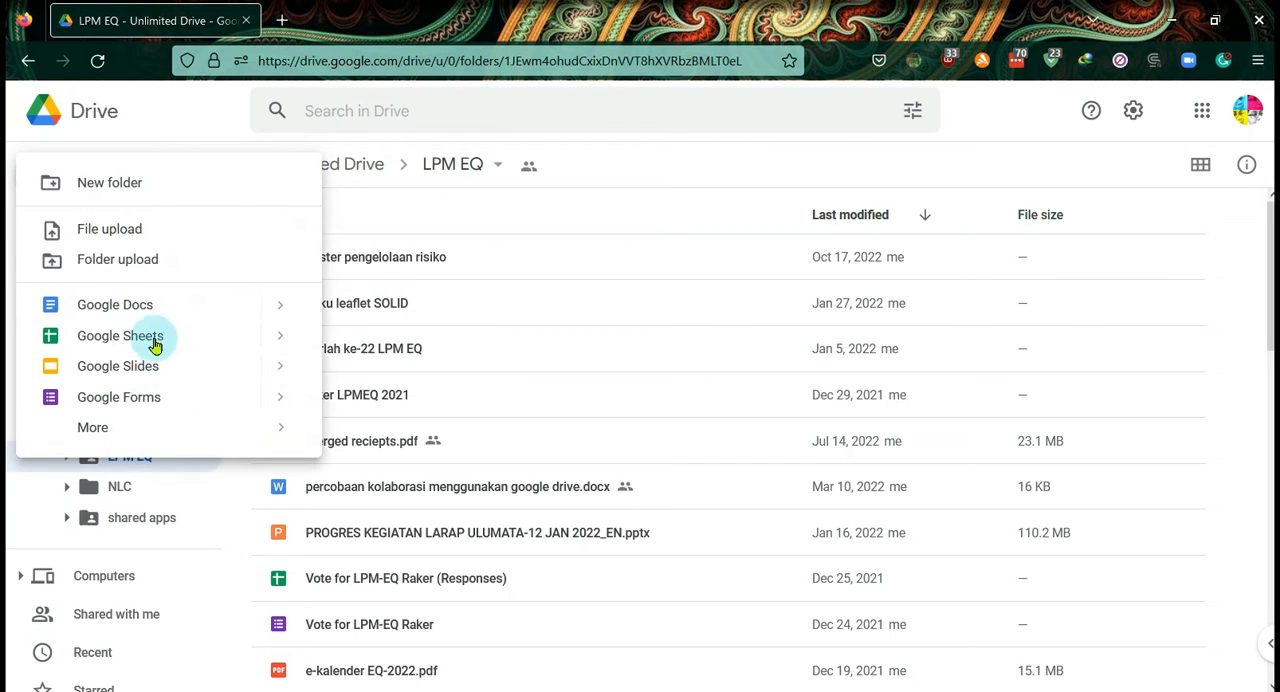
pyautogui.click(125, 197)
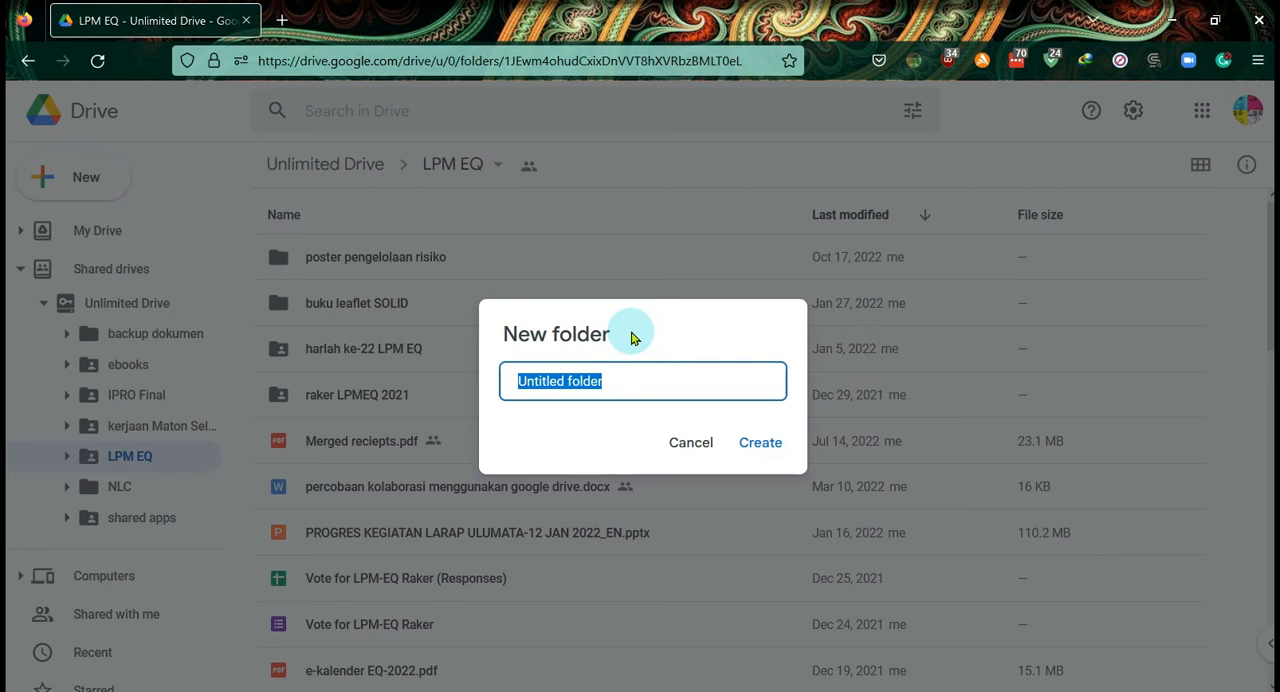
pyautogui.write('tes form')
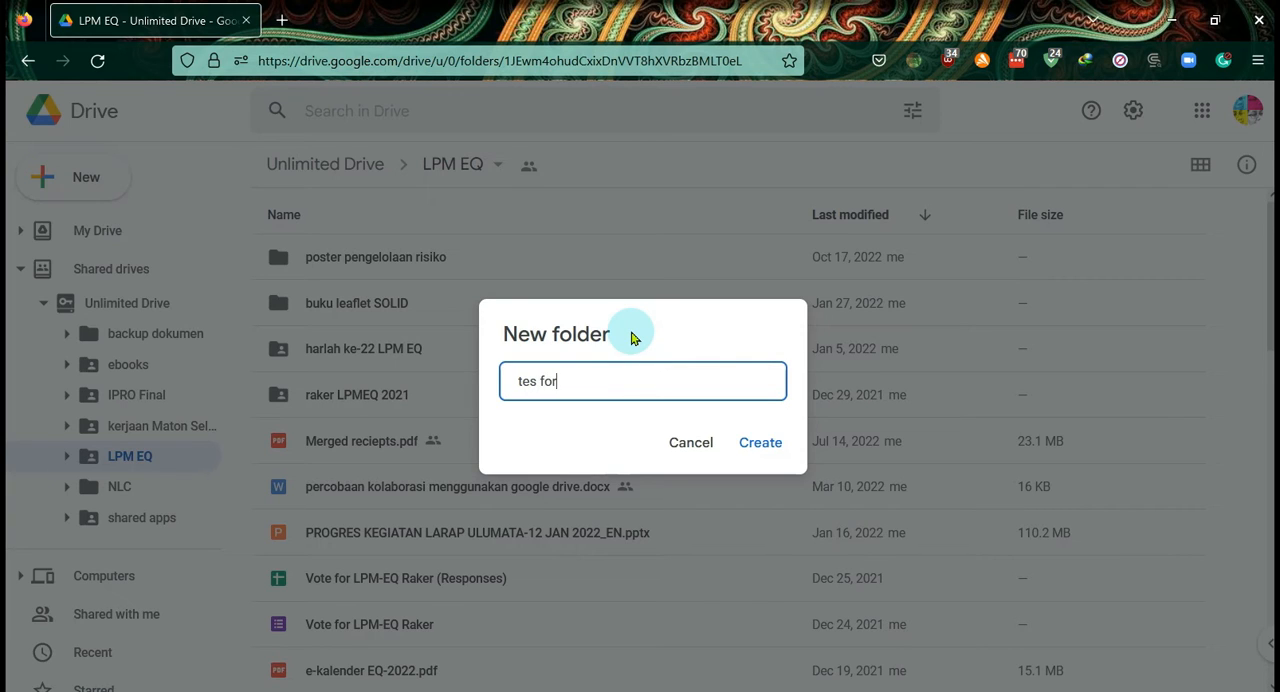
pyautogui.click(752, 446)
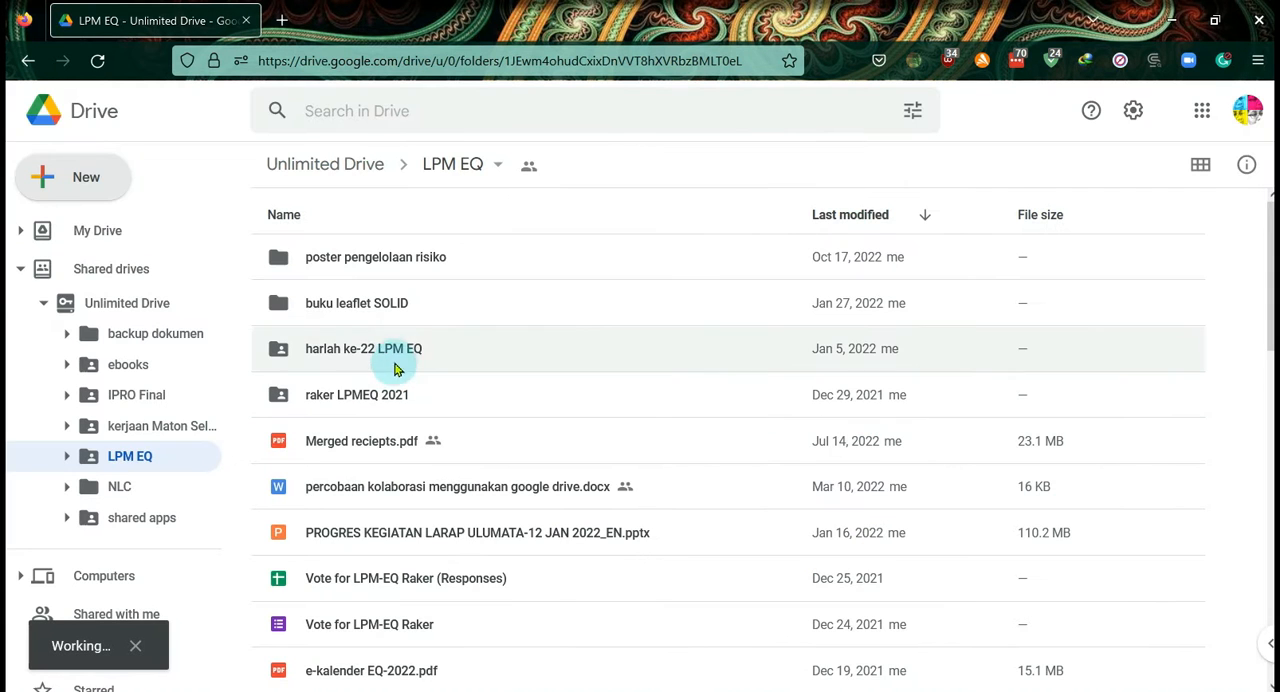
# - Open the "tes form" folder and create a blank Google Form in it
pyautogui.click(345, 259)
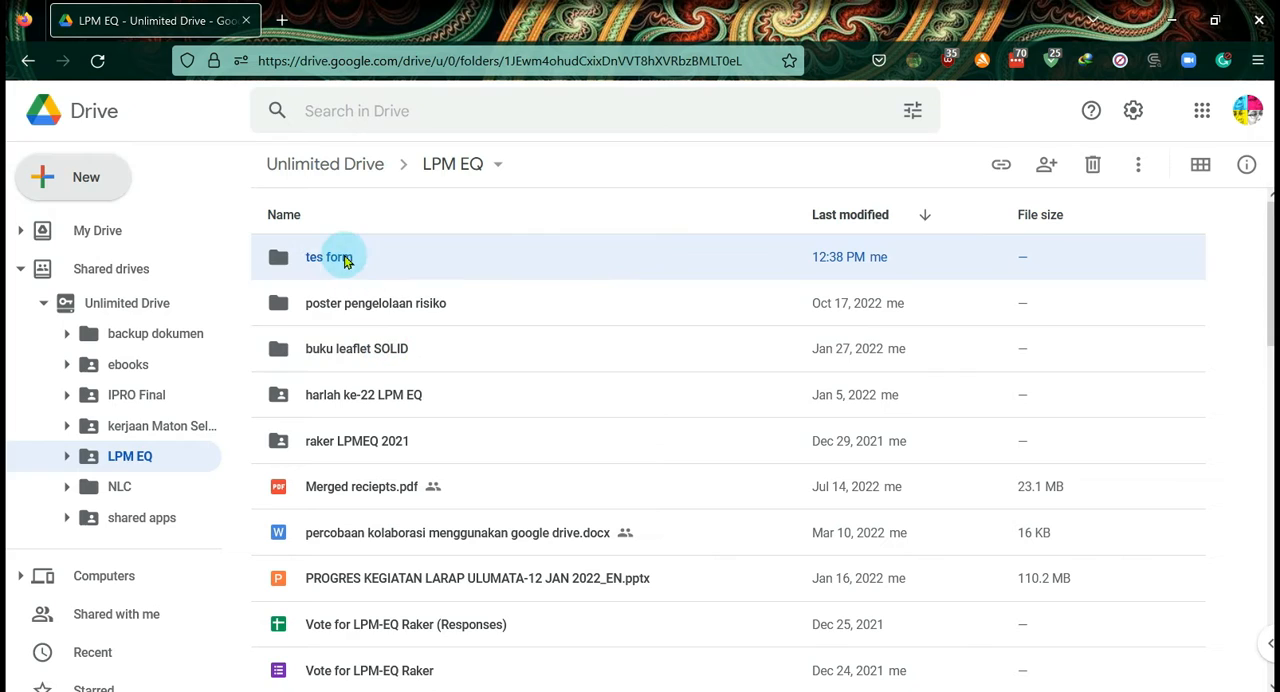
pyautogui.click(341, 259)
pyautogui.doubleClick(341, 259)
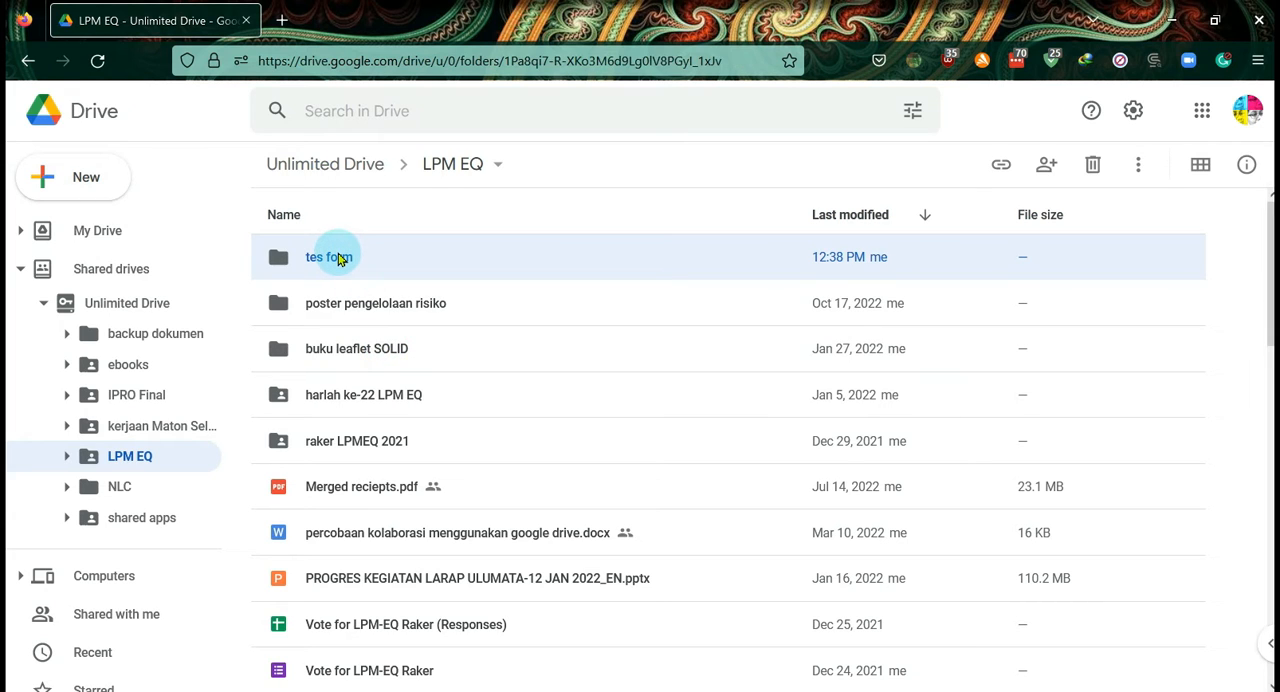
pyautogui.click(86, 180)
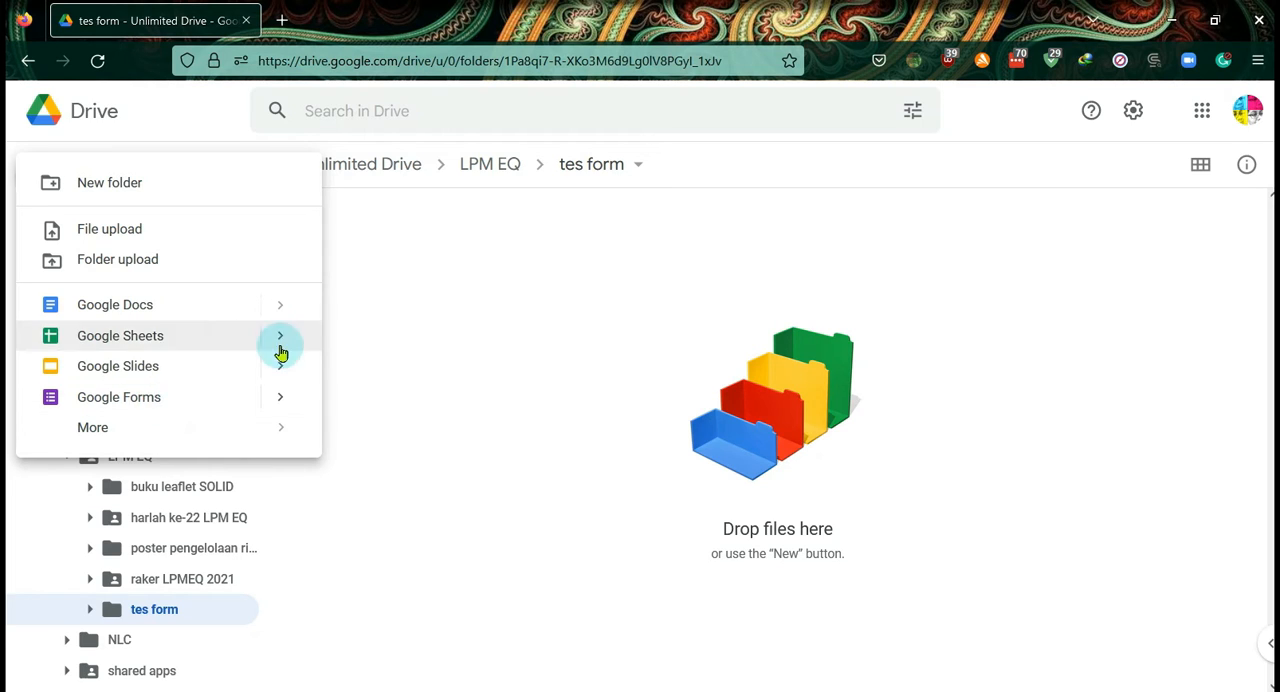
pyautogui.click(160, 404)
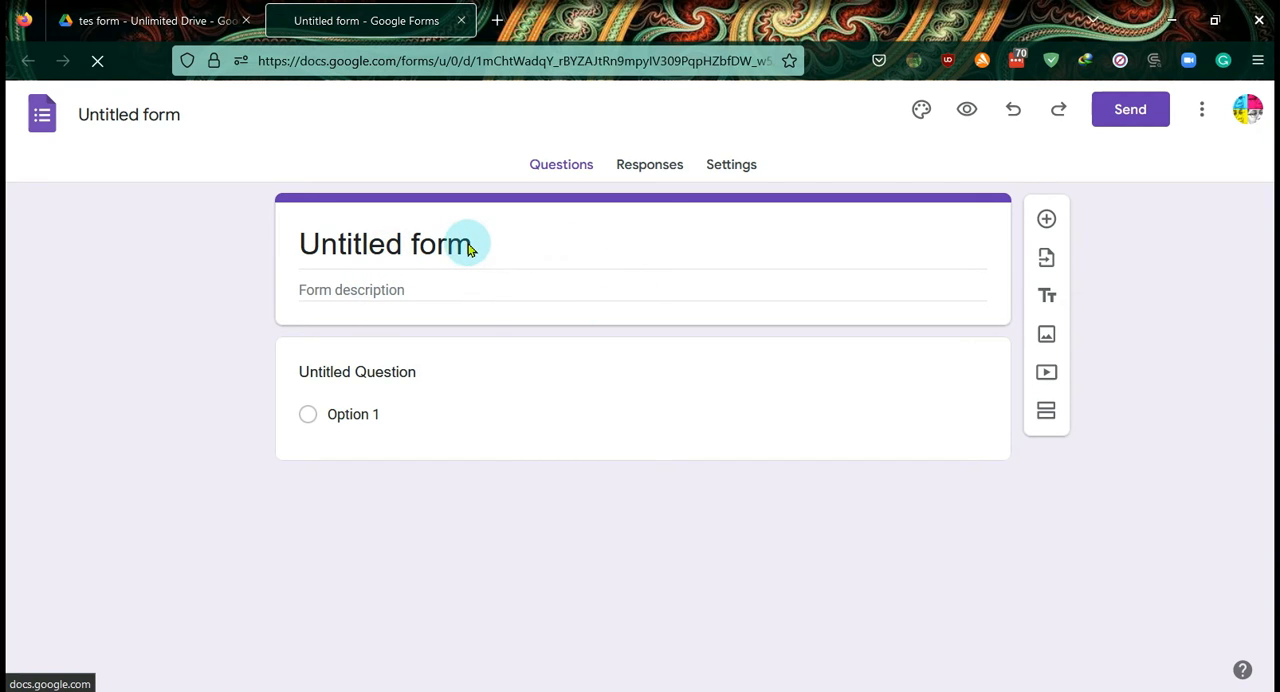
# - Set the form's title to "daftar hadir workshop"
pyautogui.click(300, 243)
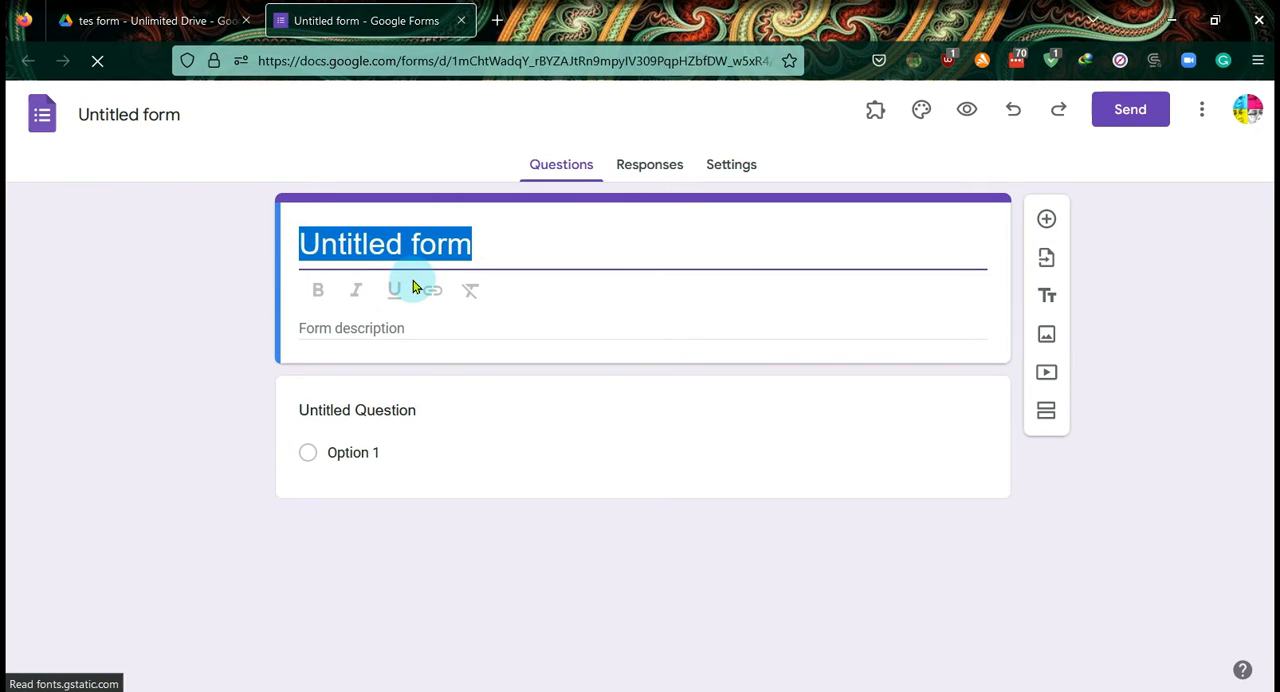
pyautogui.write('daftar had')
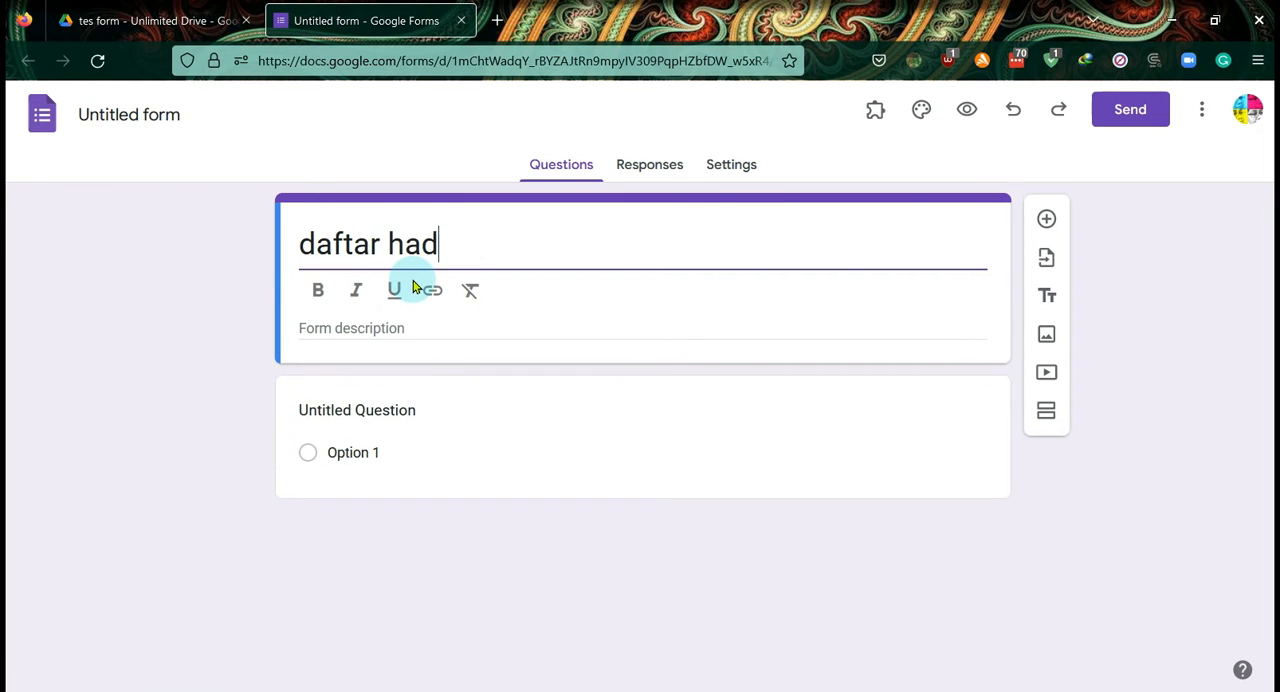
pyautogui.write('ir')
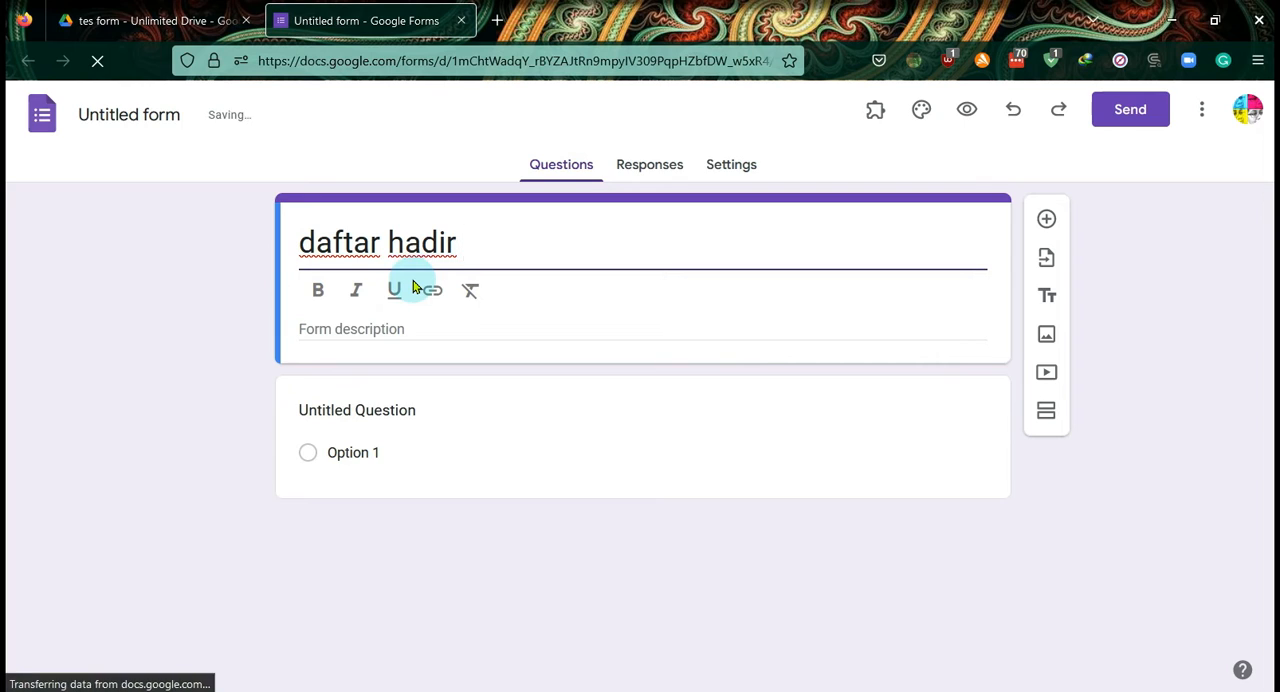
pyautogui.write(' wor')
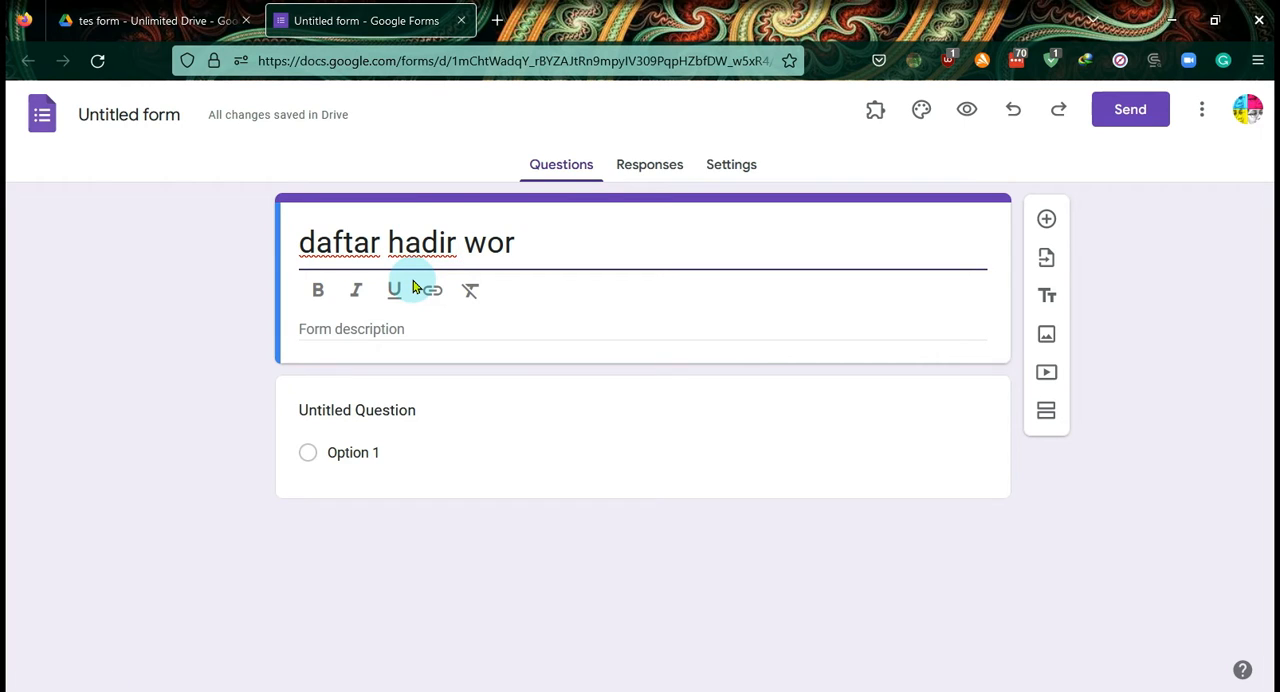
pyautogui.write('kshop')
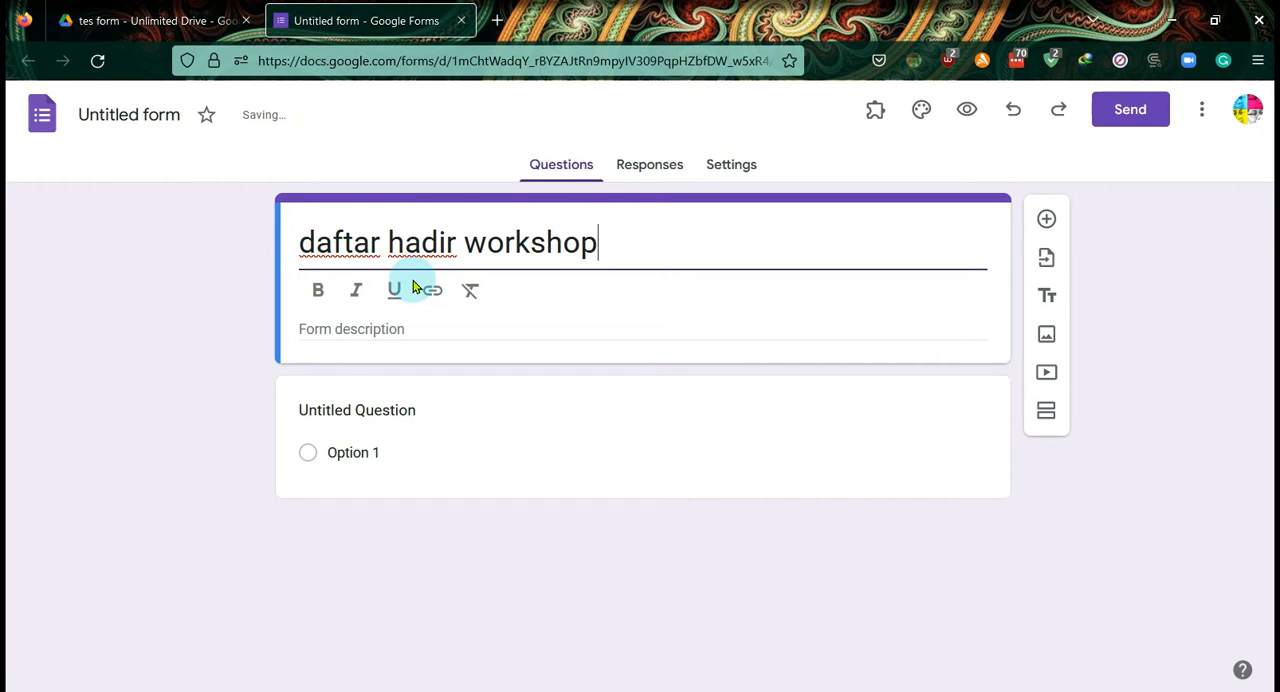
# - Replace the first question's placeholder text with "Nam"
pyautogui.click(420, 458)
pyautogui.click(418, 416)
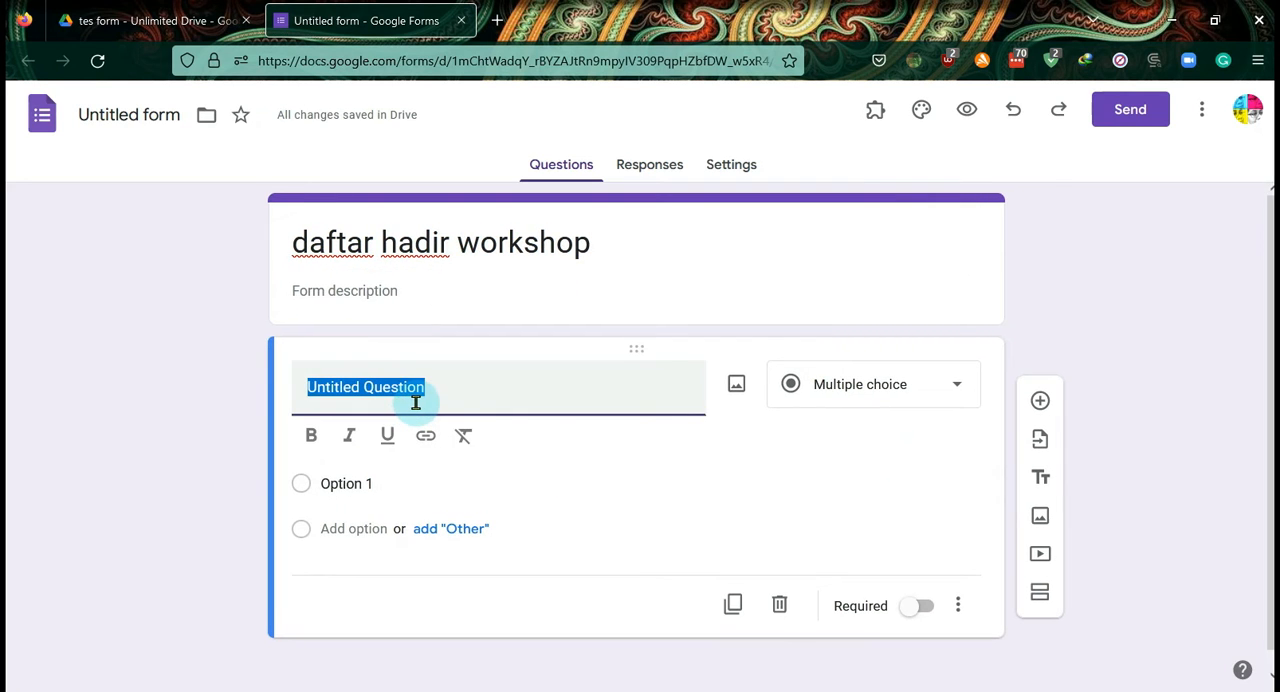
pyautogui.write('N')
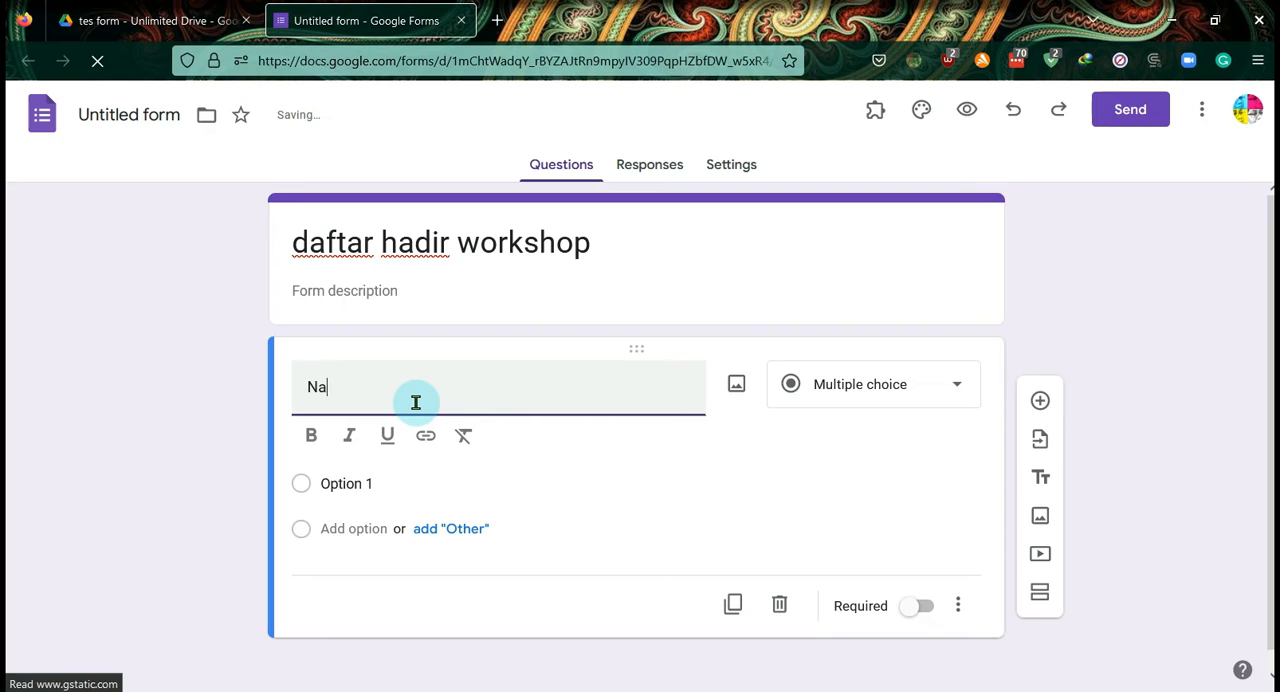
pyautogui.write('a')
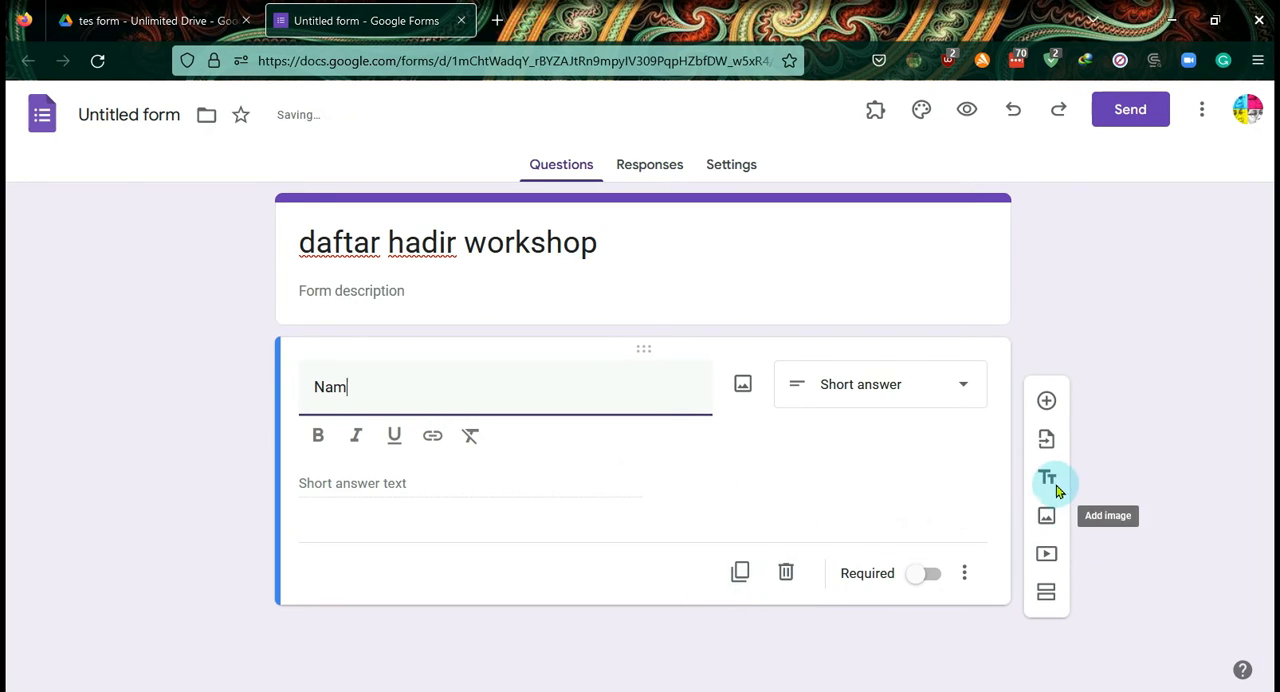
# - Add two more questions to the form, titled "email" and "no hape"
pyautogui.click(1046, 401)
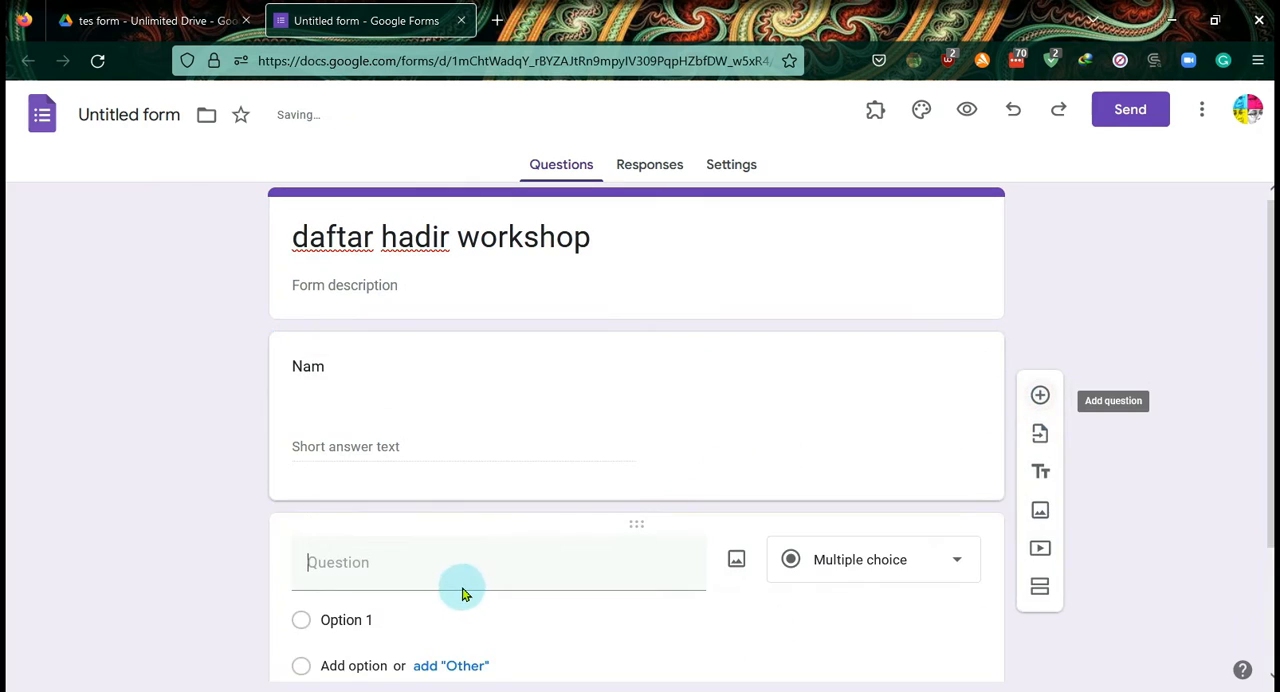
pyautogui.write('email')
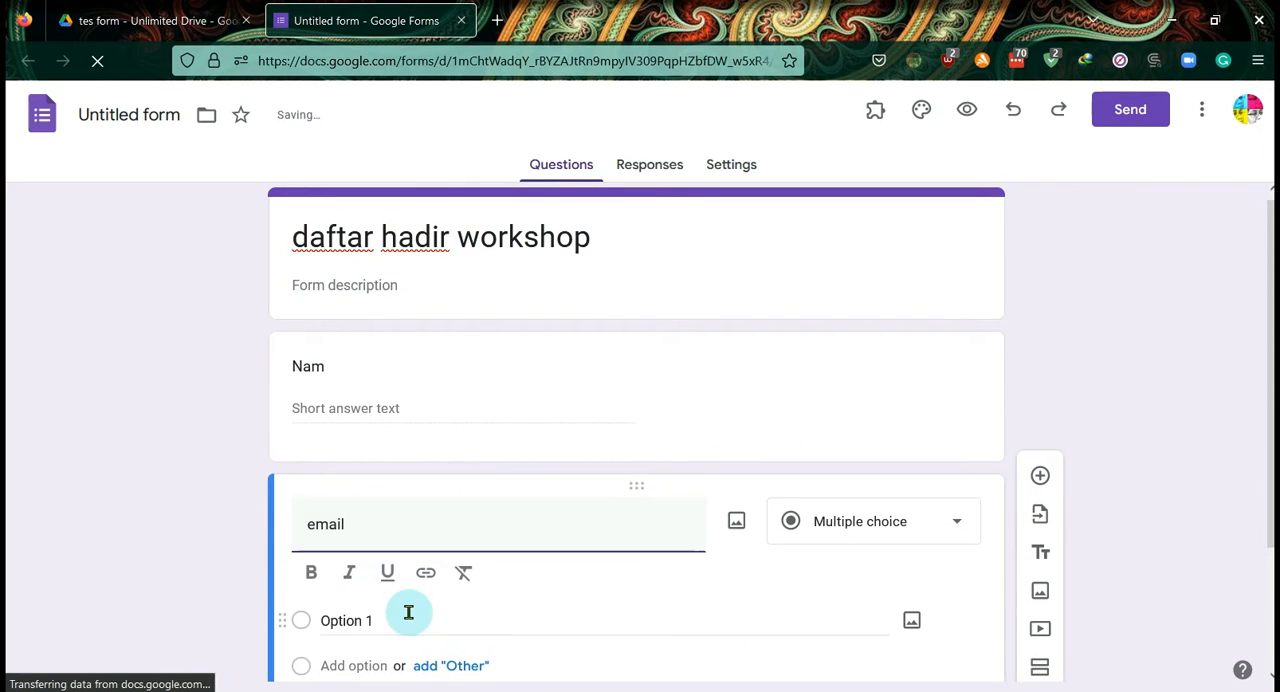
pyautogui.click(1040, 513)
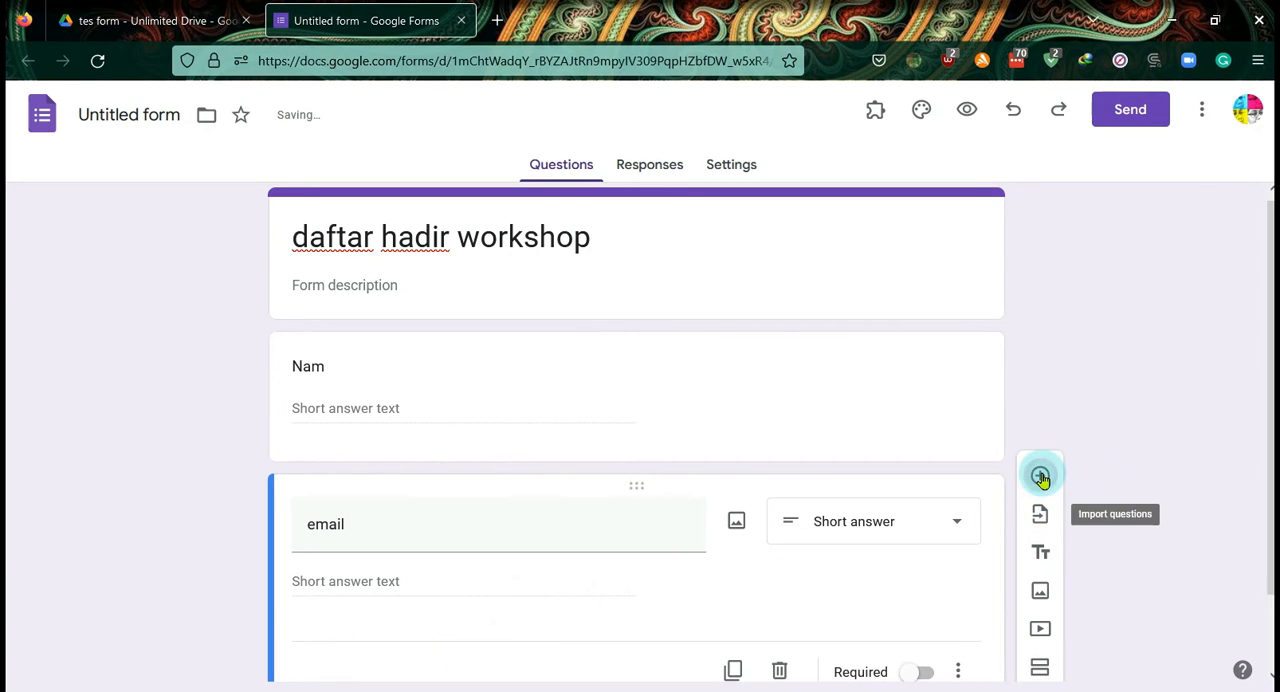
pyautogui.click(1040, 477)
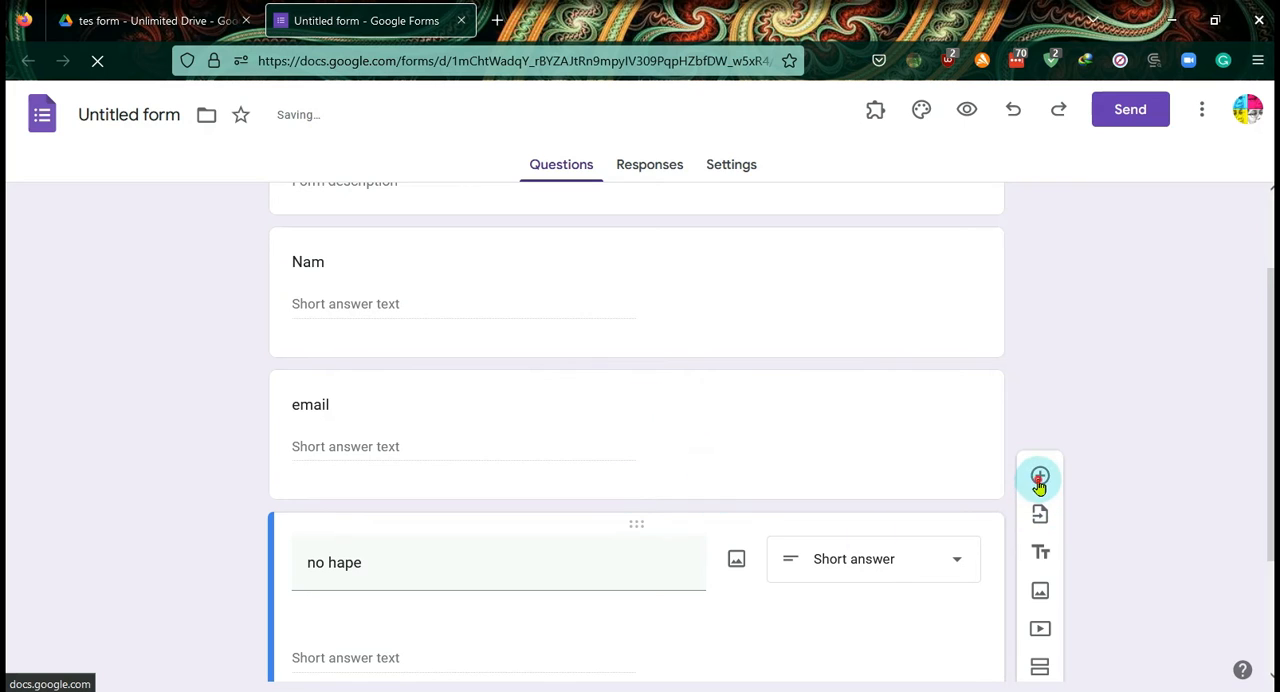
# - Add the questions "institusi" and "posisi" below the "no hape" question
pyautogui.write('institusi')
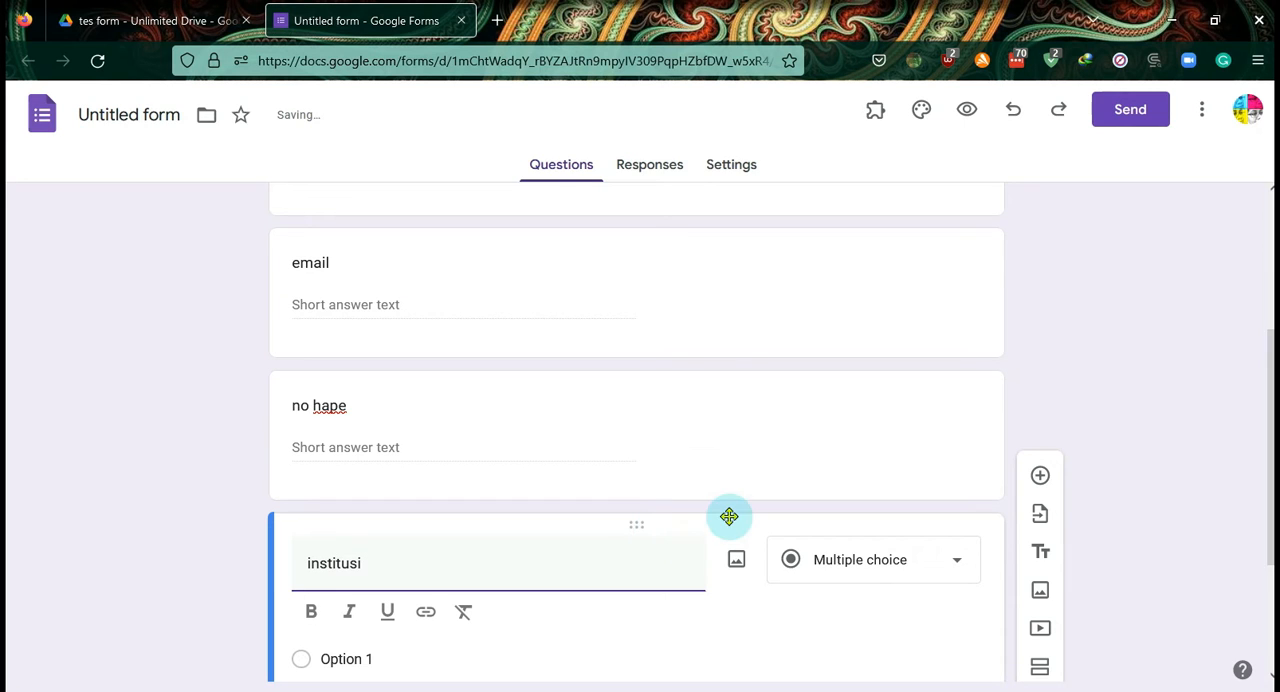
pyautogui.click(1040, 479)
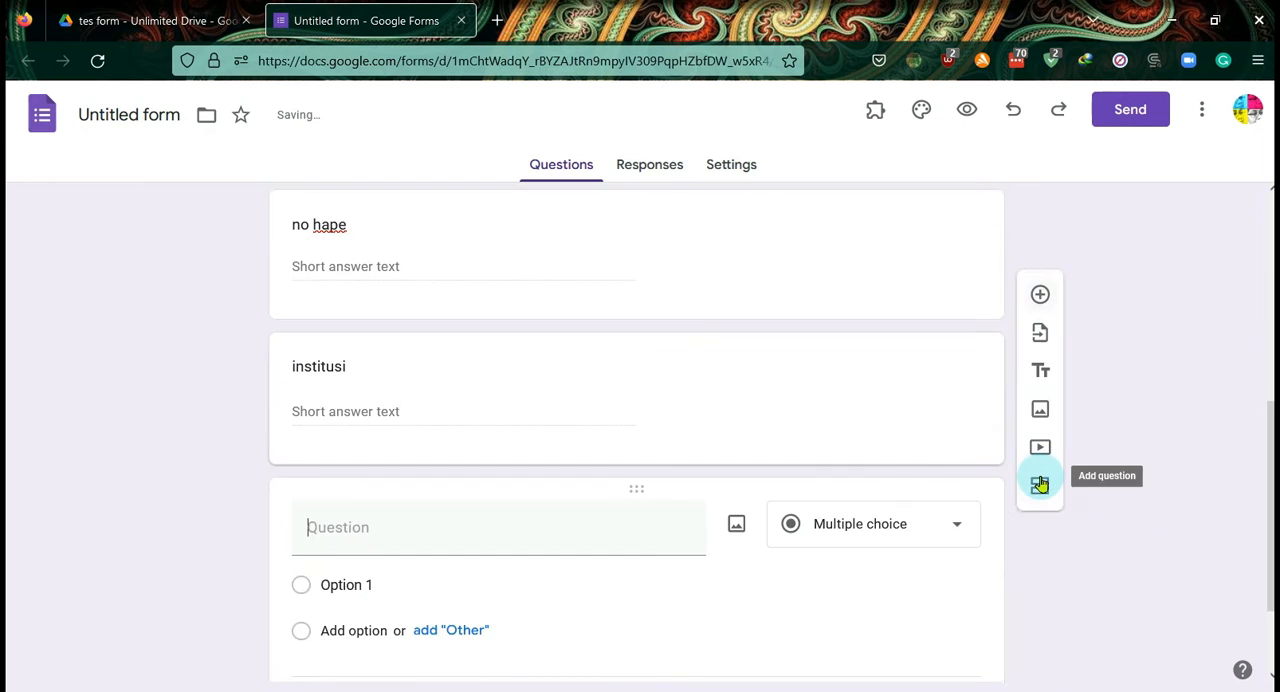
pyautogui.write('posisi')
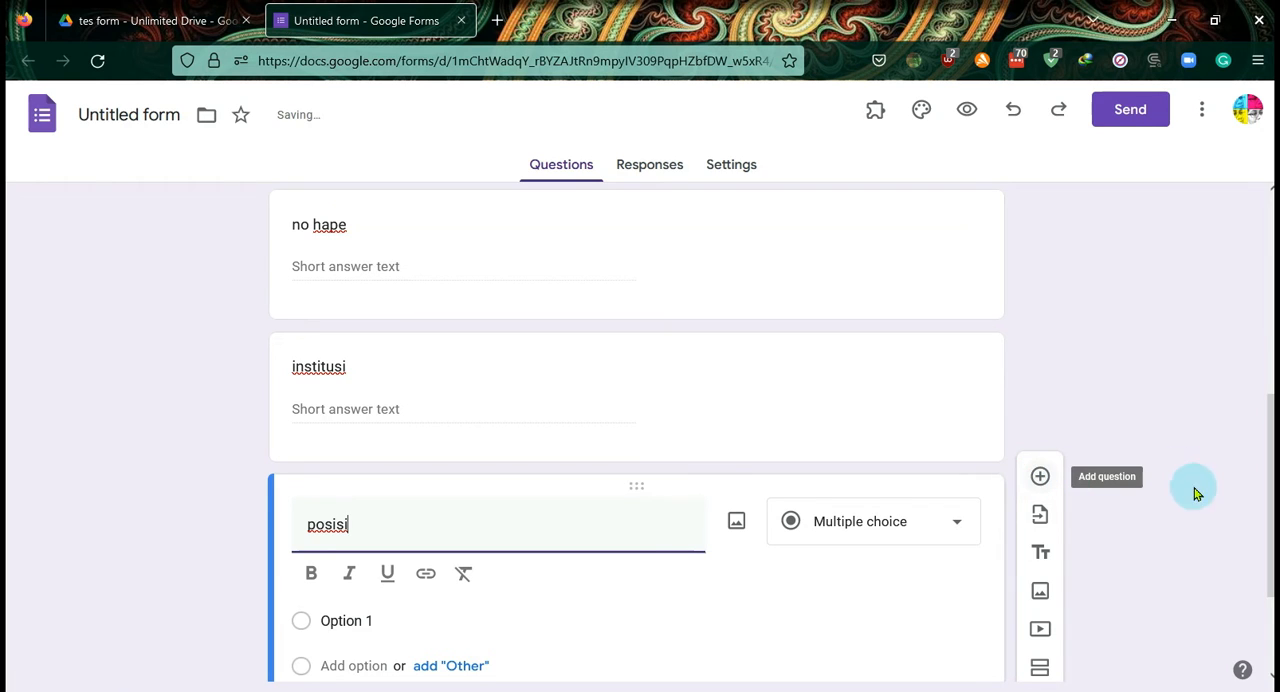
pyautogui.click(1184, 543)
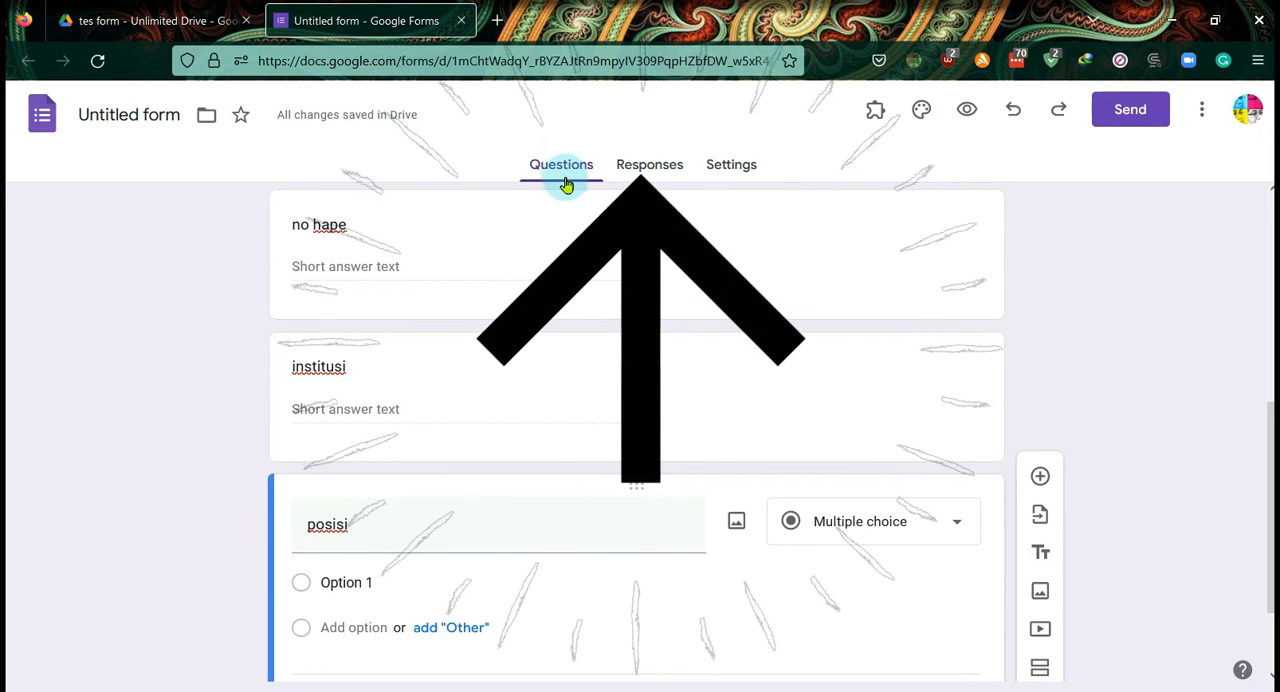
# - Set the form theme's header image to the multicoloured yarn strands picture from the Work and School themes
pyautogui.scroll(5, 1106, 299)
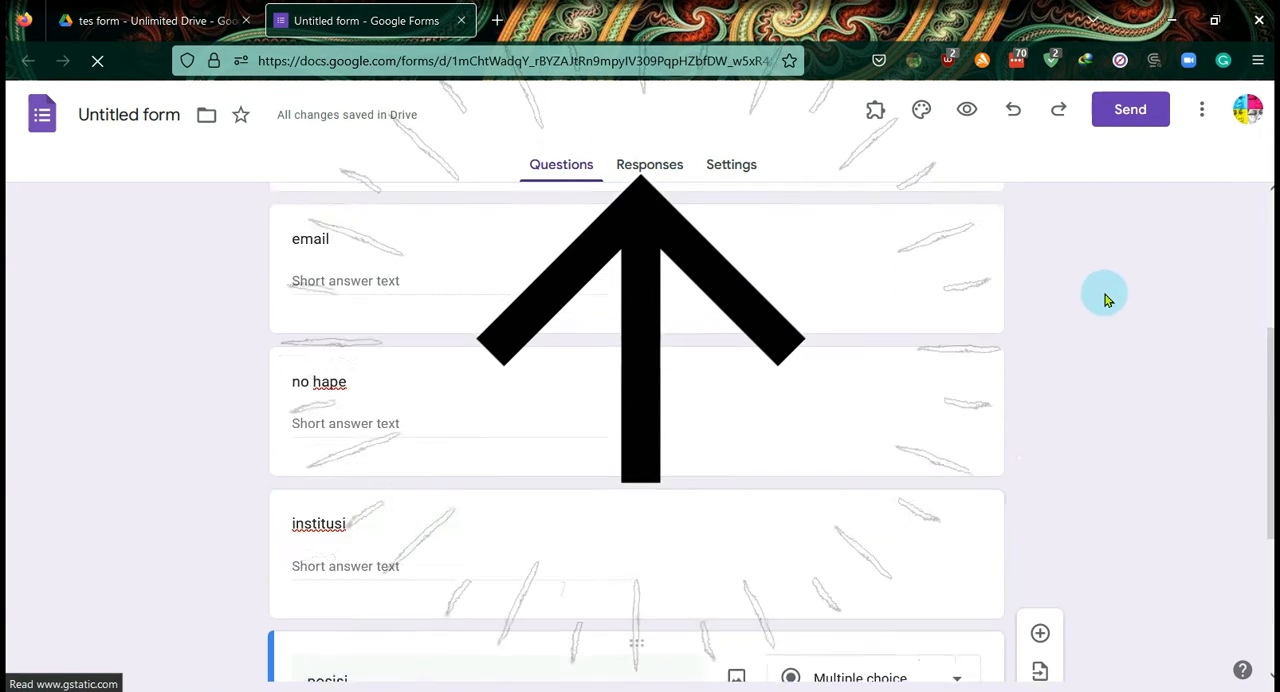
pyautogui.click(922, 114)
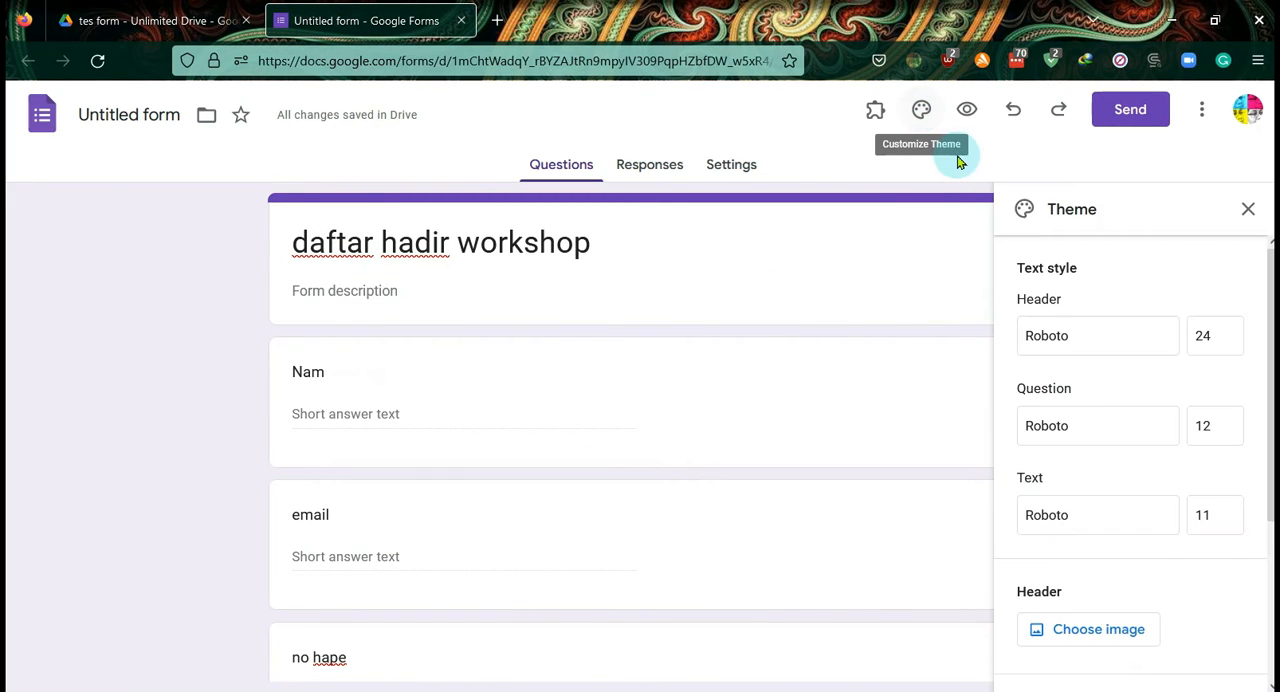
pyautogui.scroll(-3, 1150, 290)
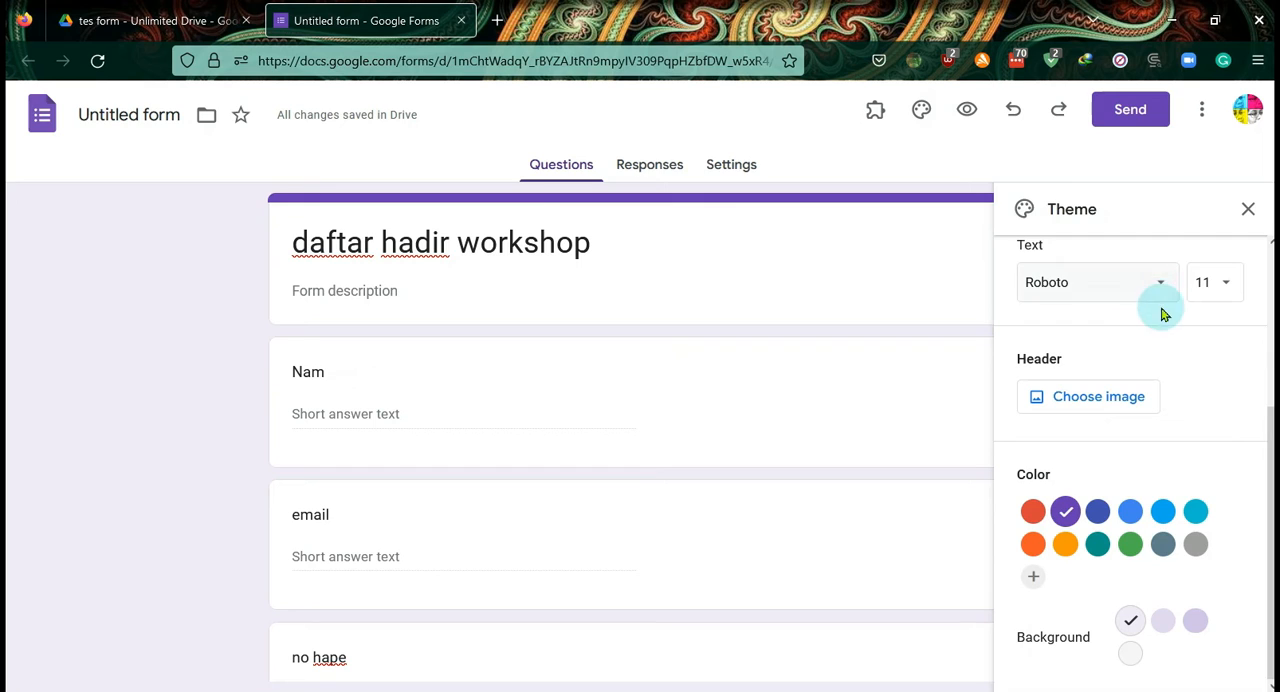
pyautogui.click(1104, 406)
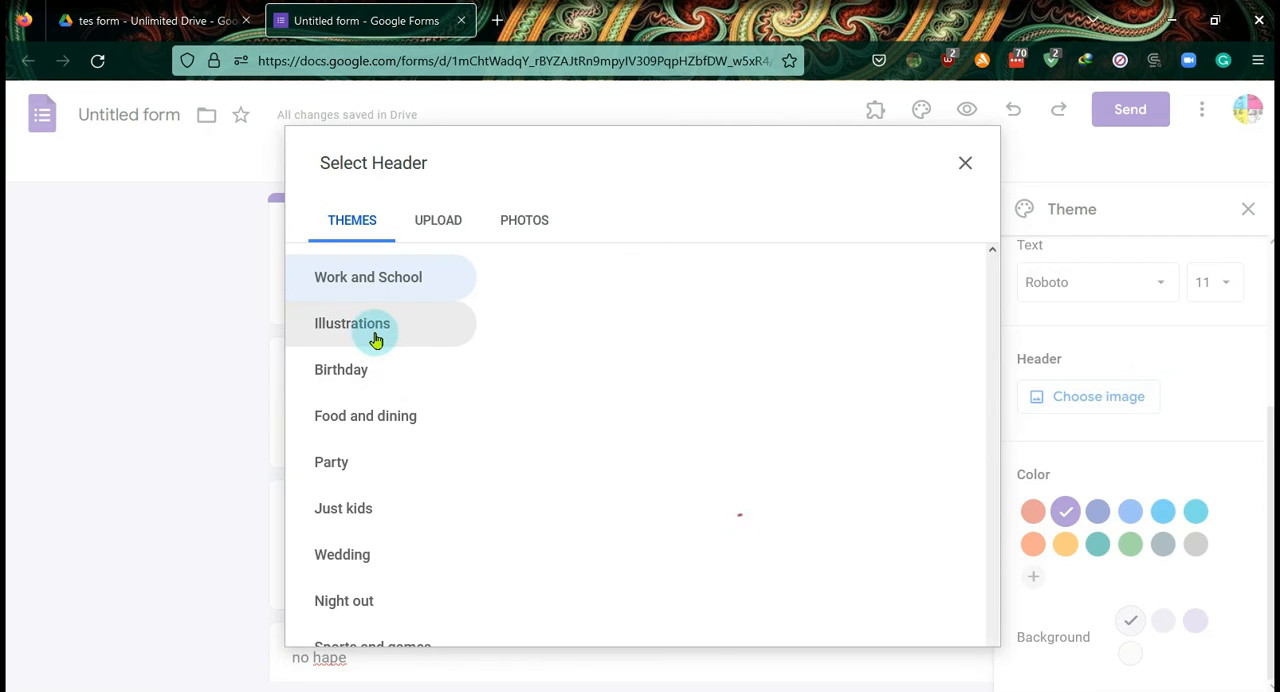
pyautogui.click(831, 398)
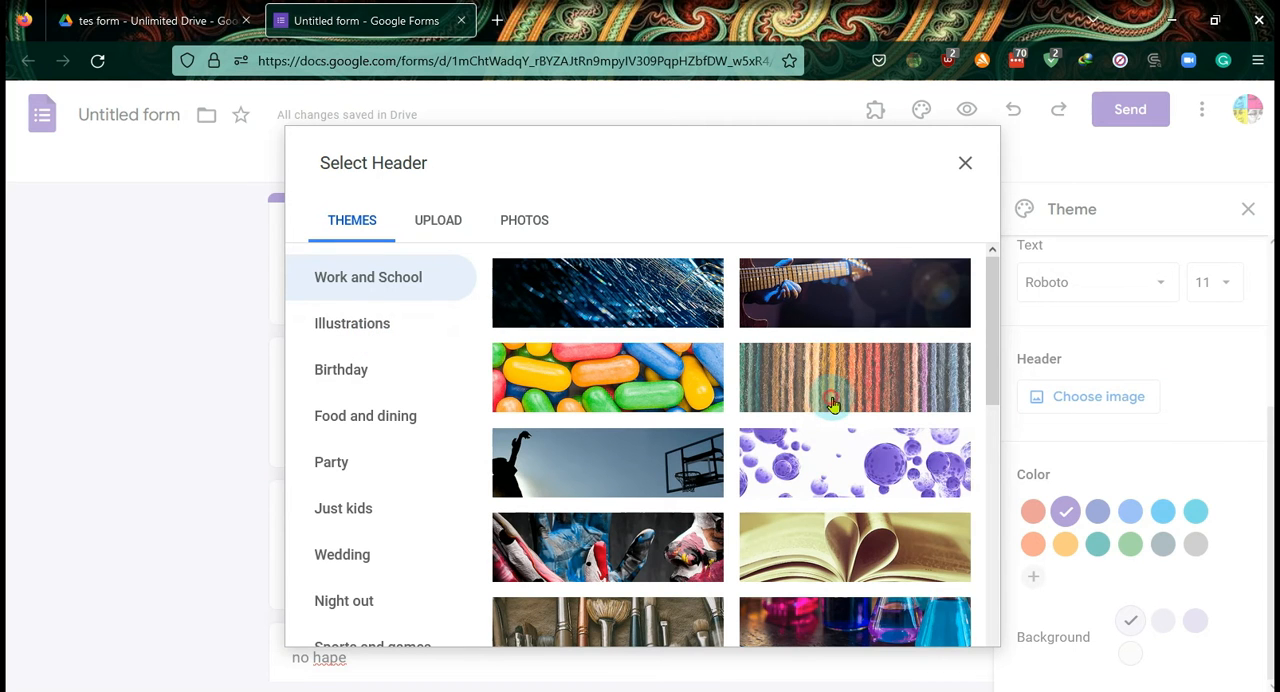
pyautogui.click(933, 634)
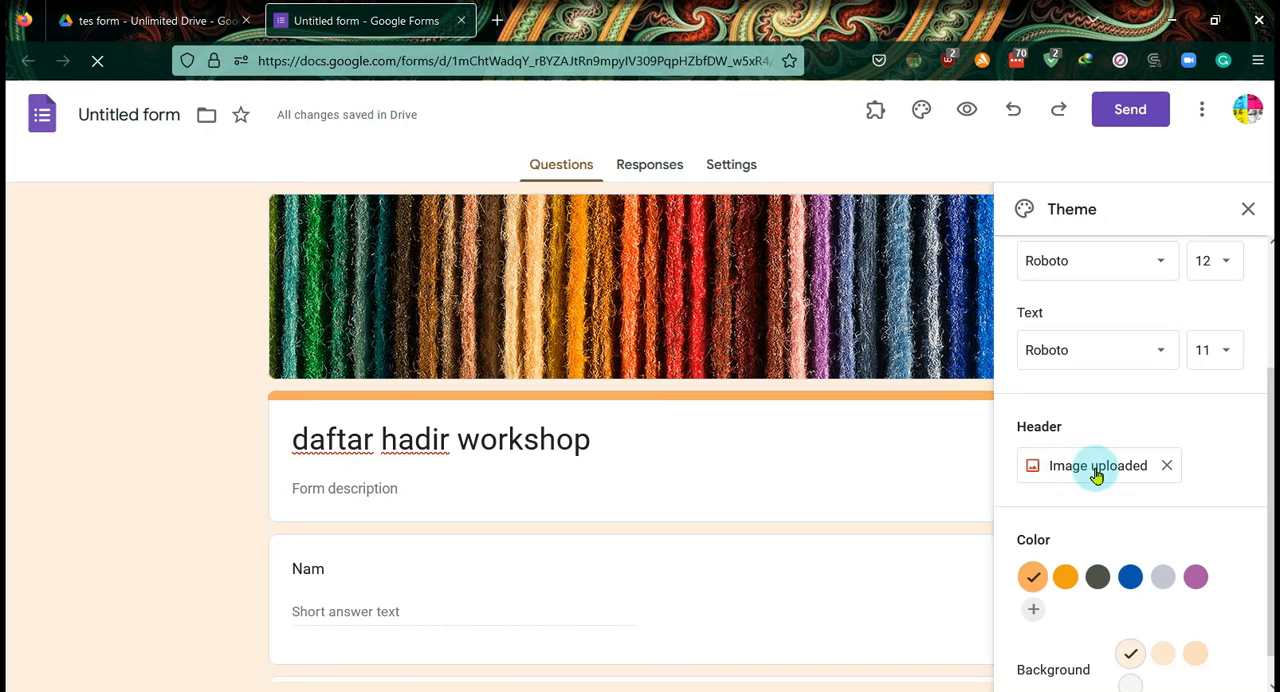
# - Look at the header image's upload and theme choices, keep the current image, and close the theme settings
pyautogui.click(1096, 475)
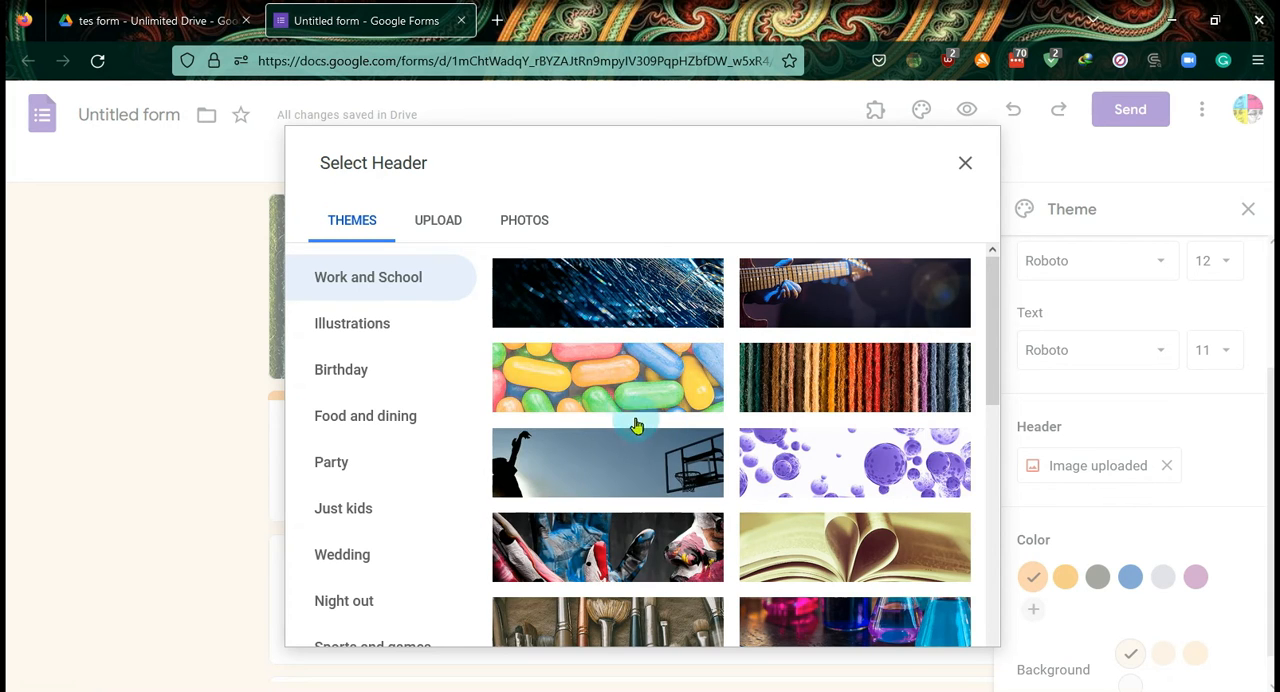
pyautogui.click(440, 222)
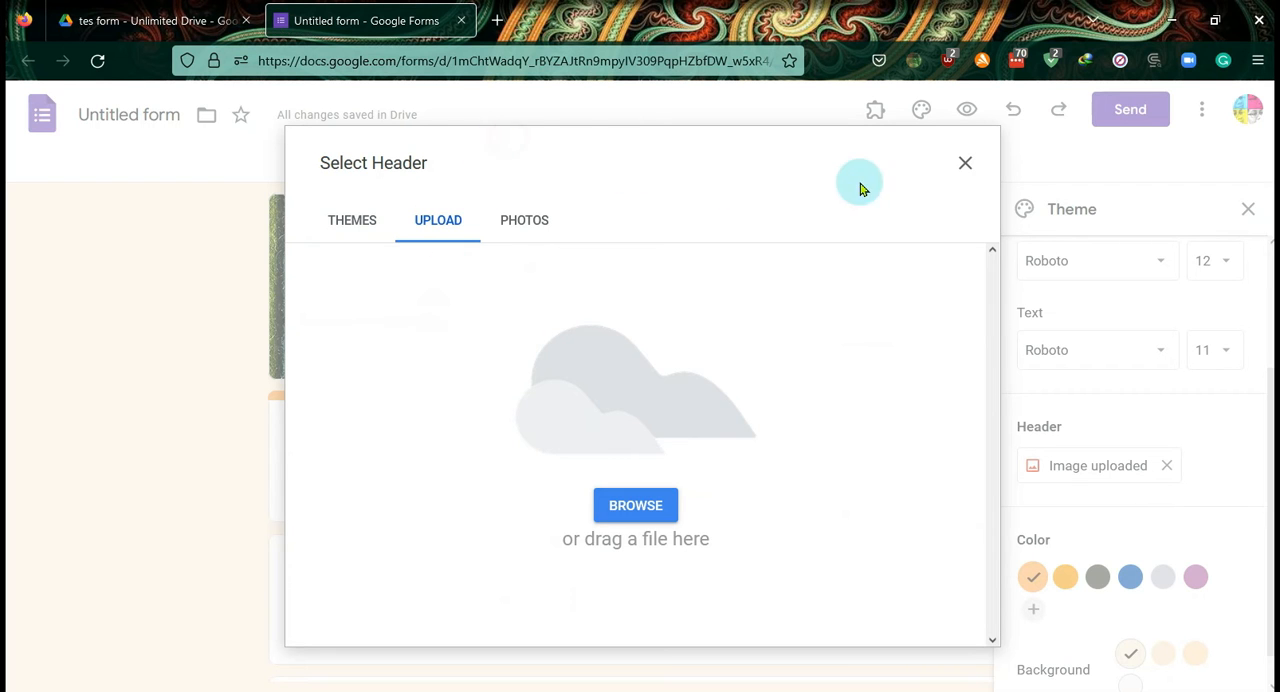
pyautogui.click(365, 222)
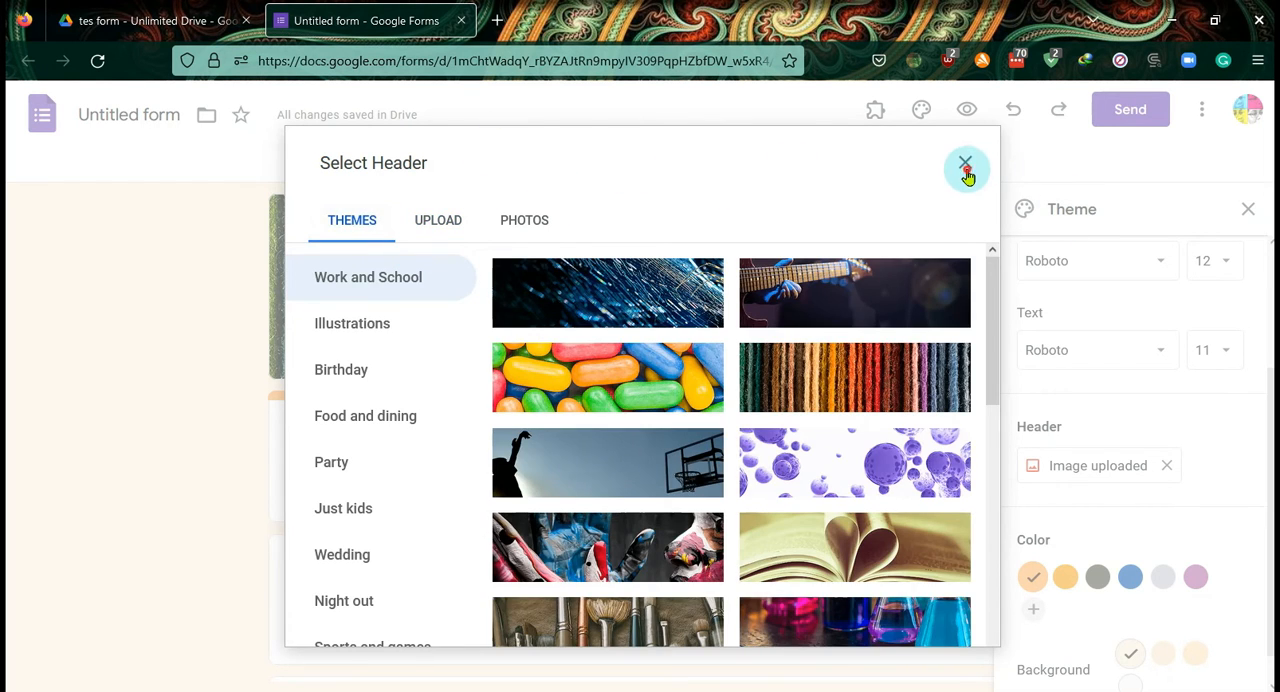
pyautogui.click(966, 168)
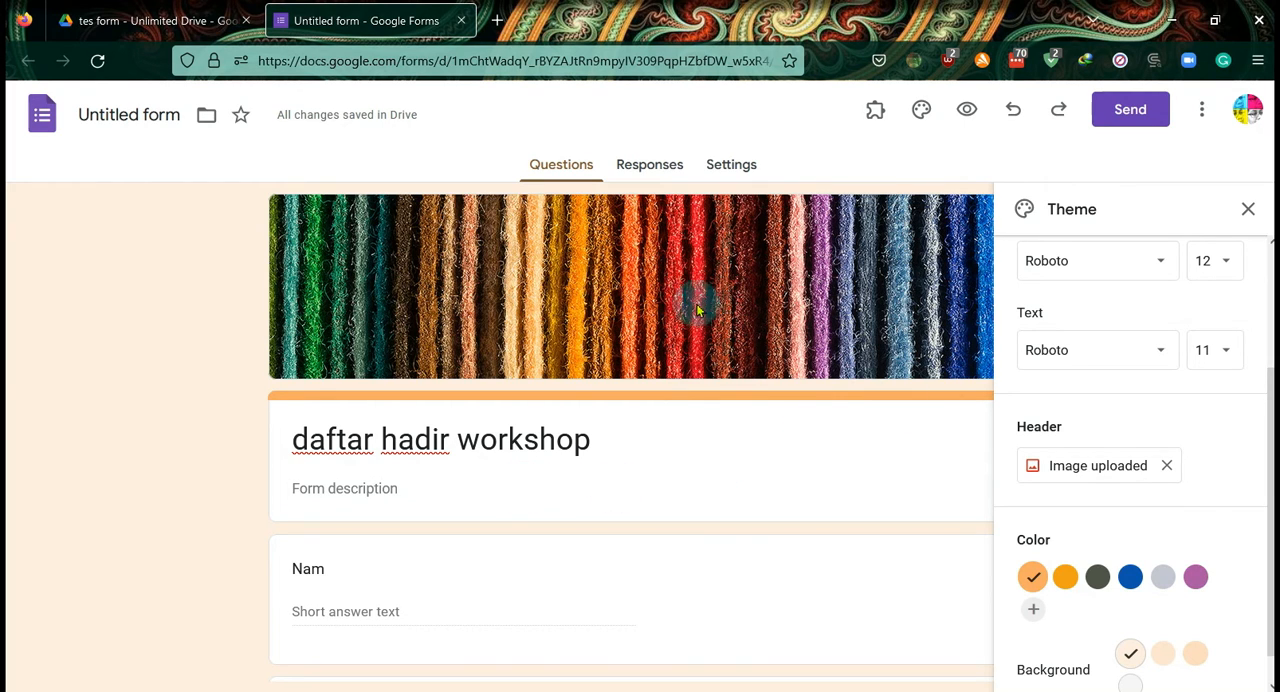
pyautogui.click(1250, 210)
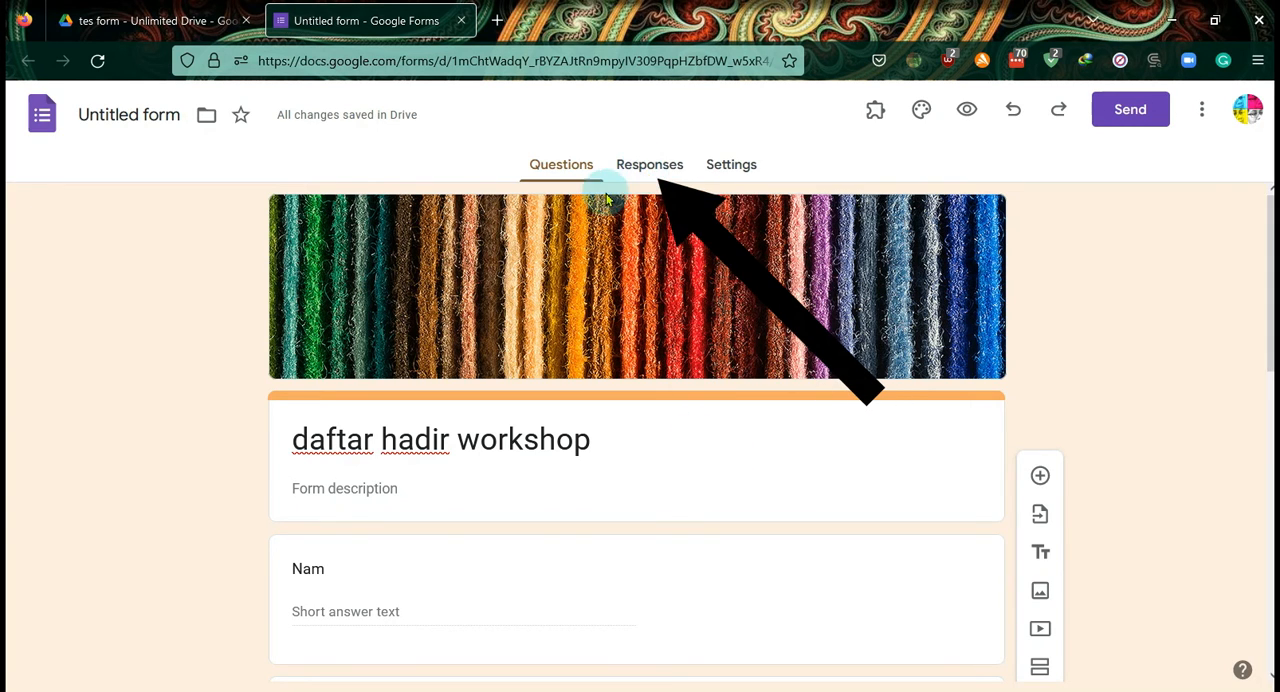
# - Create a new spreadsheet named "daftar hadir workshop-2022" as the destination for the form's responses
pyautogui.scroll(-5, 529, 571)
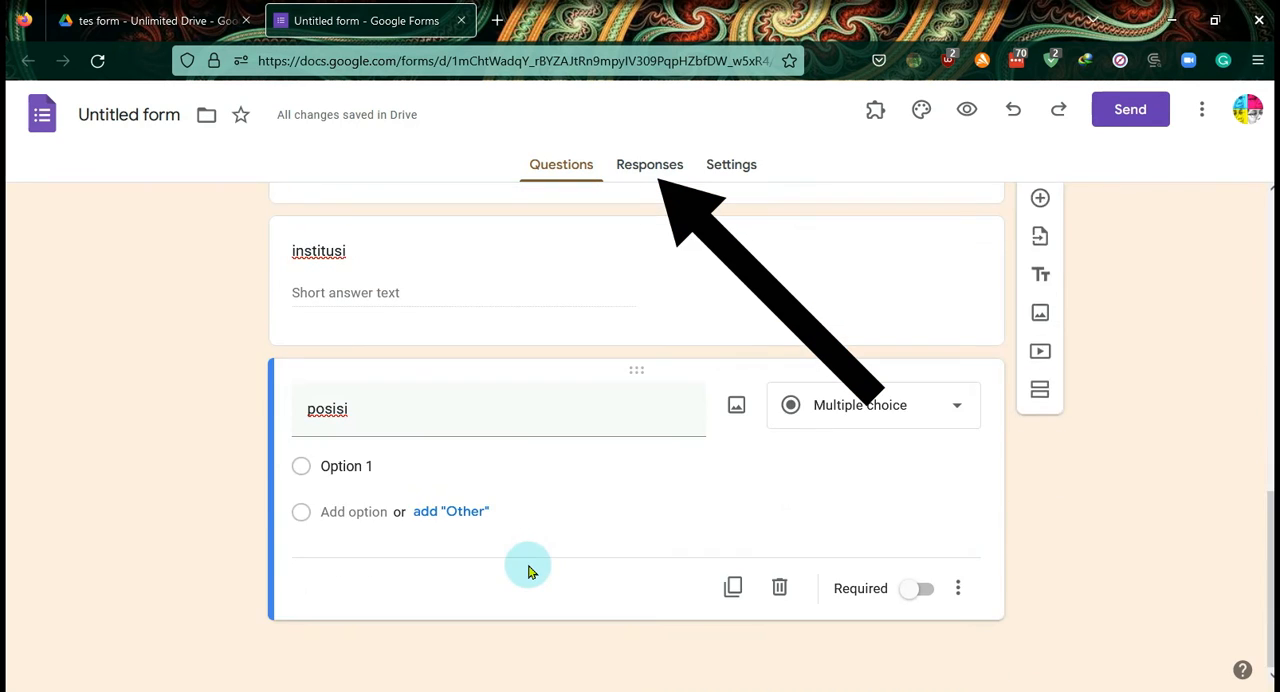
pyautogui.scroll(6, 528, 565)
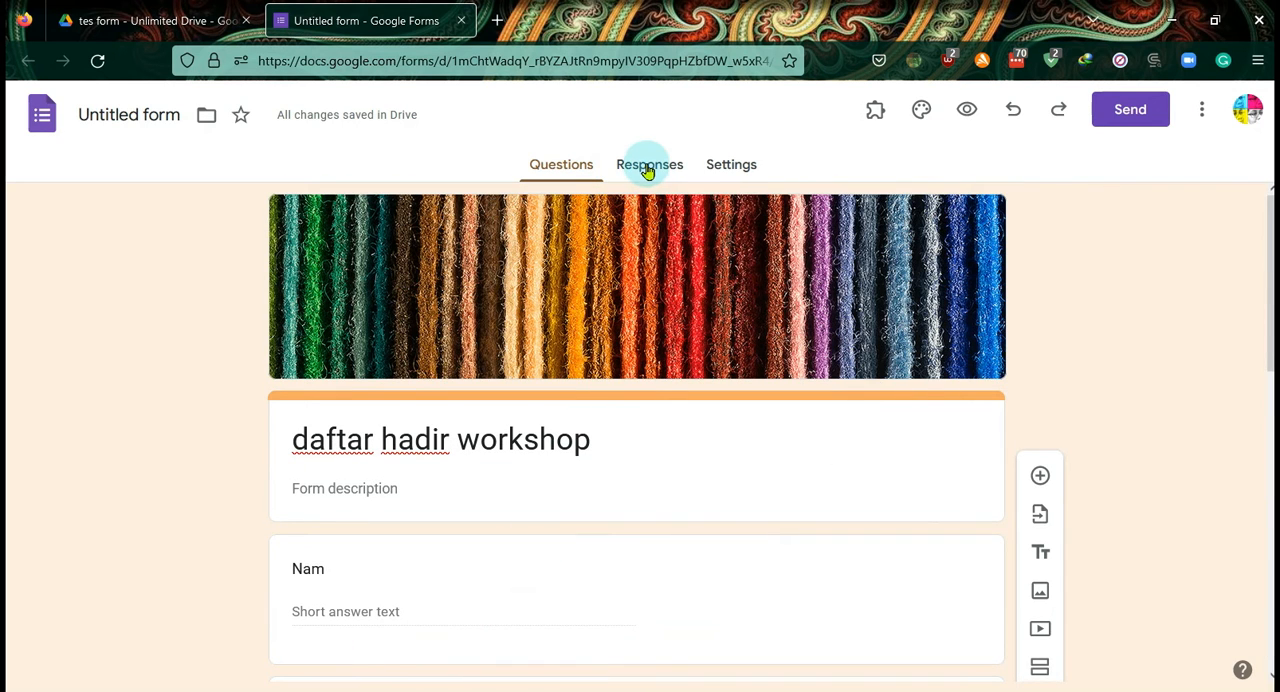
pyautogui.click(648, 170)
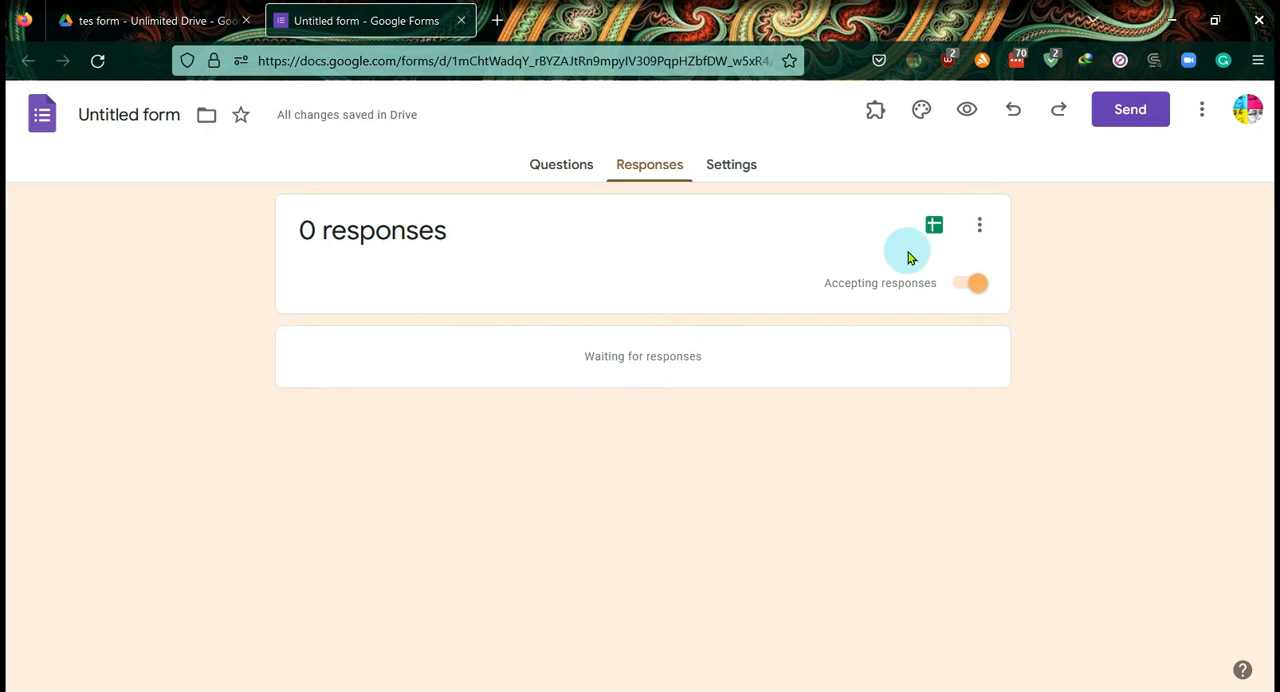
pyautogui.click(934, 229)
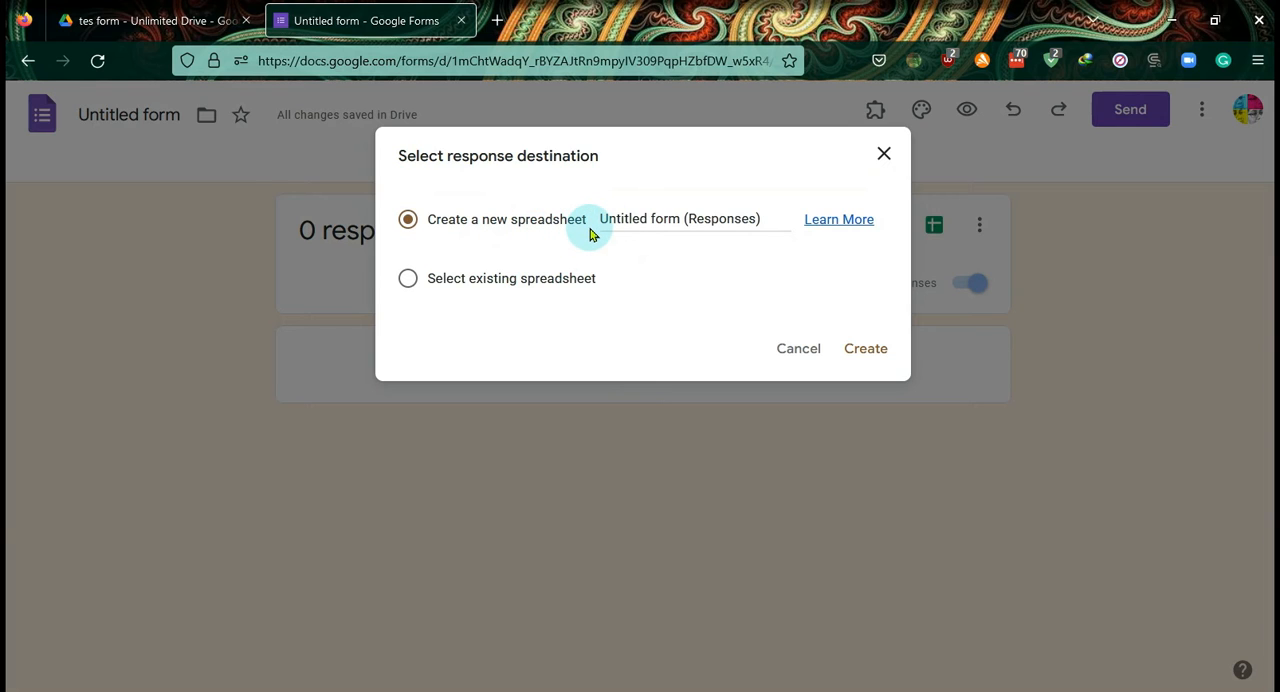
pyautogui.click(612, 220)
pyautogui.click(760, 214)
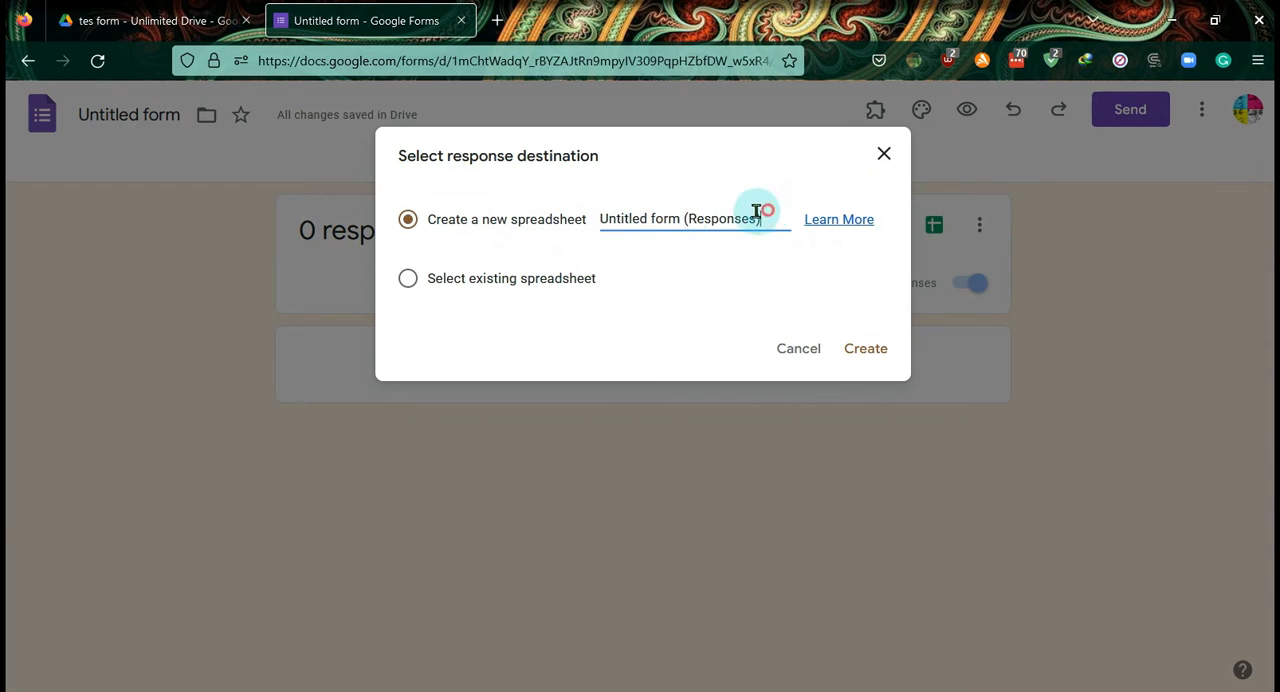
pyautogui.moveTo(757, 213); pyautogui.dragTo(588, 231)
pyautogui.write('daftar hadir workshop-2022')
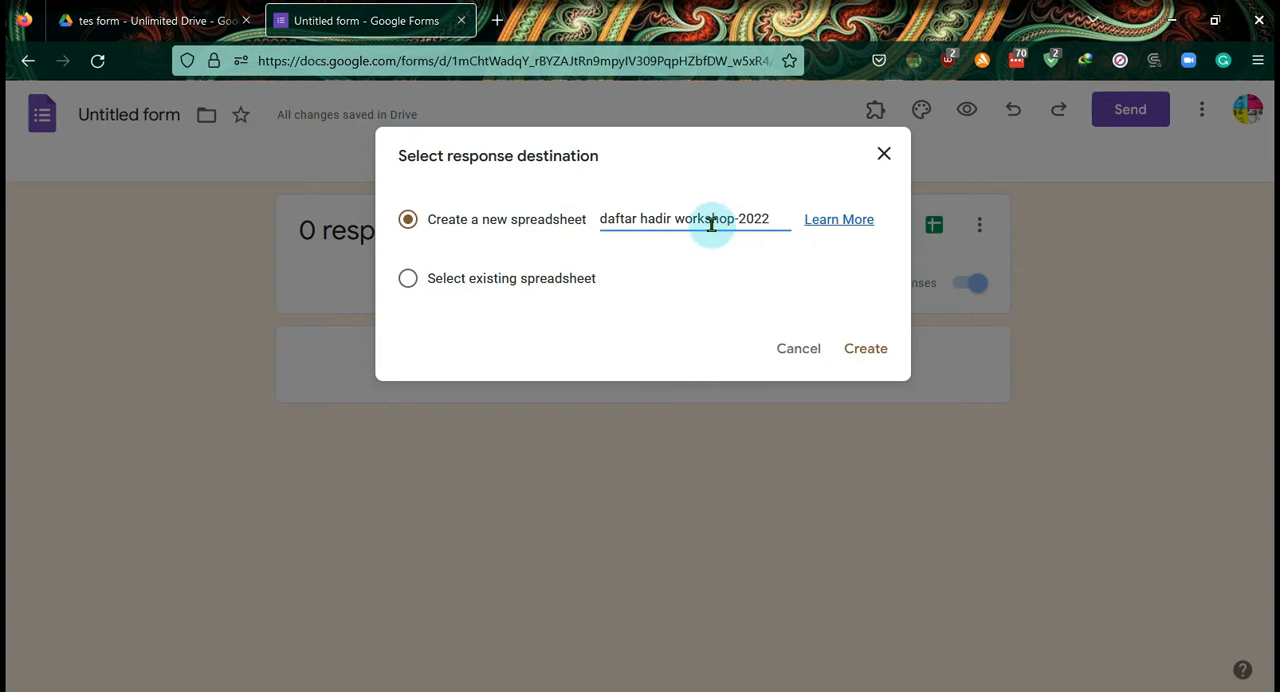
pyautogui.click(866, 350)
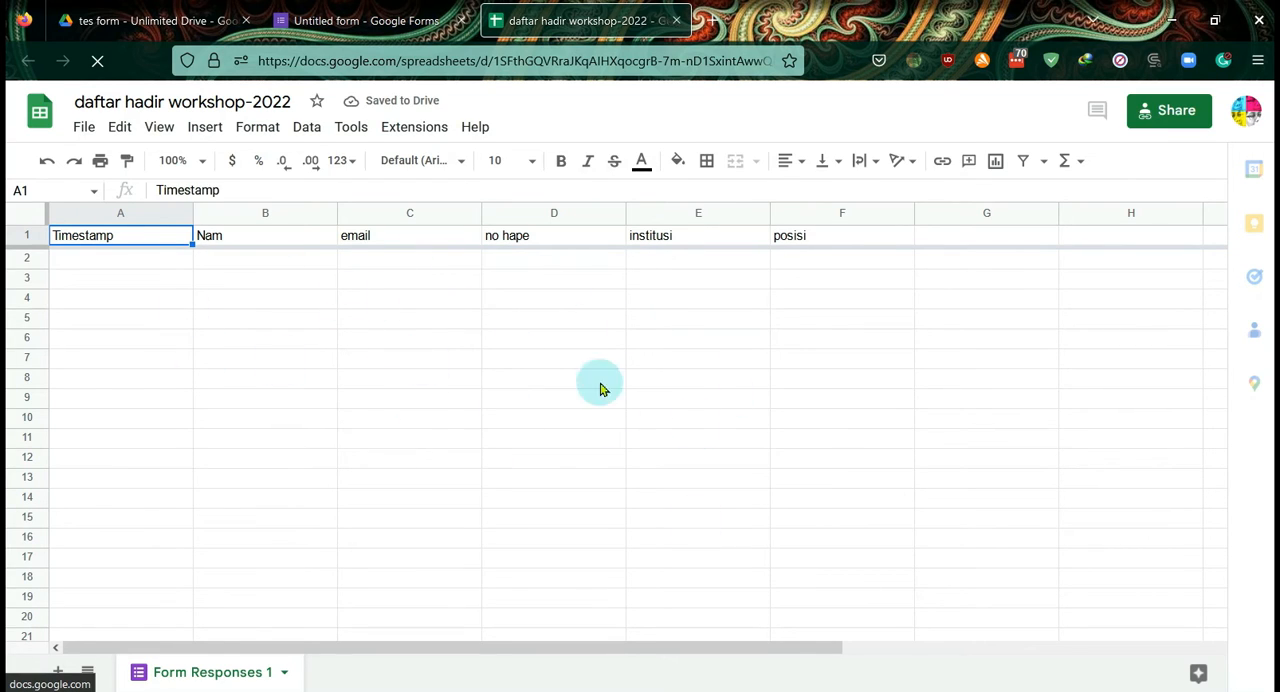
# - Copy the web address of the response spreadsheet
pyautogui.click(389, 61)
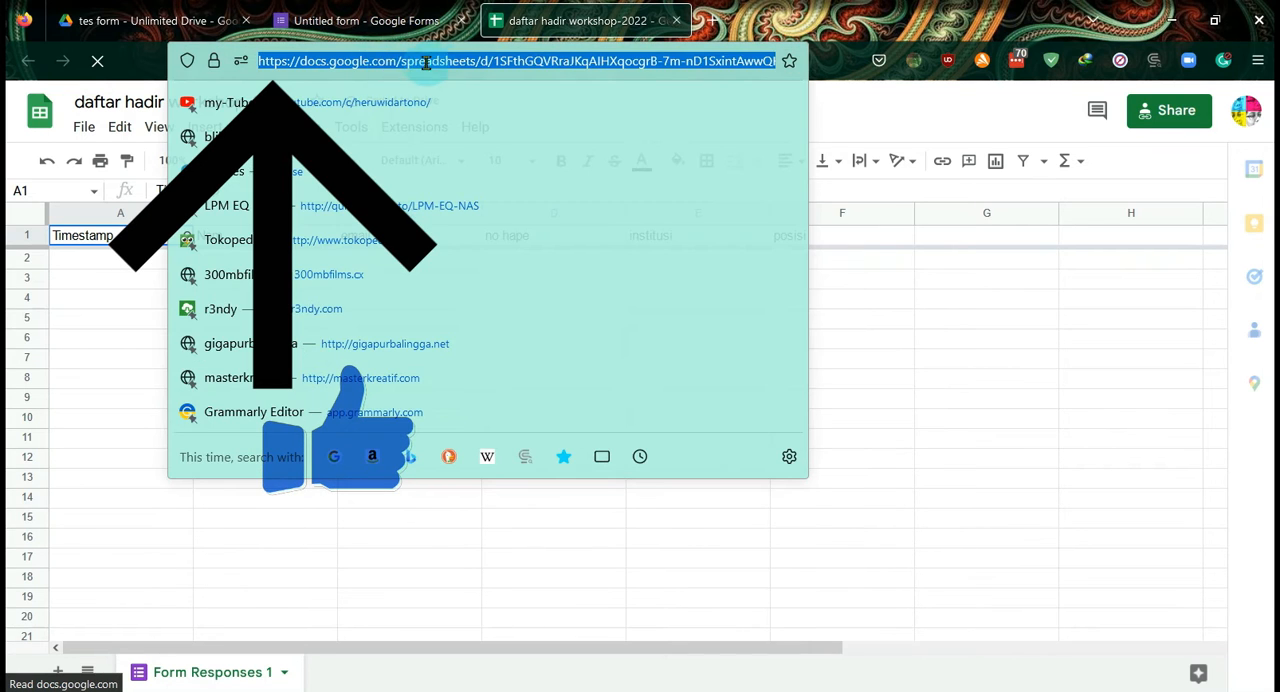
pyautogui.rightClick(366, 61)
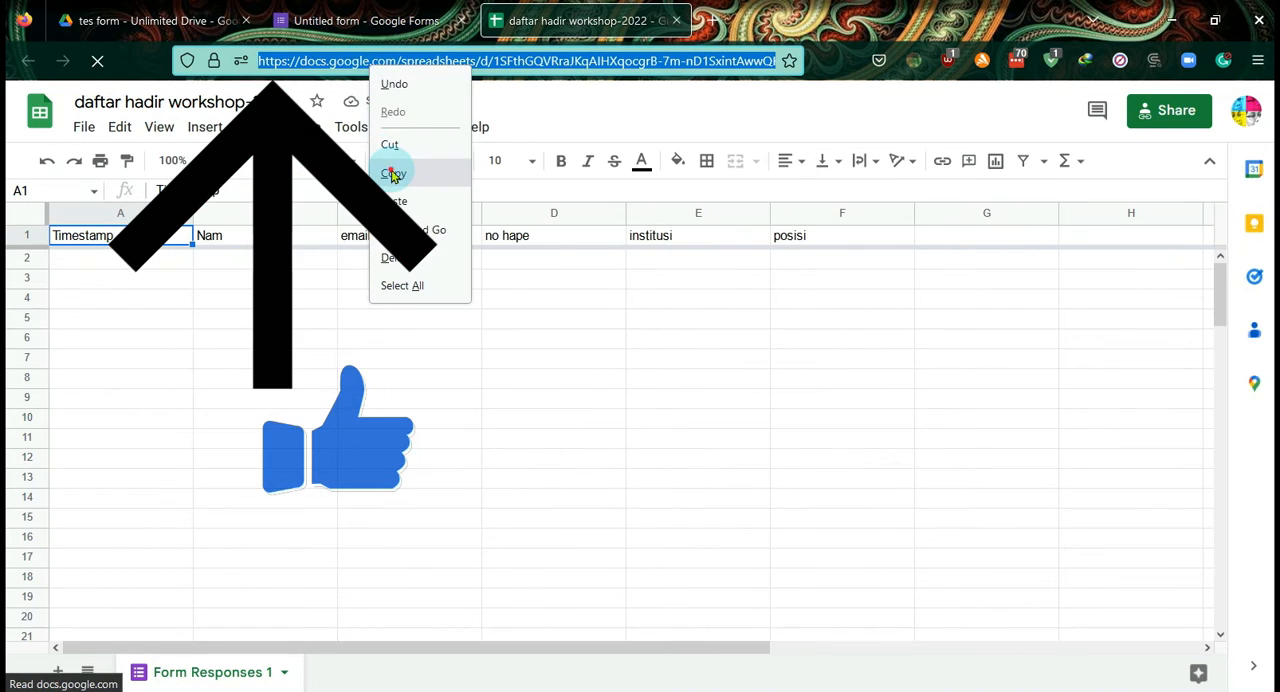
pyautogui.click(391, 165)
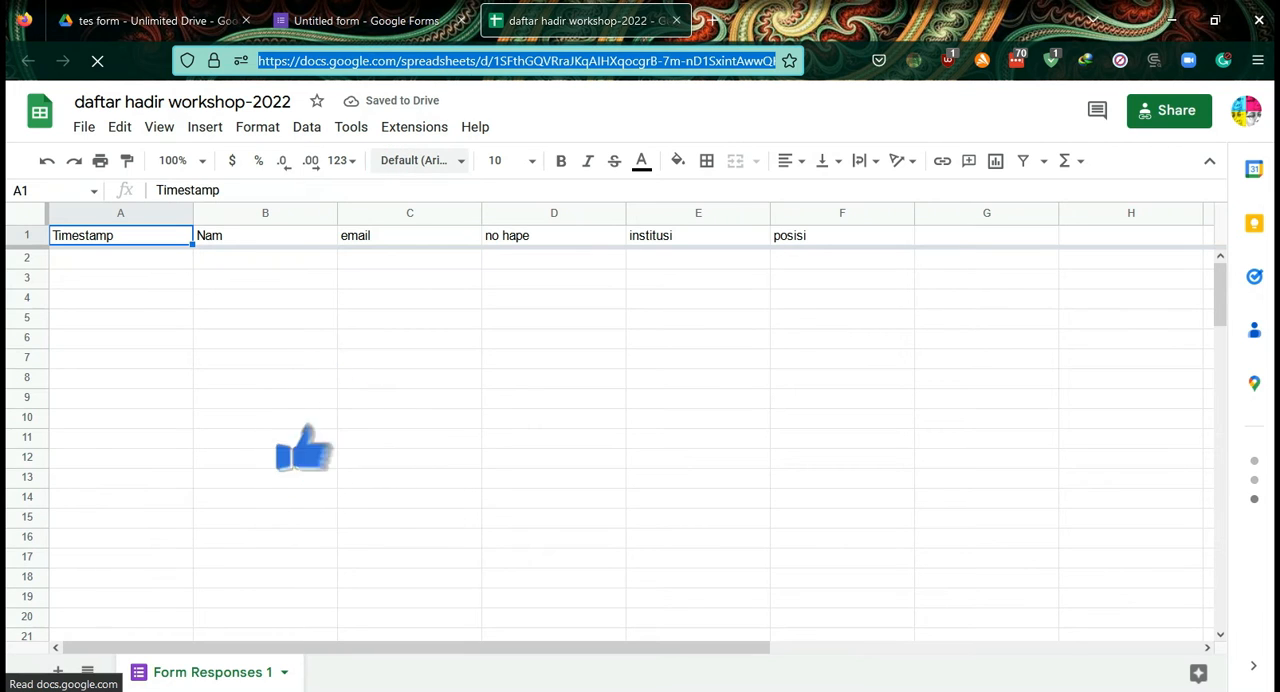
# - Switch to OneNote and view the "Link café talk 2" page in the kerjaan section
pyautogui.hotkey('alt', 'Tab')
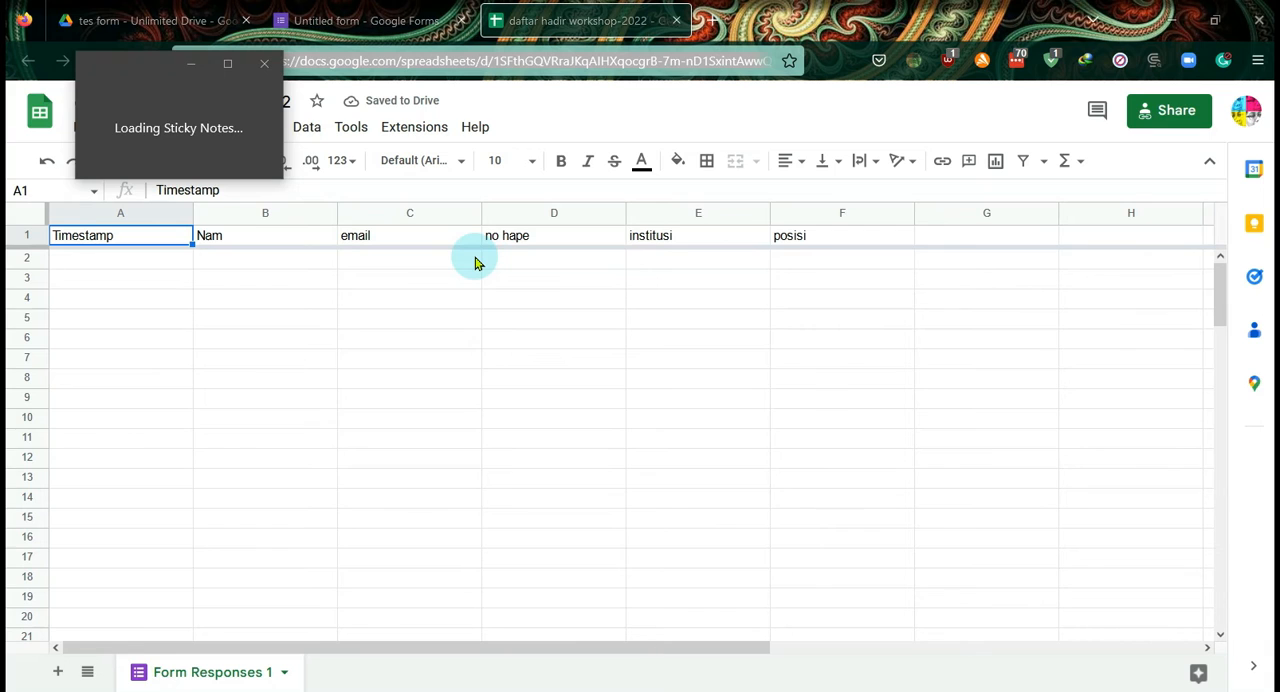
pyautogui.click(264, 63)
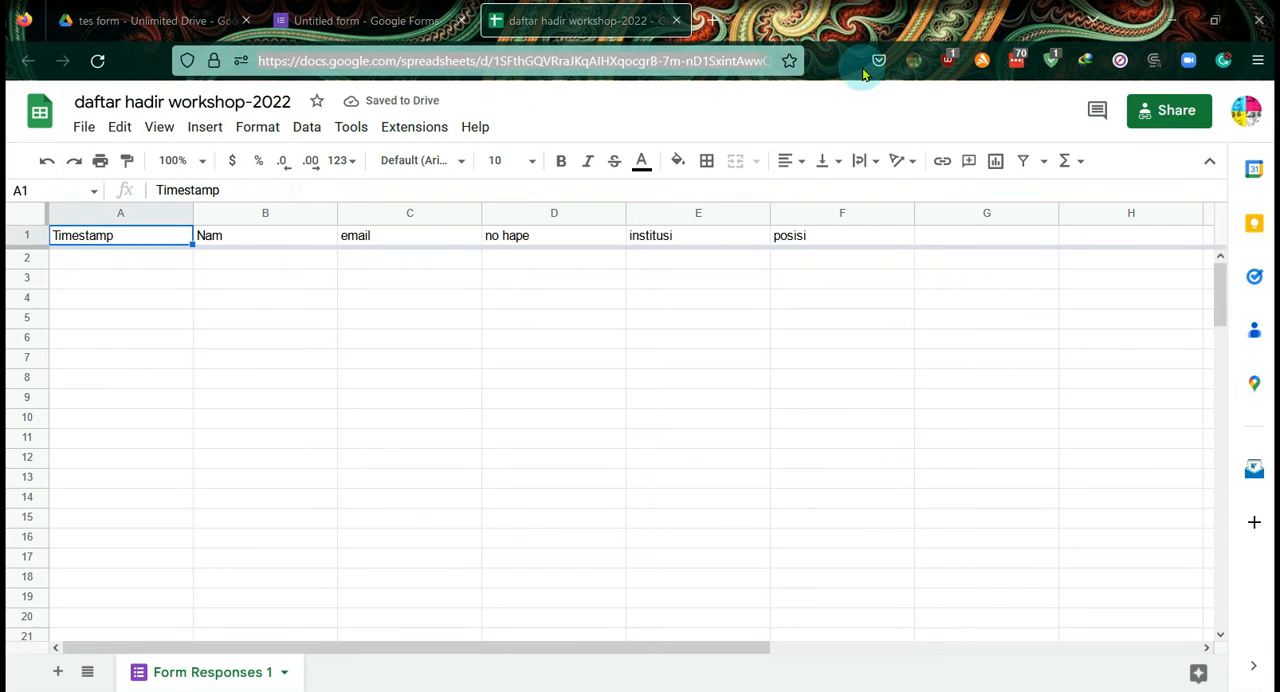
pyautogui.click(863, 69)
pyautogui.click(1123, 1)
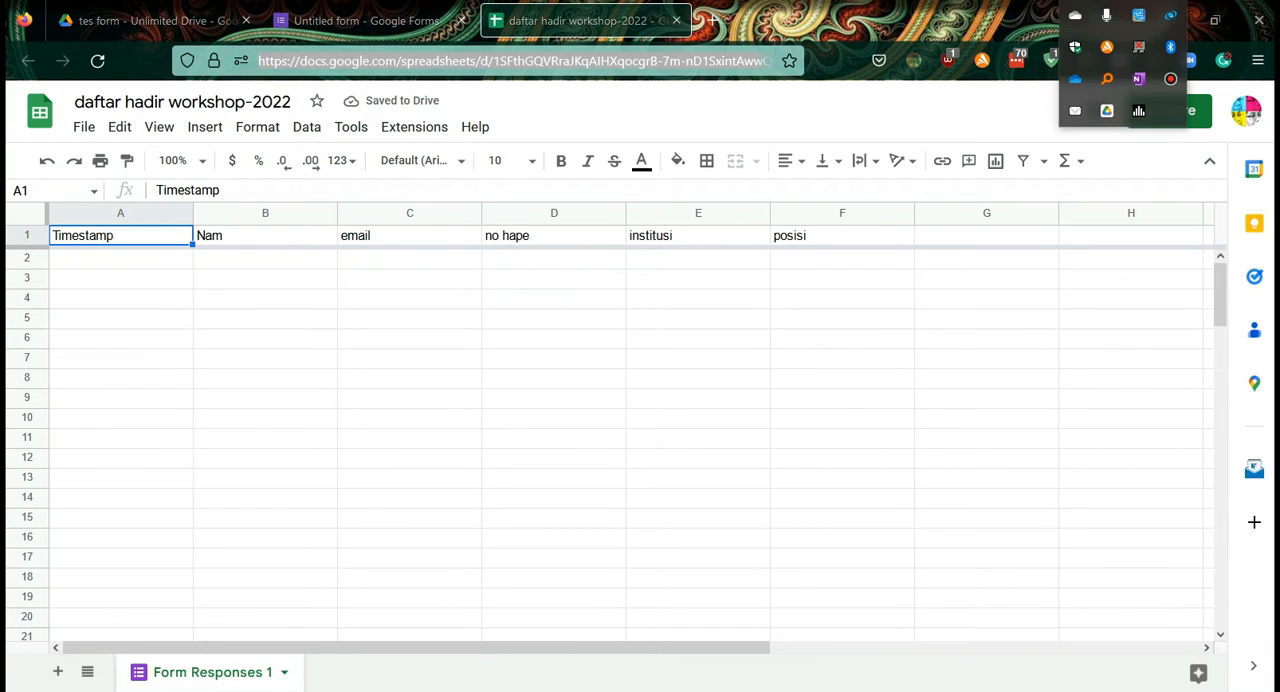
pyautogui.rightClick(1140, 84)
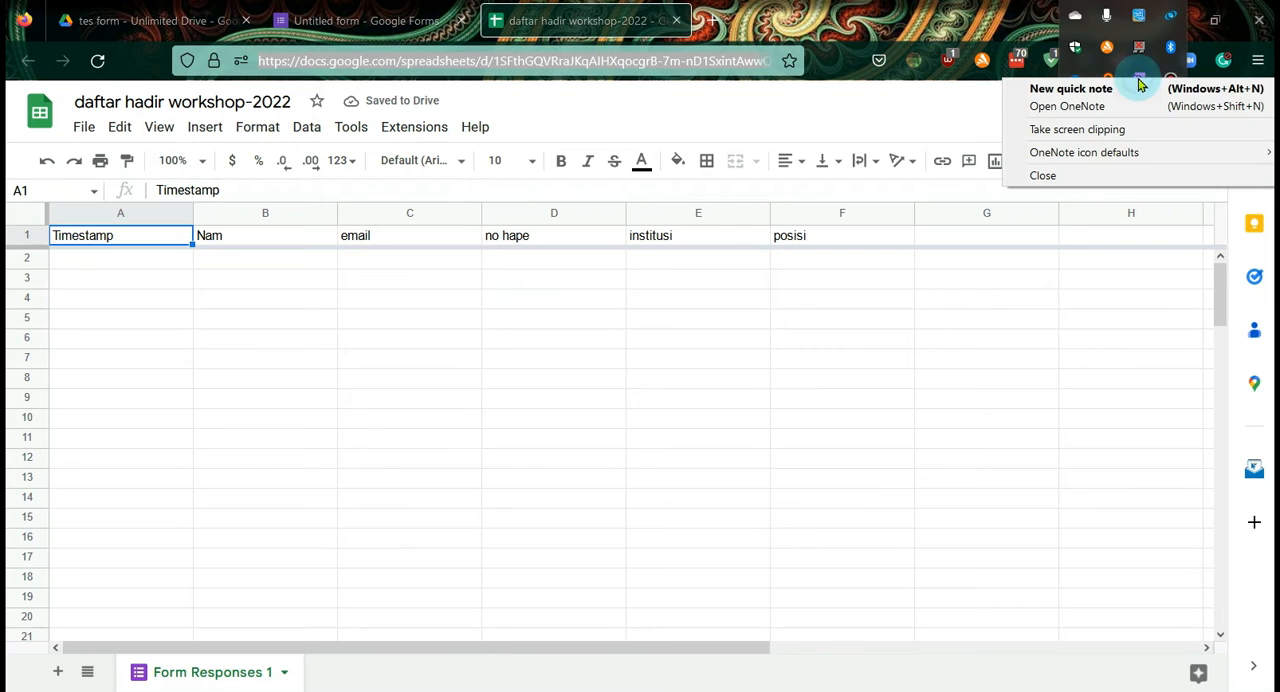
pyautogui.click(1094, 106)
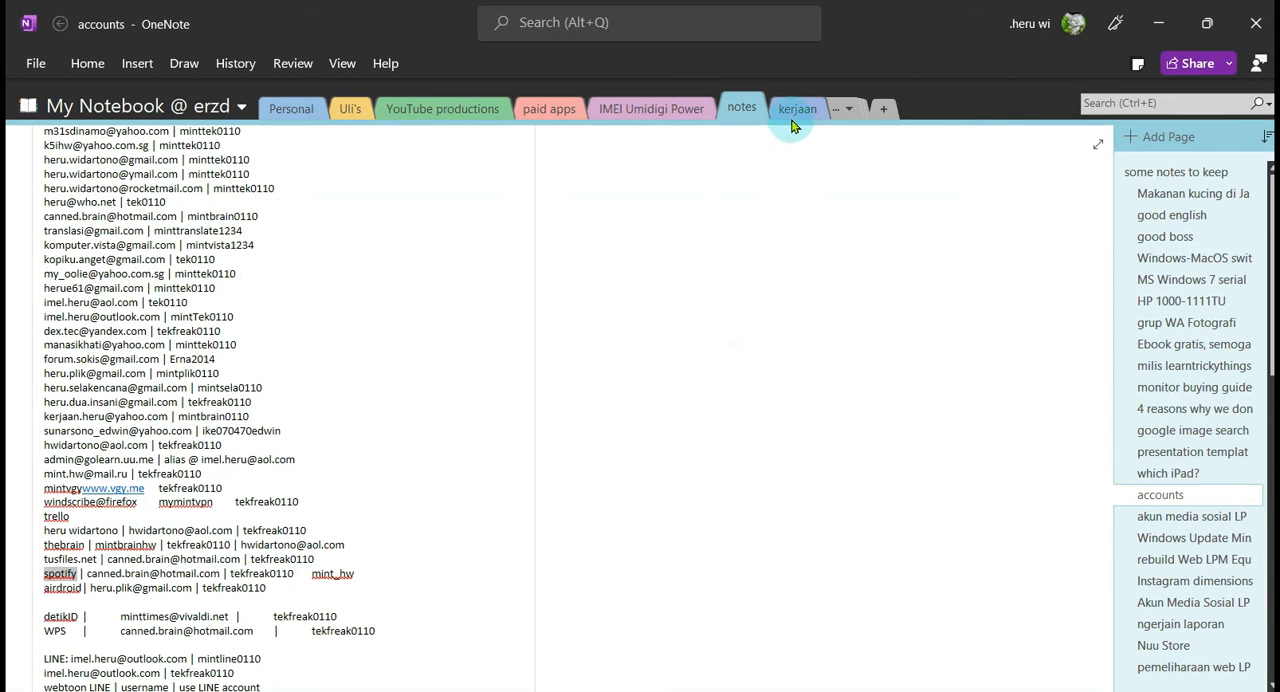
pyautogui.click(795, 110)
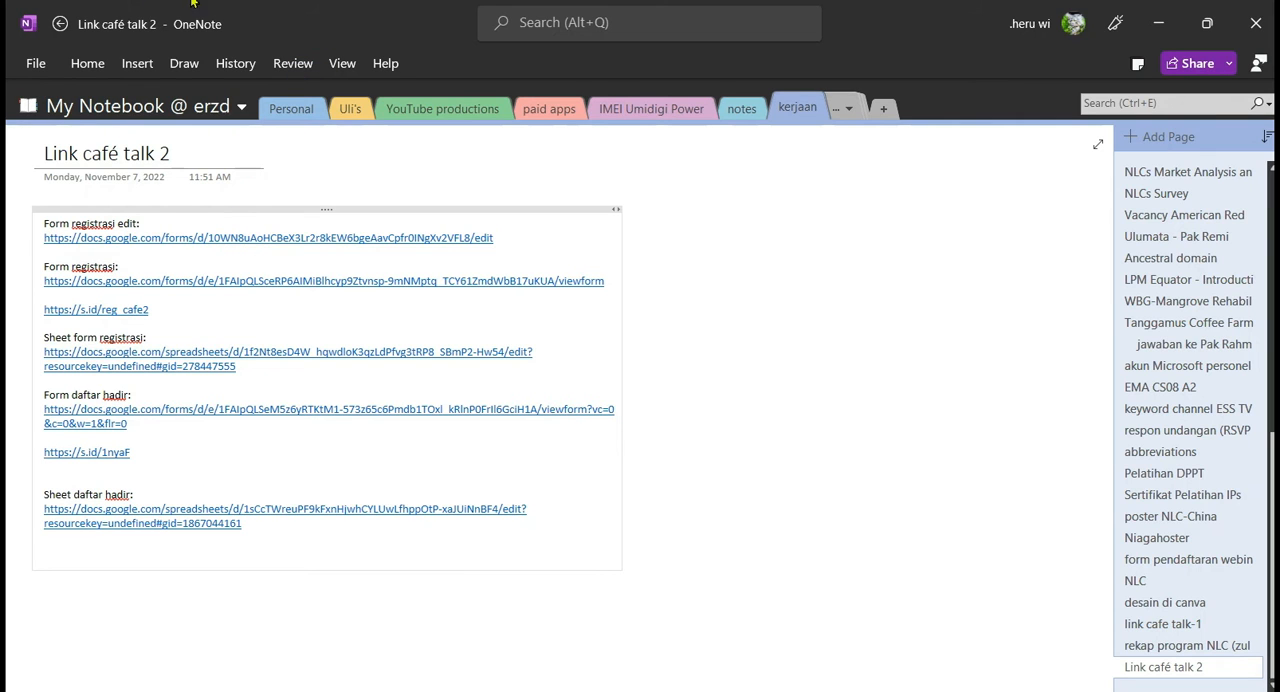
# - Return to the form's questions in the browser and correct the first question's title to "Nama"
pyautogui.hotkey('alt', 'Tab')
pyautogui.click(292, 61)
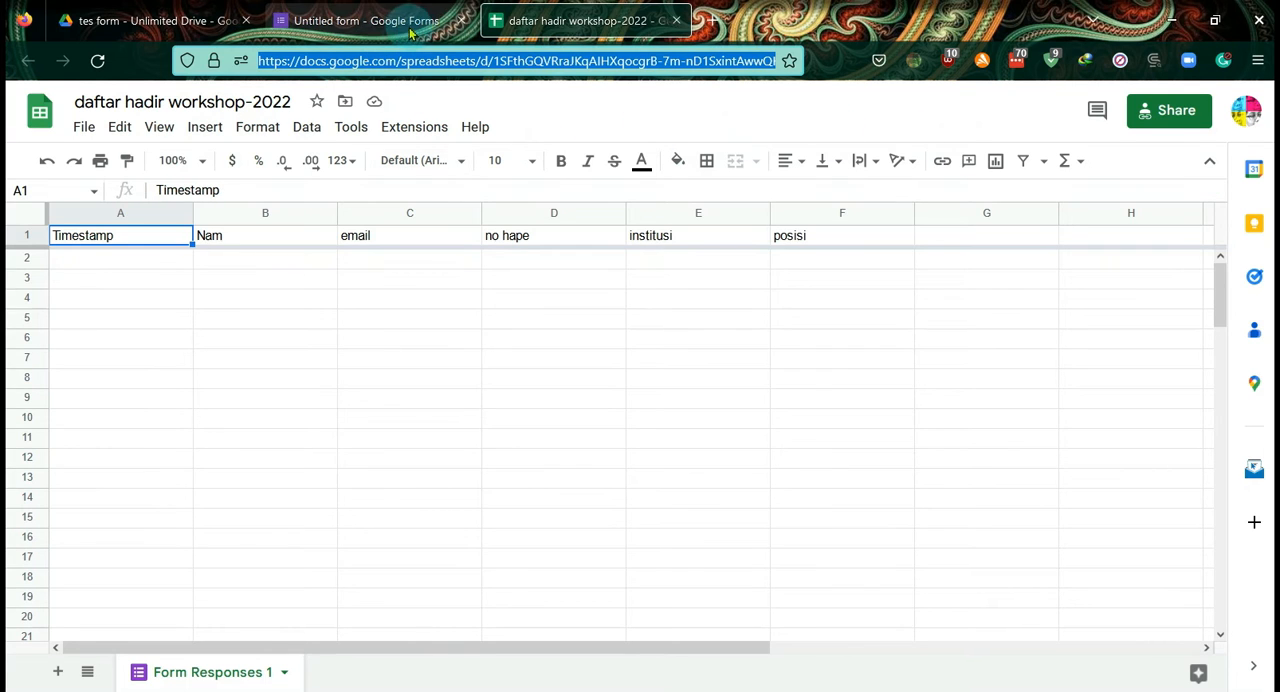
pyautogui.click(398, 21)
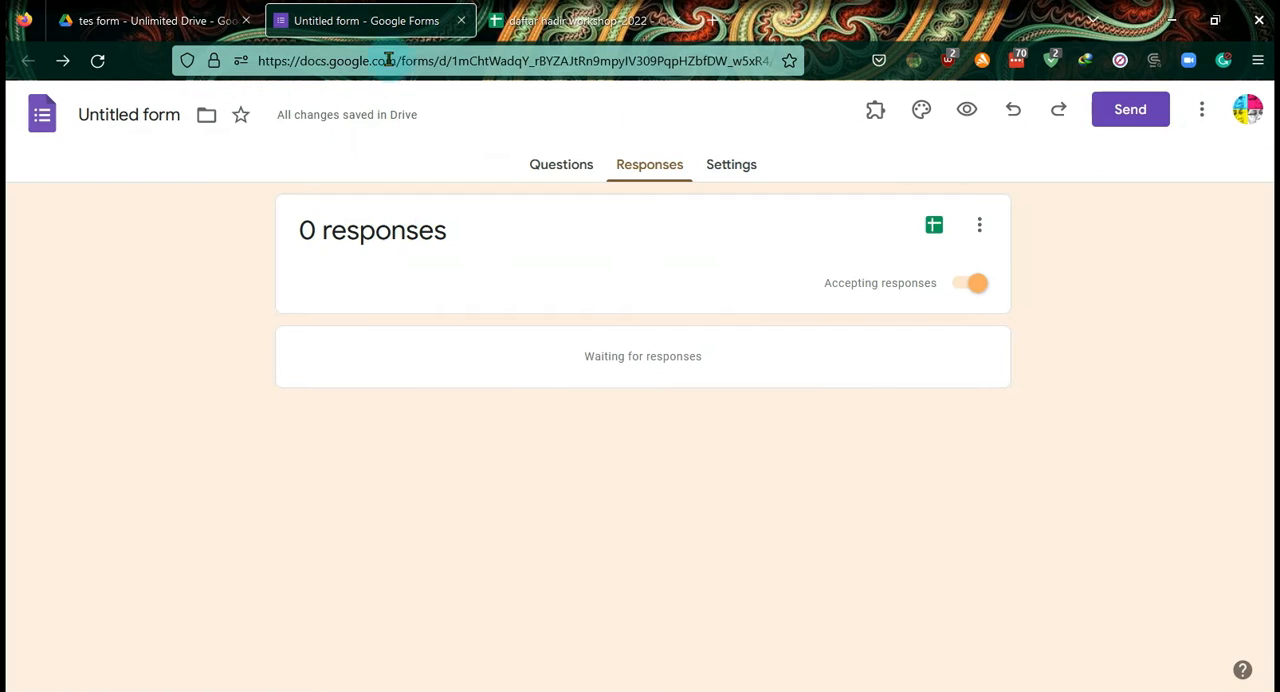
pyautogui.click(545, 177)
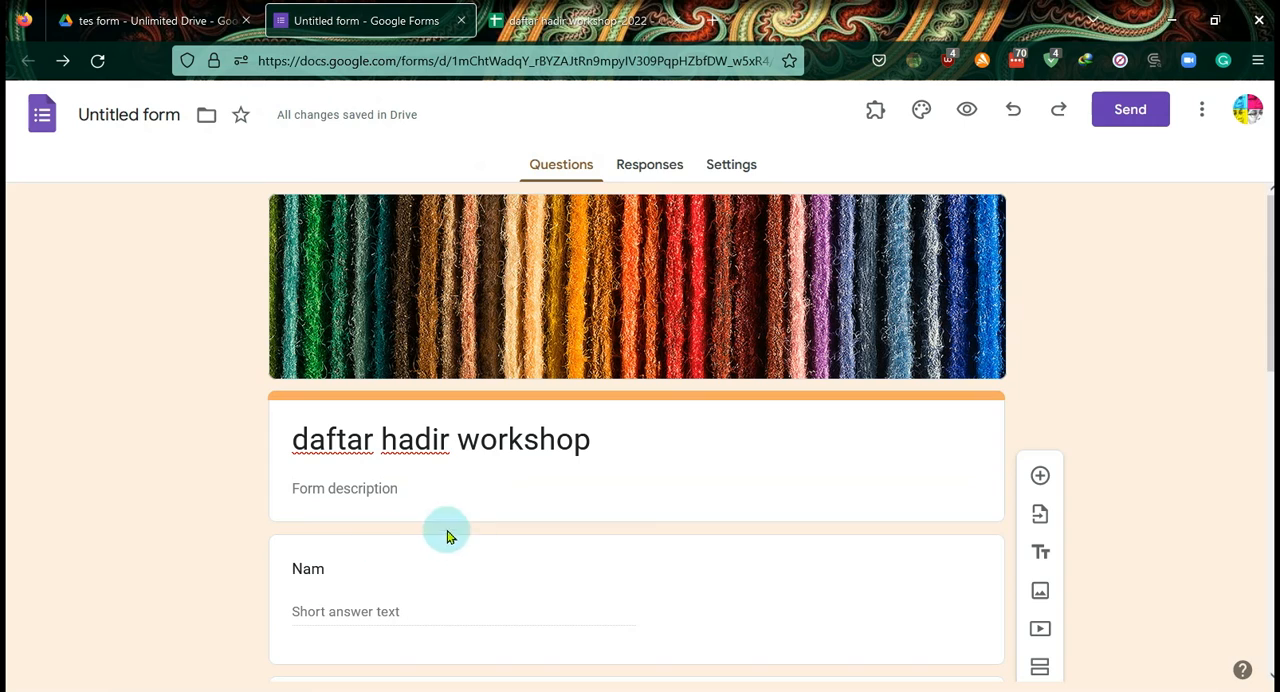
pyautogui.click(352, 566)
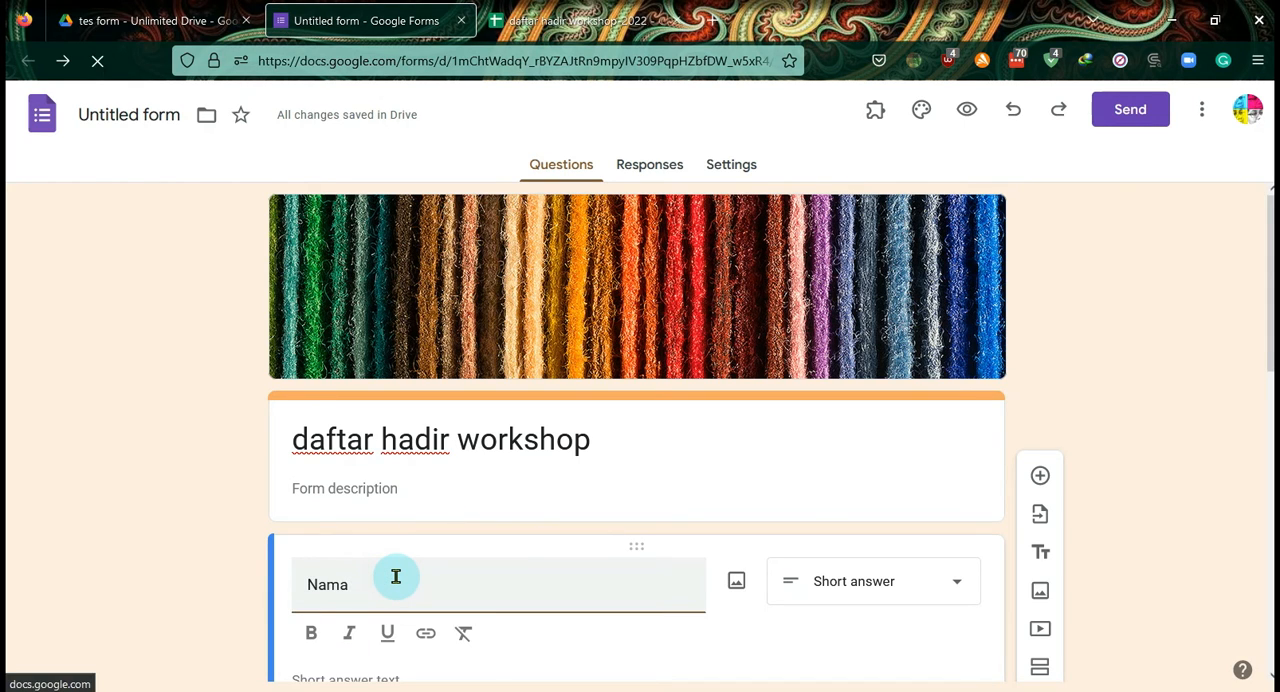
pyautogui.scroll(-2, 352, 572)
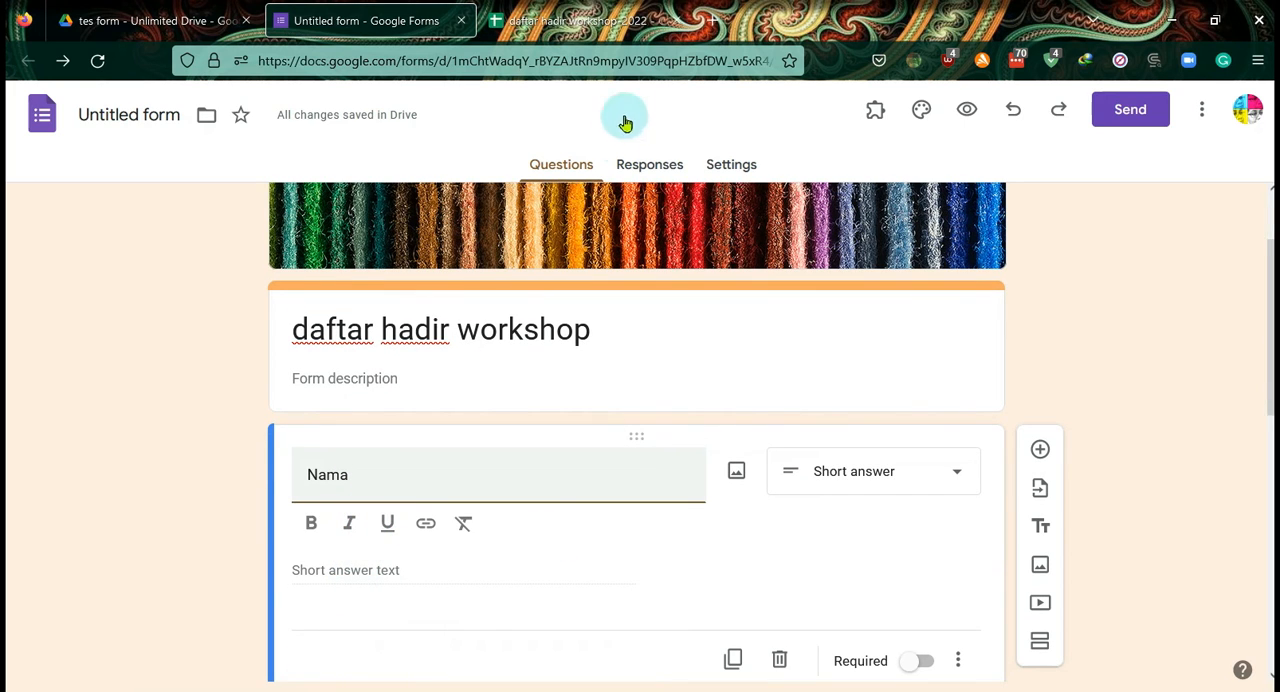
# - Check the saved form links in OneNote and select the form's edit address back in the browser
pyautogui.hotkey('alt', 'Tab')
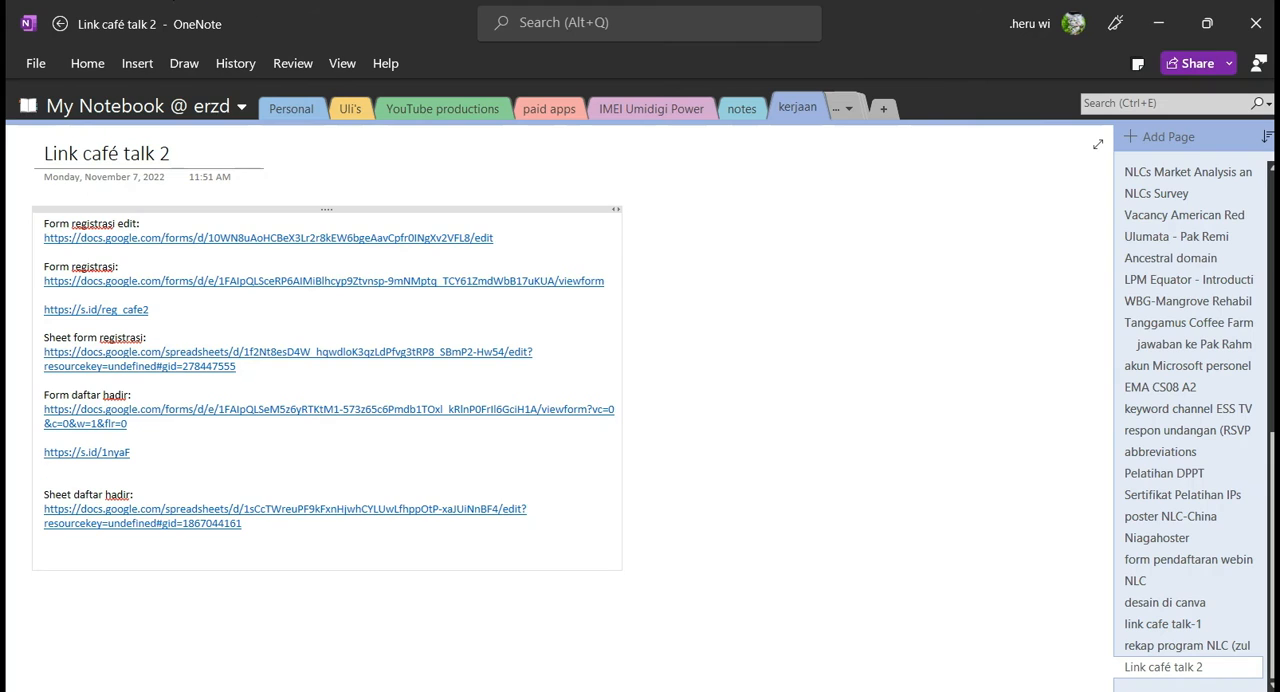
pyautogui.hotkey('alt', 'Tab')
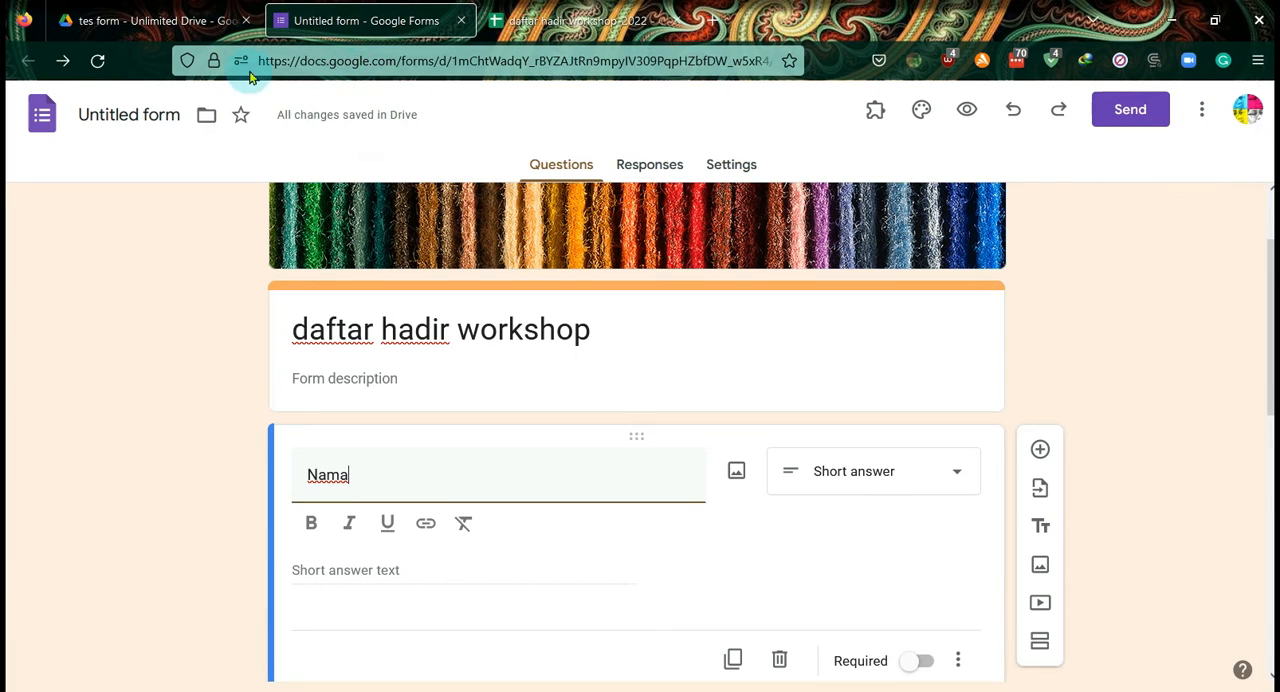
pyautogui.click(296, 63)
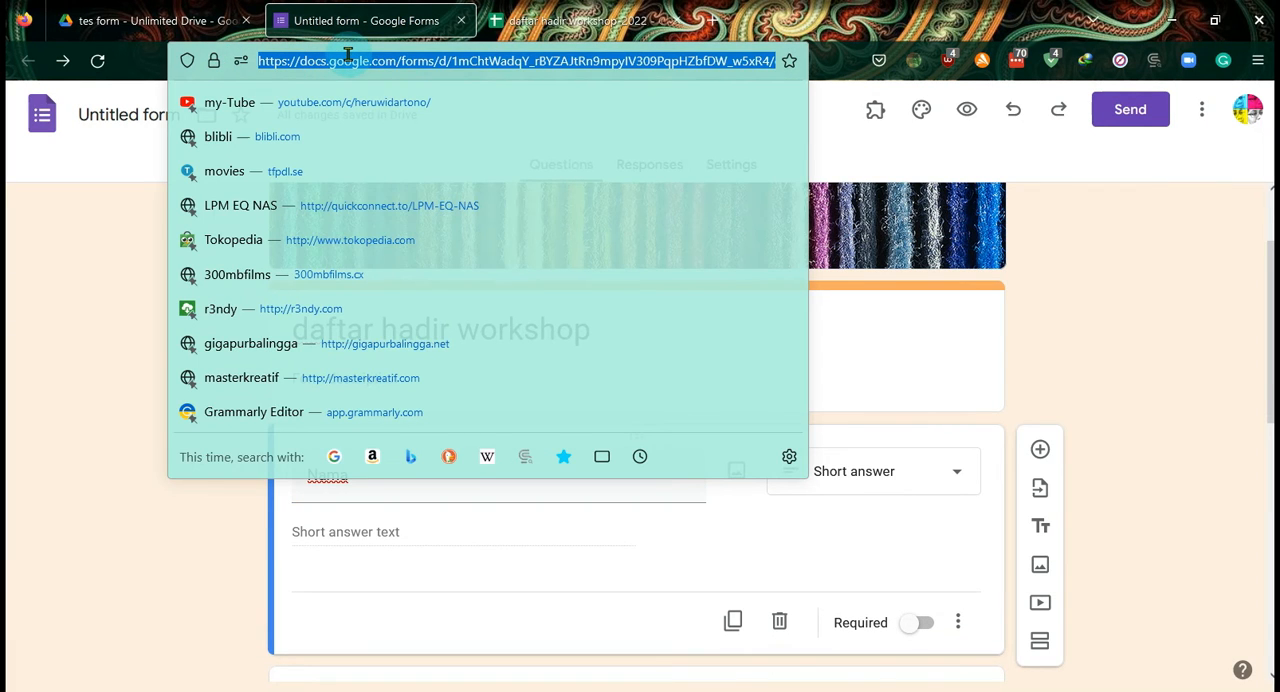
# - Open the "Form registrasi" view link saved in OneNote, look through the registration form, and close it
pyautogui.hotkey('alt', 'Tab')
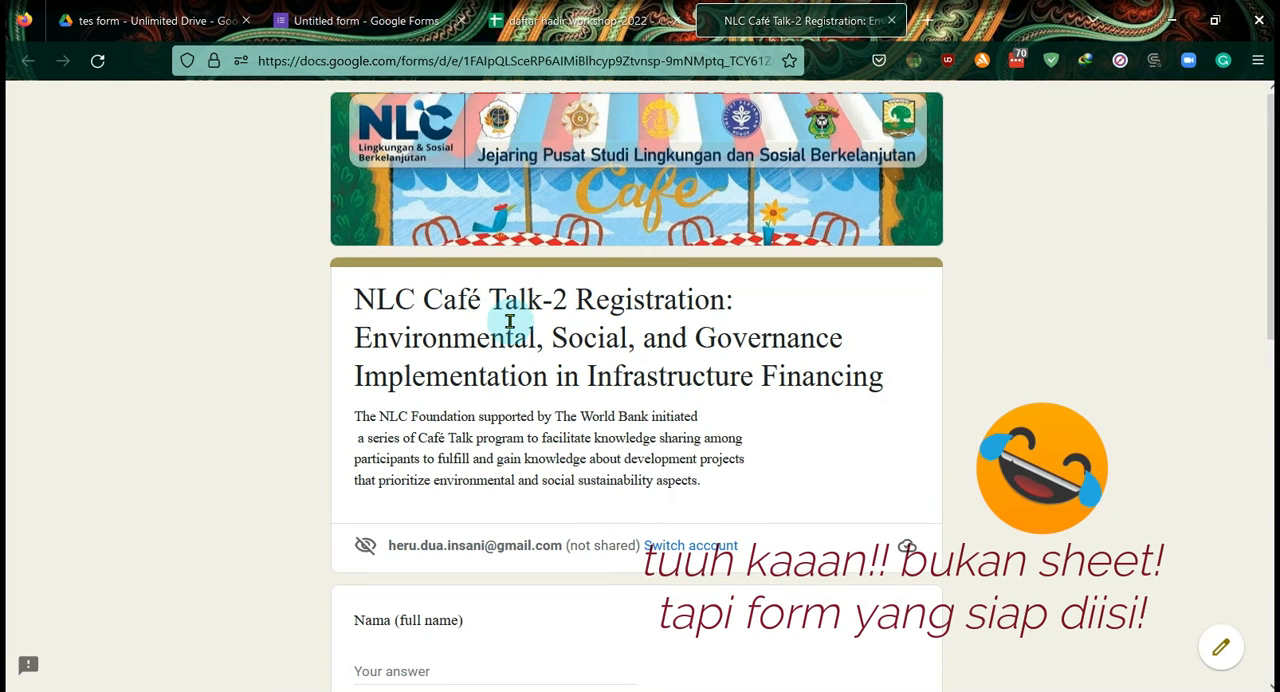
pyautogui.scroll(-2, 620, 440)
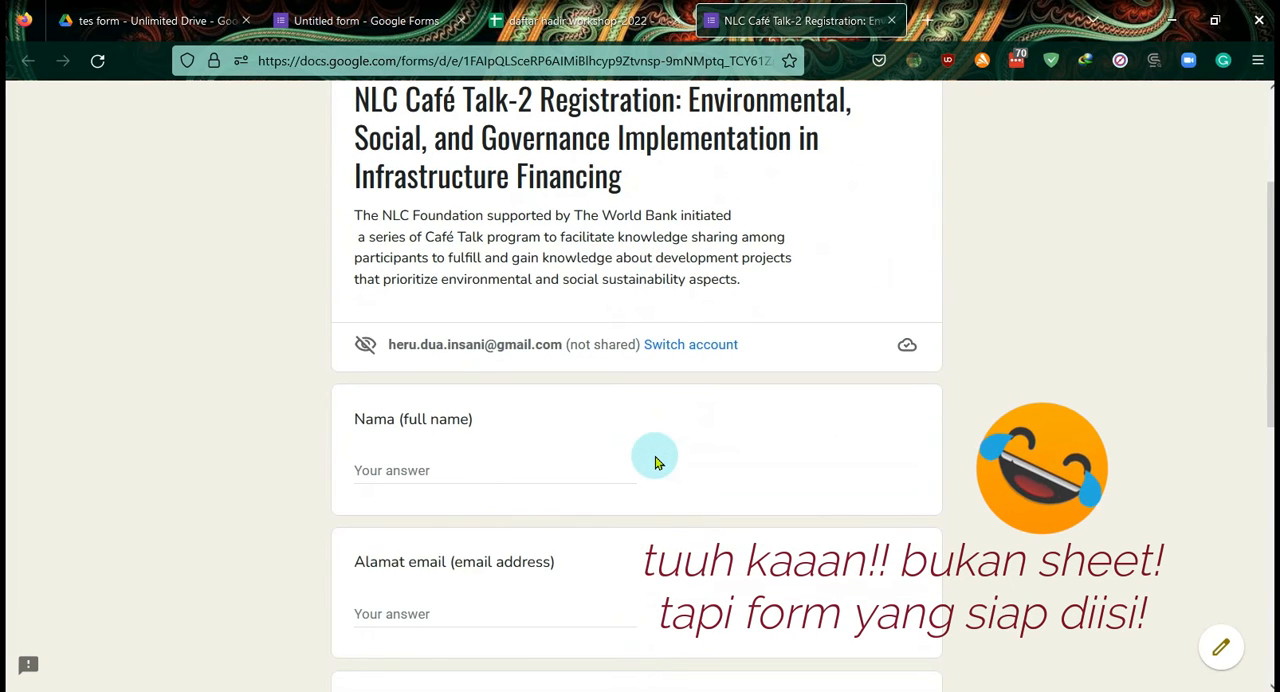
pyautogui.scroll(-4, 547, 475)
pyautogui.scroll(7, 549, 476)
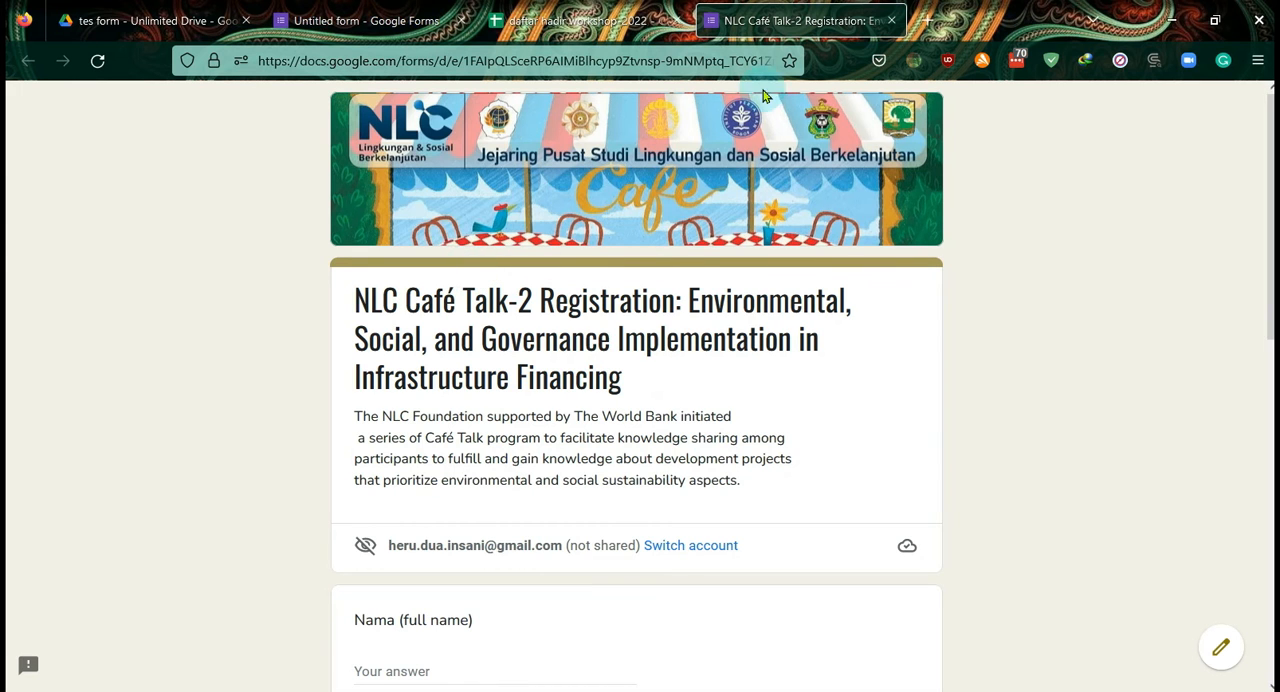
pyautogui.middleClick(772, 18)
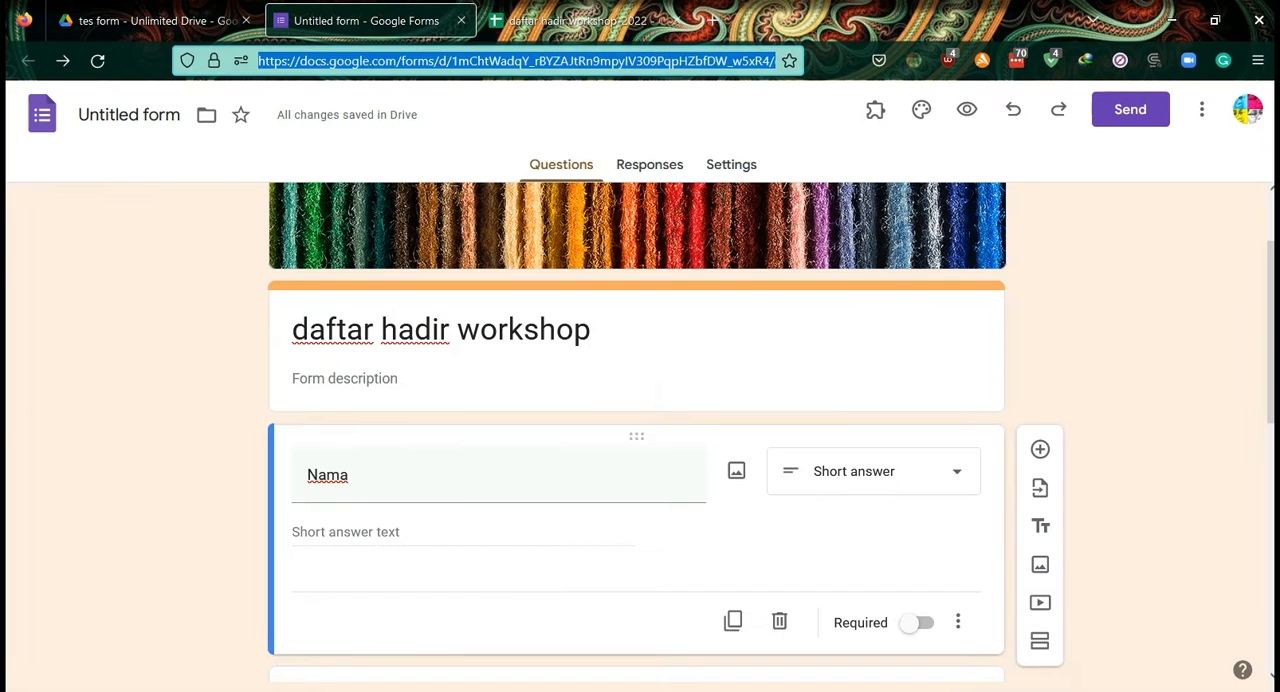
# - Open the "Sheet form registrasi" link from the OneNote page, view the response spreadsheet, and close it
pyautogui.hotkey('alt', 'Tab')
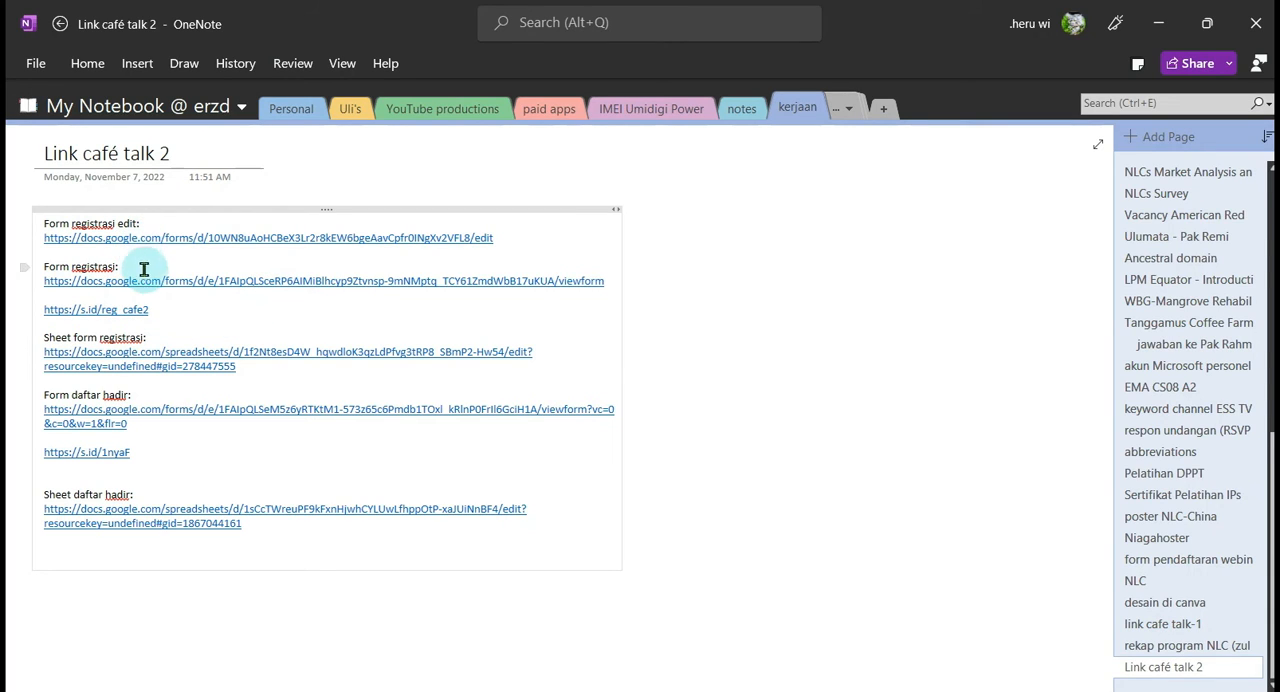
pyautogui.click(158, 368)
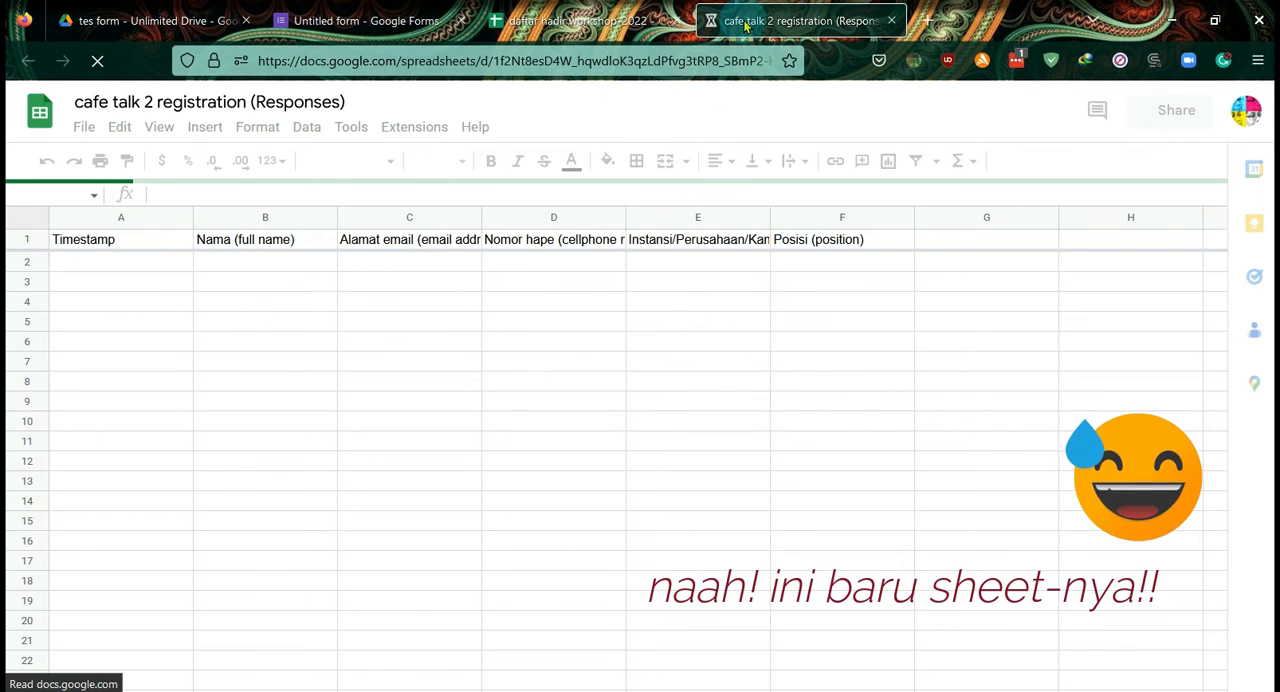
pyautogui.hotkey('ctrl', 'w')
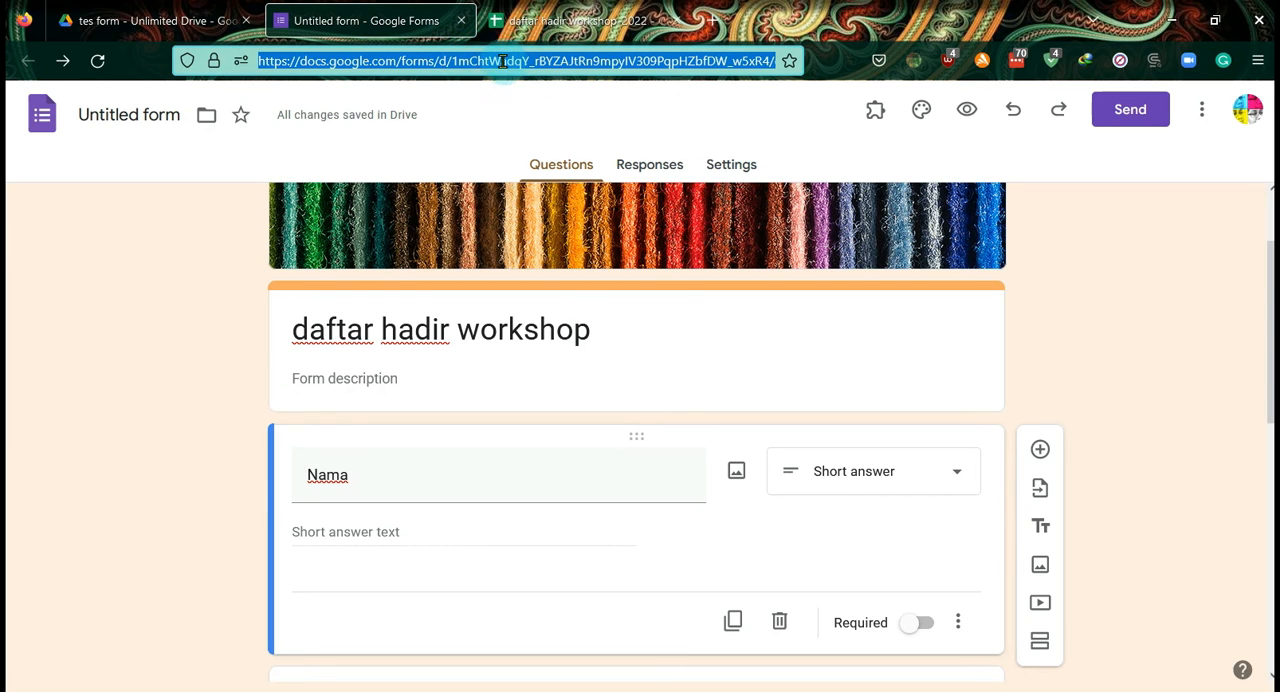
# - Compare the form's responses view with its linked spreadsheet "daftar hadir workshop-2022"
pyautogui.click(565, 20)
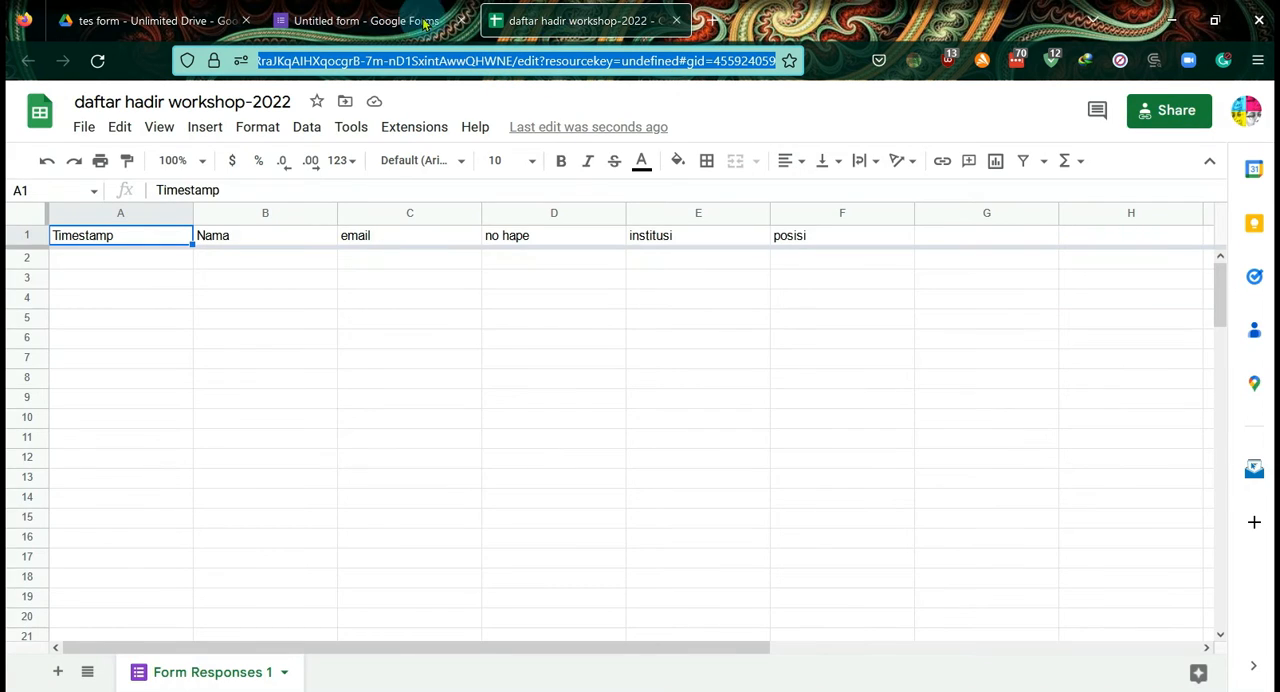
pyautogui.click(403, 22)
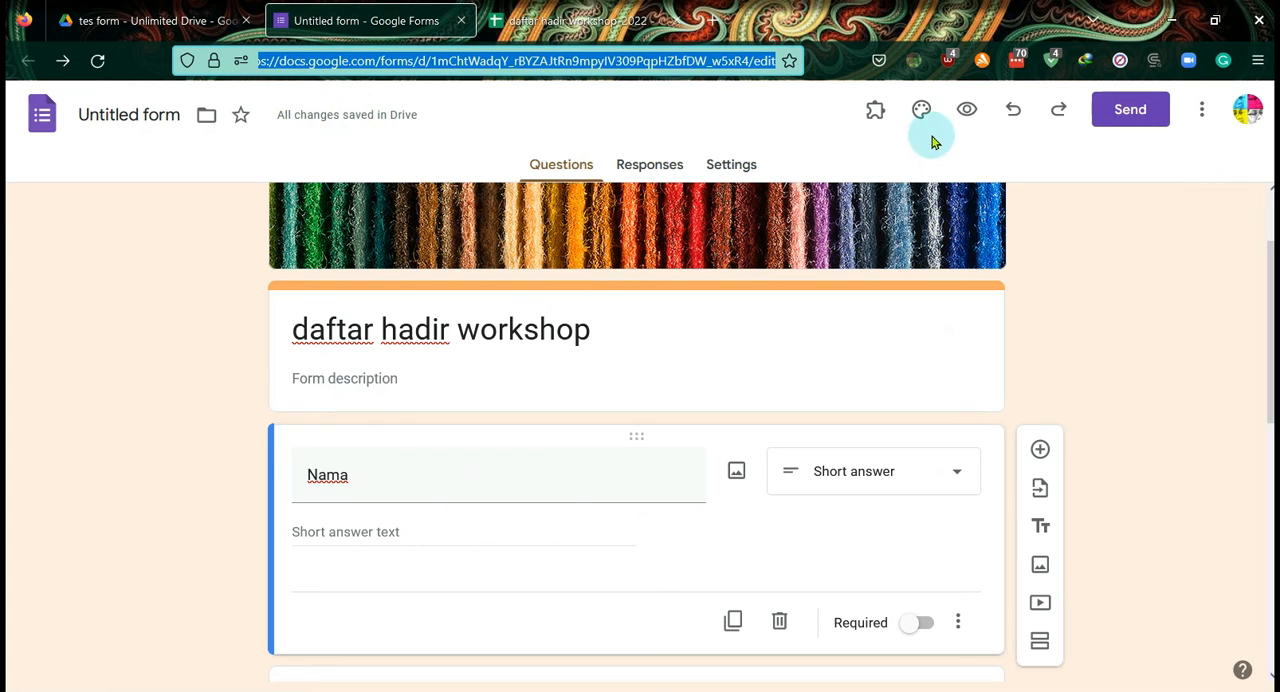
pyautogui.click(647, 169)
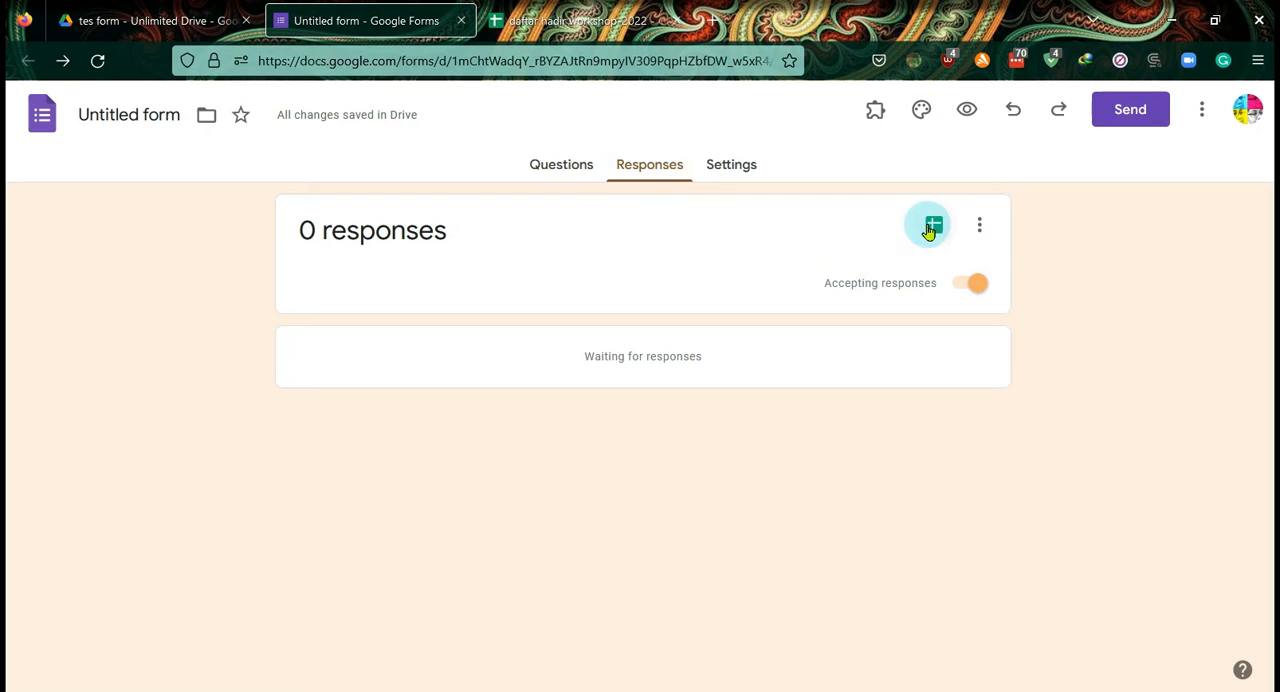
pyautogui.click(542, 22)
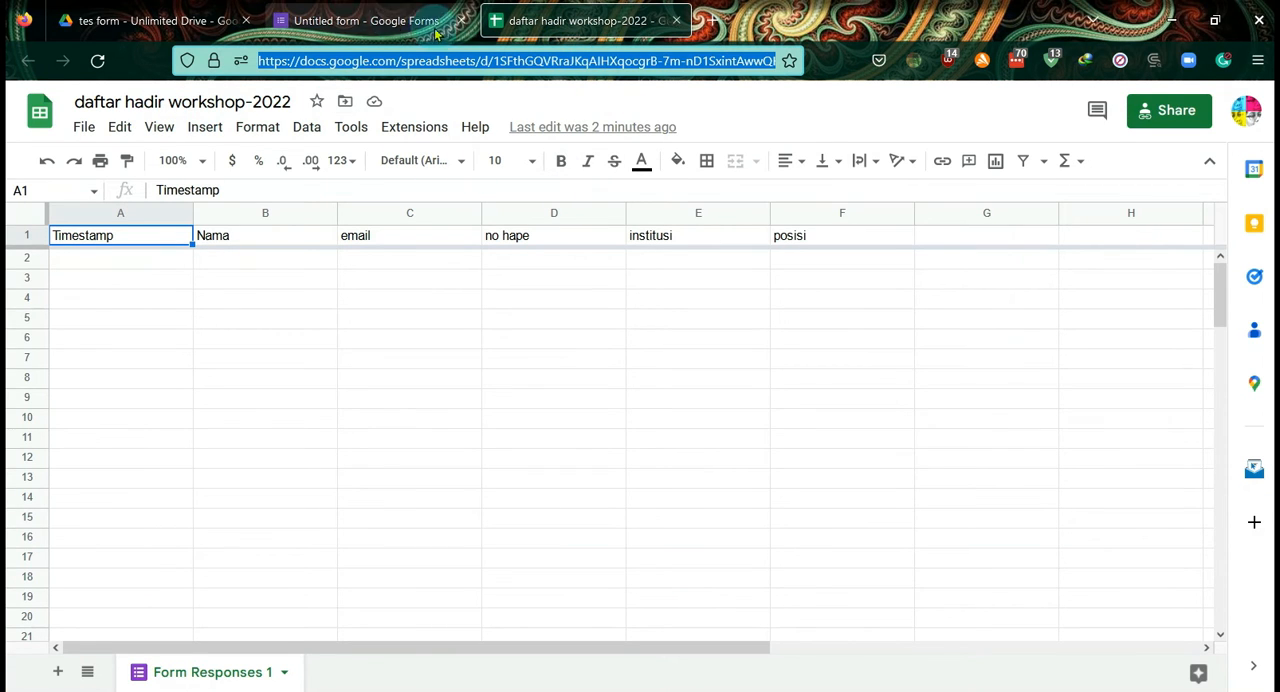
pyautogui.click(380, 20)
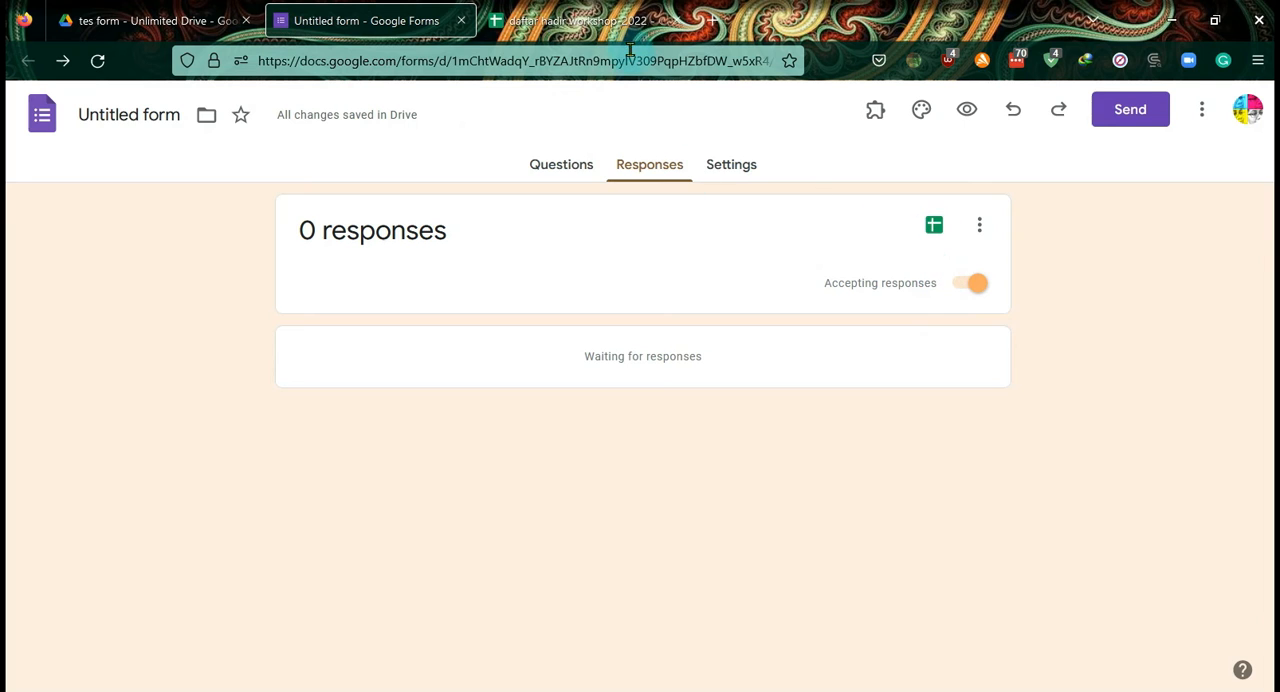
pyautogui.click(625, 36)
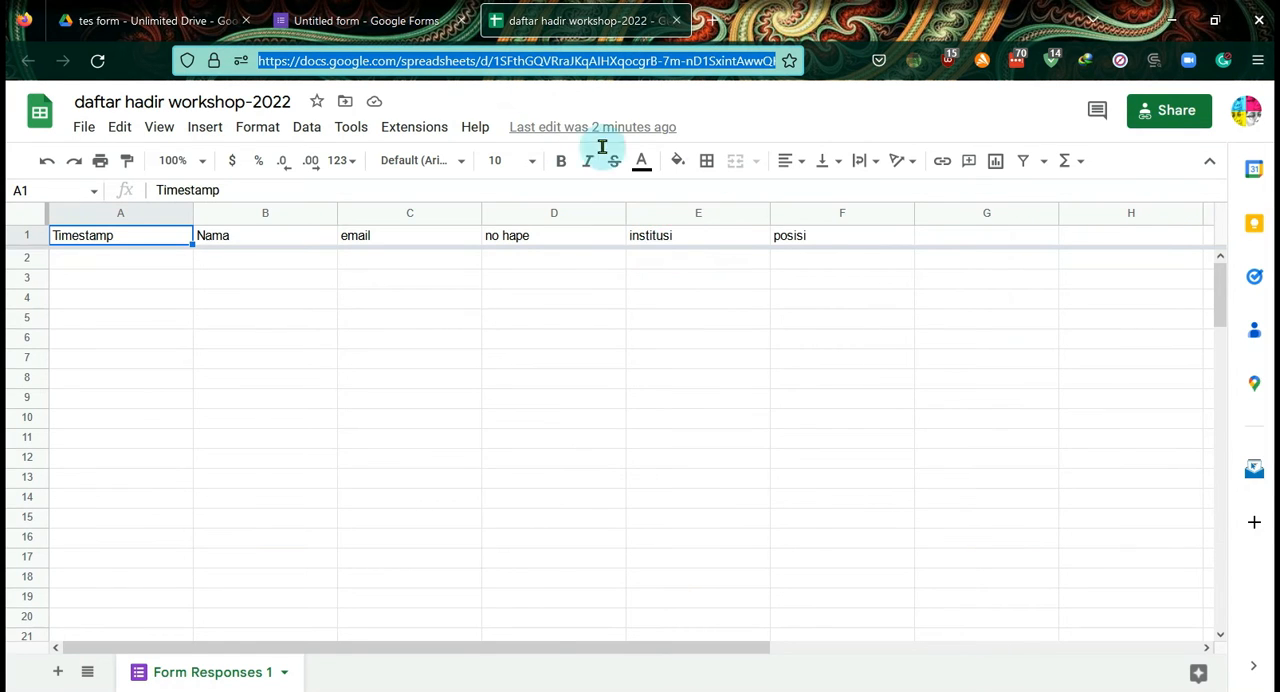
pyautogui.click(392, 24)
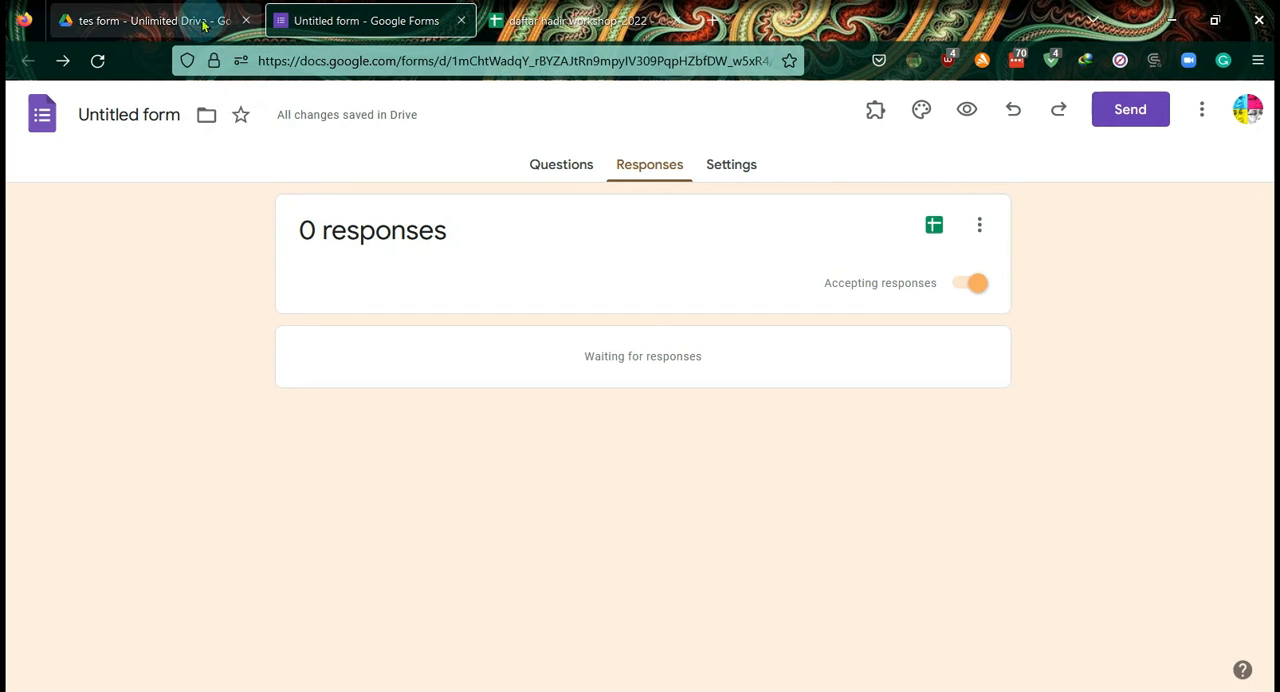
# - Name the untitled form "daftar hadir workshop" from its questions view, and close both the form and its response spreadsheet
pyautogui.click(556, 168)
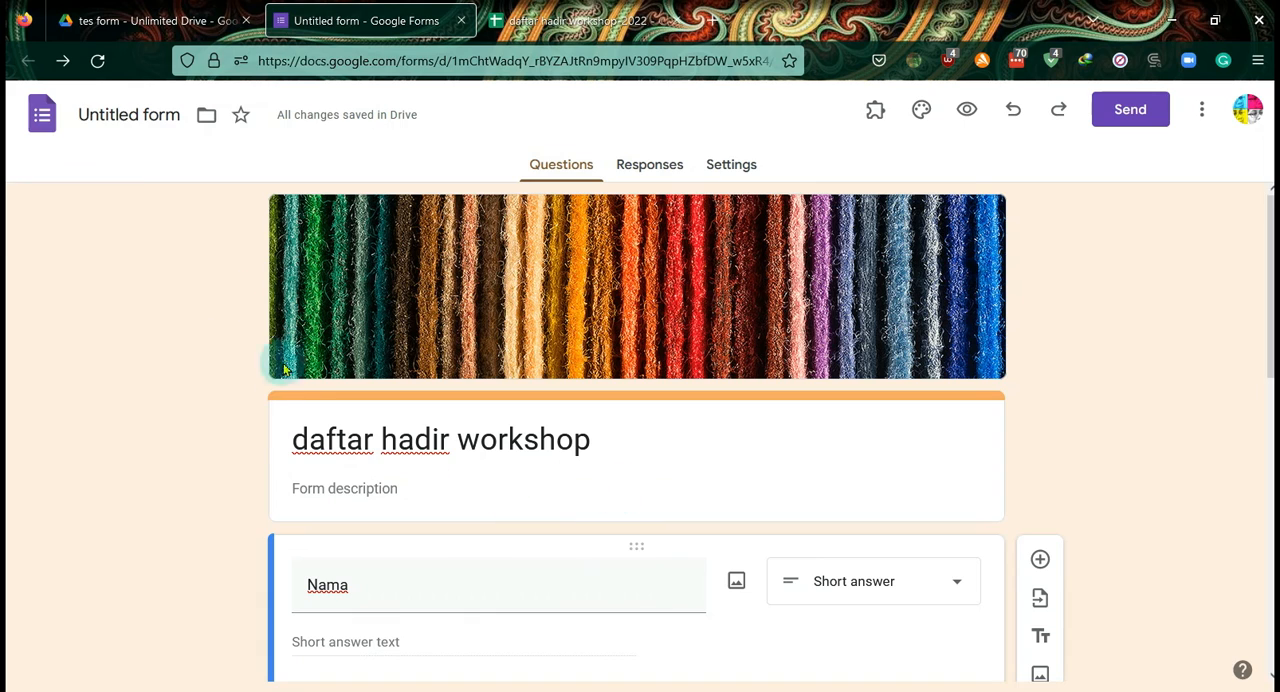
pyautogui.click(100, 112)
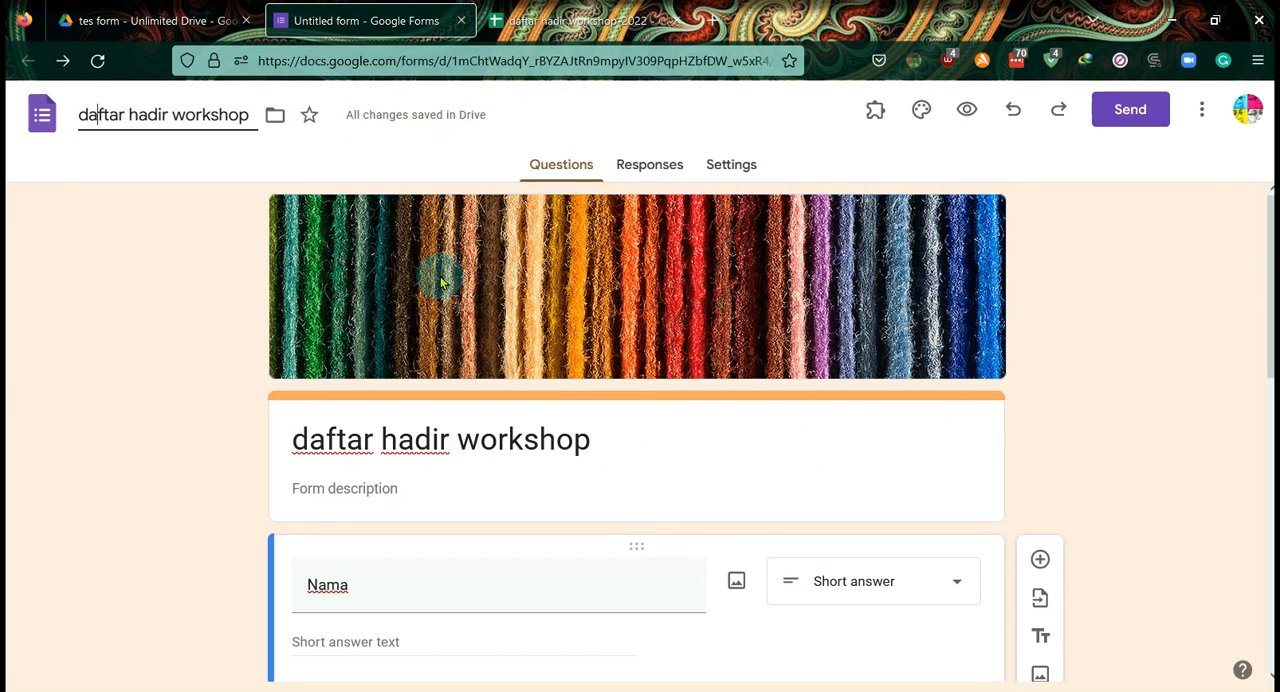
pyautogui.click(460, 21)
pyautogui.click(460, 21)
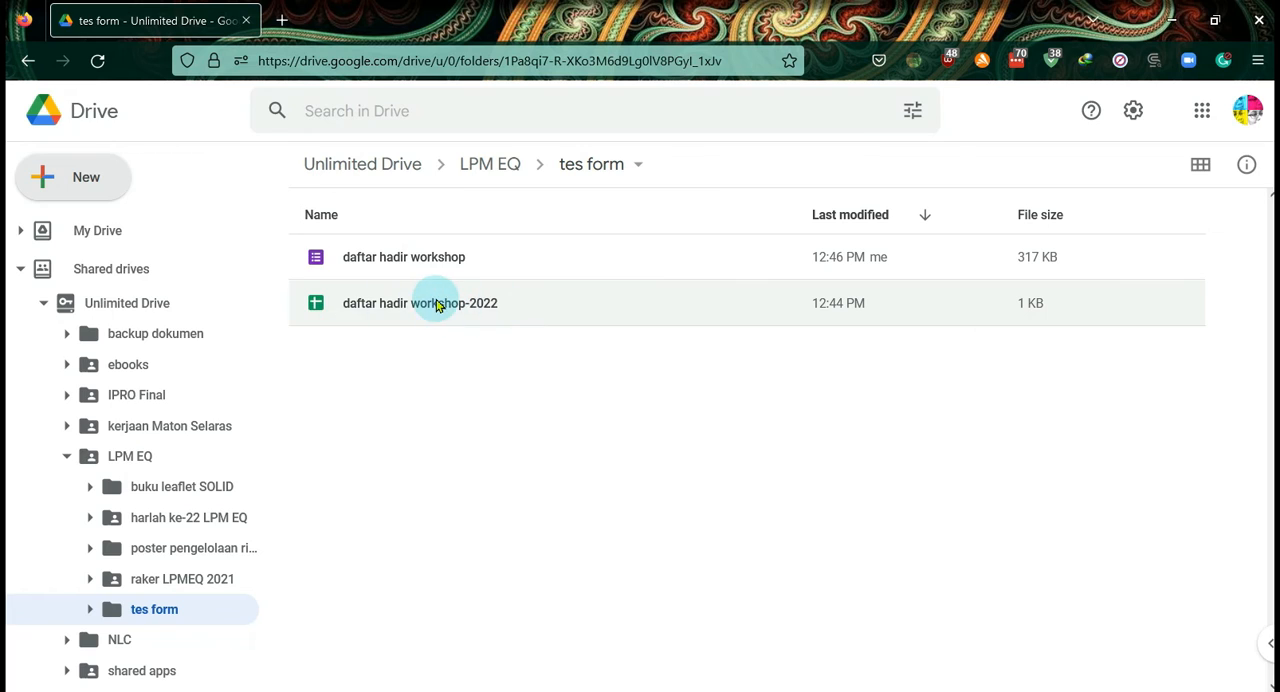
# - Reopen the "daftar hadir workshop" form from the "tes form" Drive folder, view its responses, and return to the questions
pyautogui.doubleClick(390, 258)
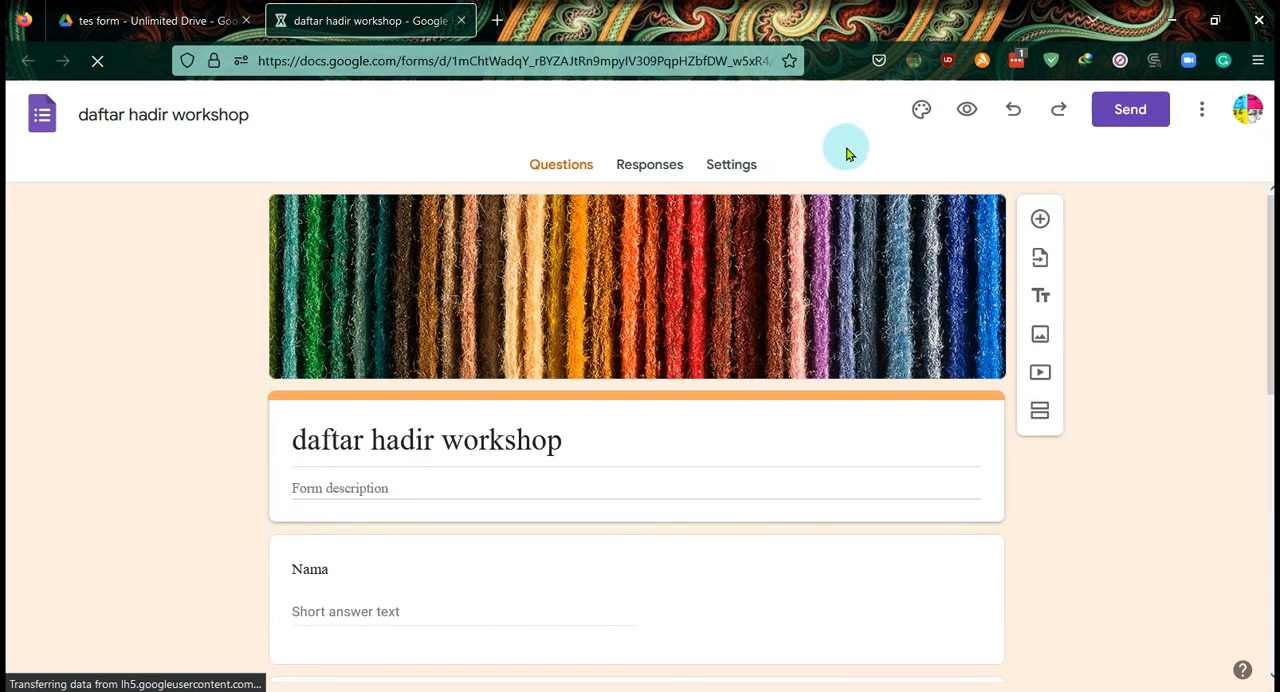
pyautogui.click(657, 166)
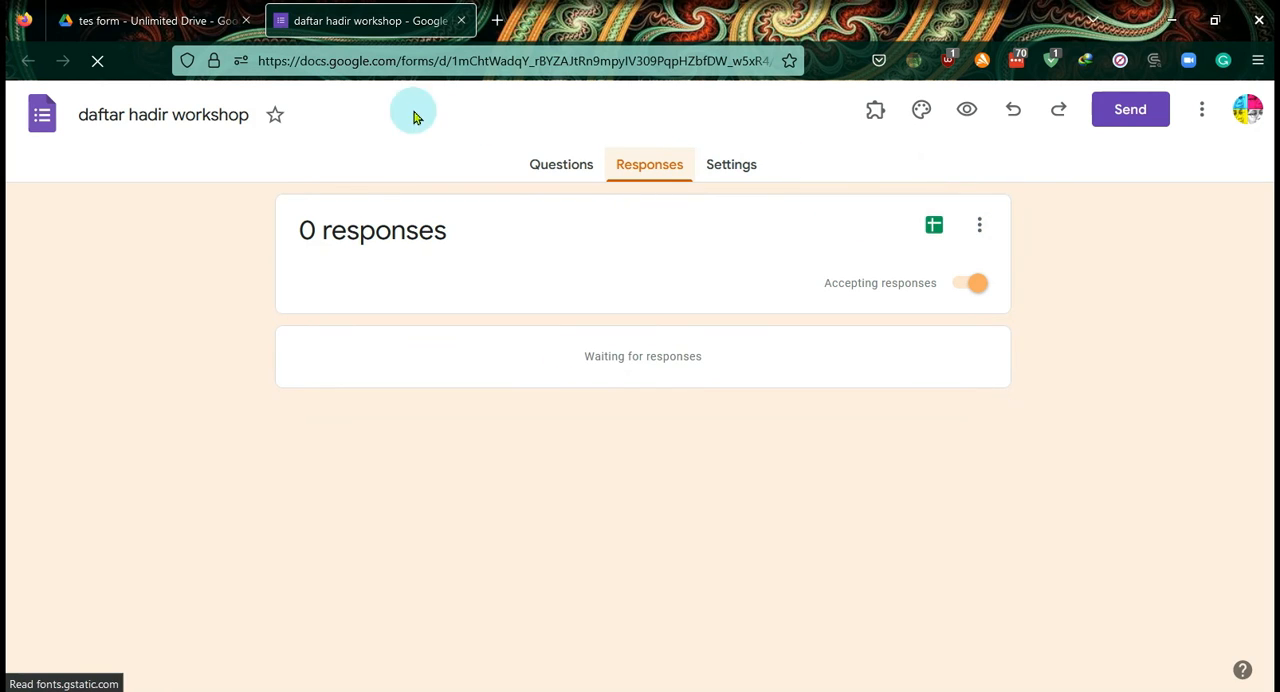
pyautogui.click(563, 165)
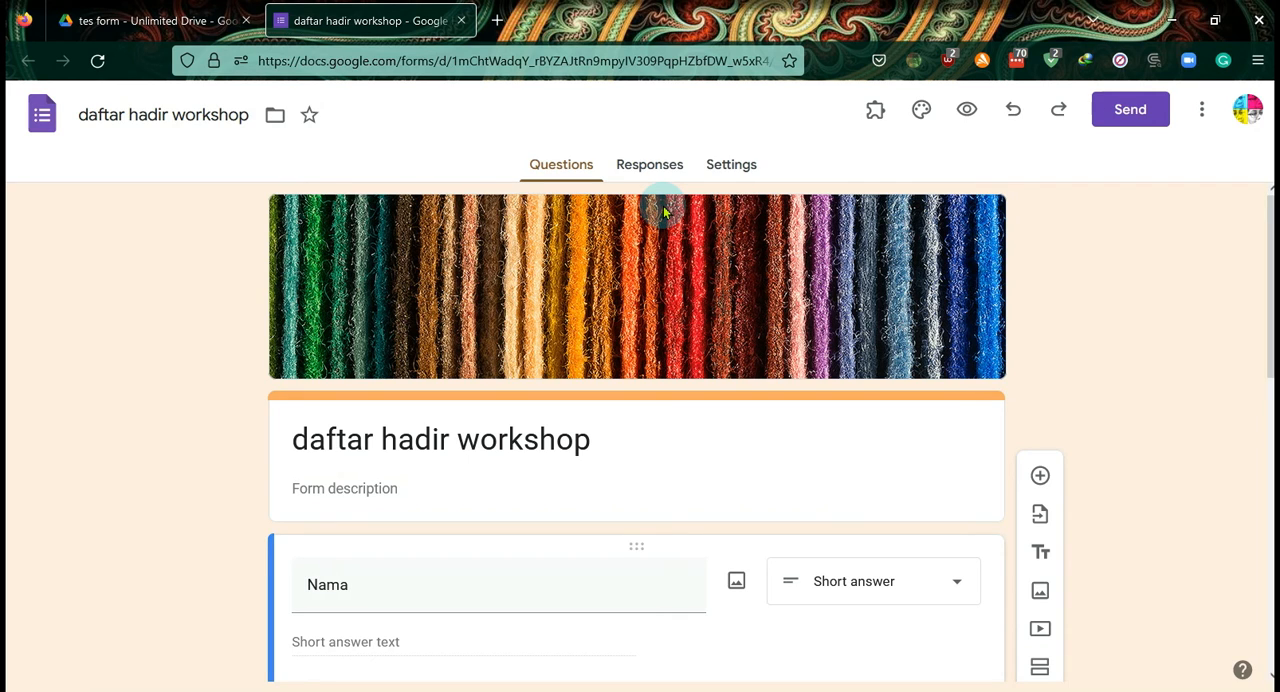
pyautogui.click(1136, 120)
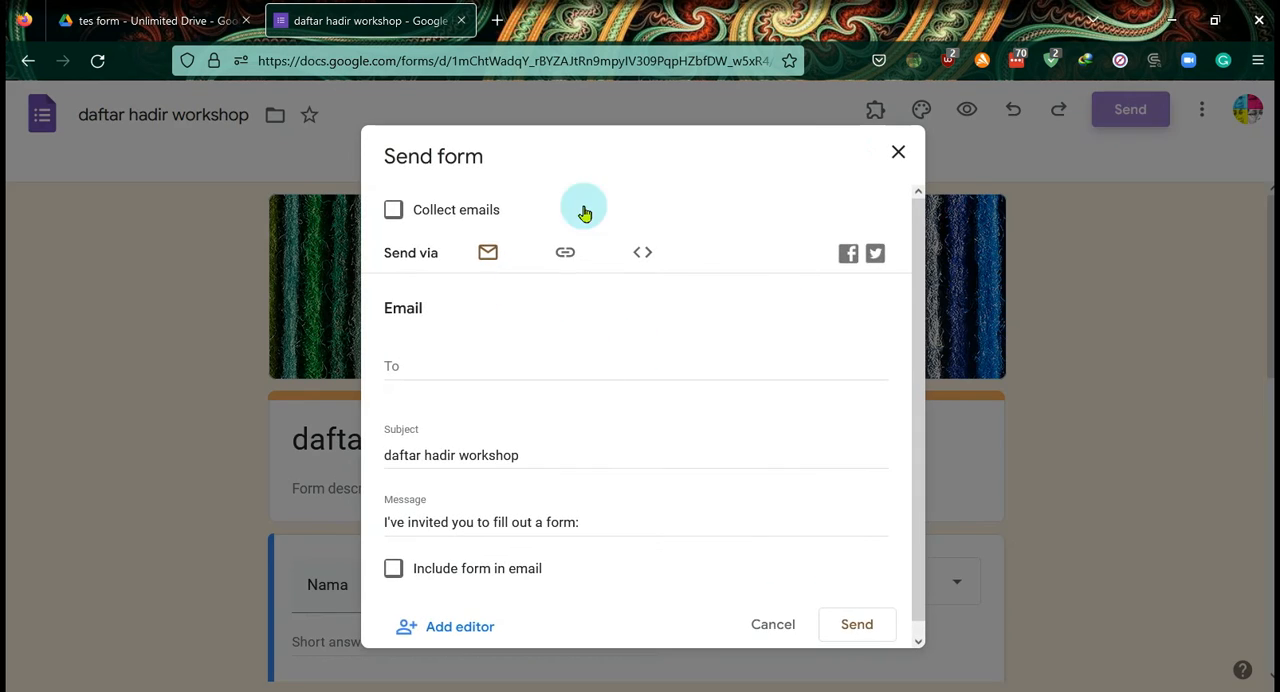
pyautogui.click(896, 155)
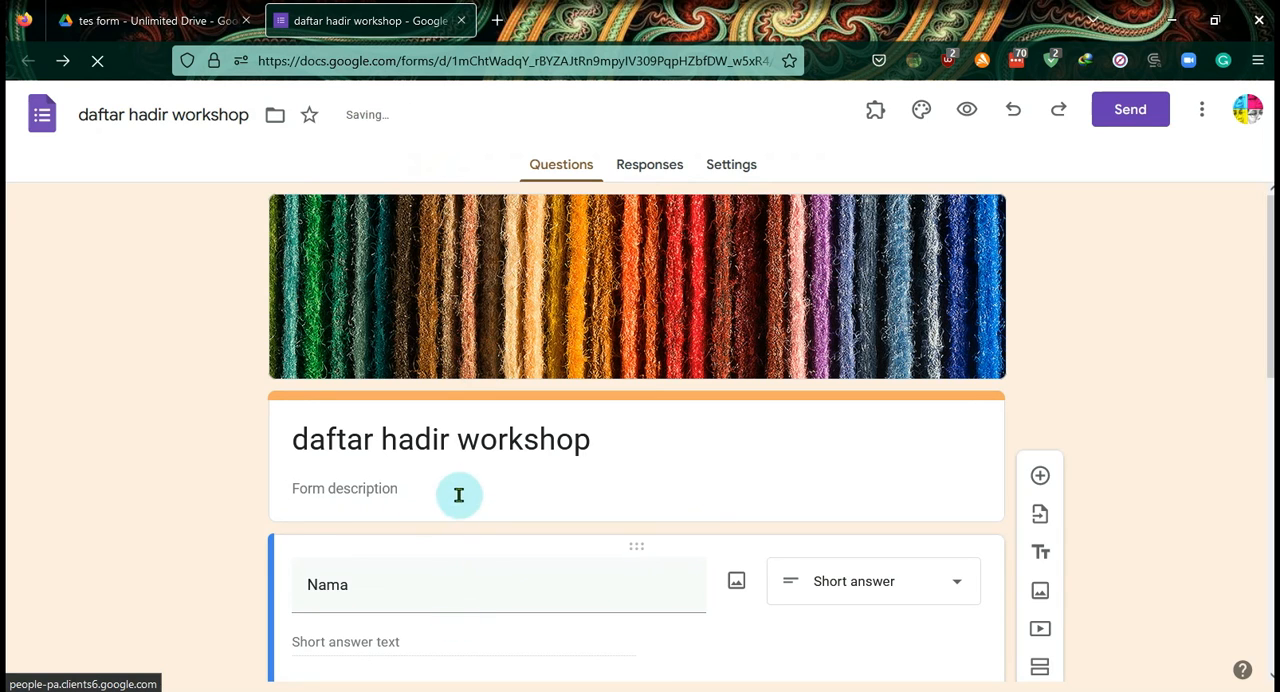
pyautogui.click(478, 61)
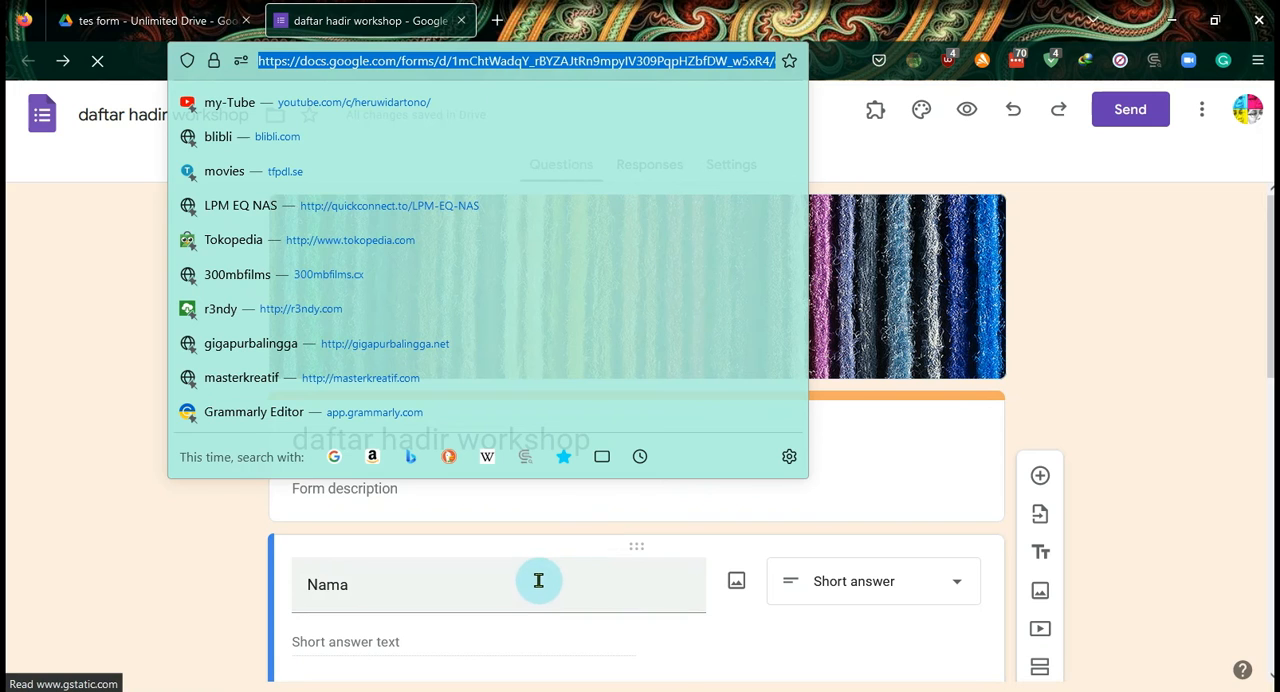
pyautogui.click(1141, 400)
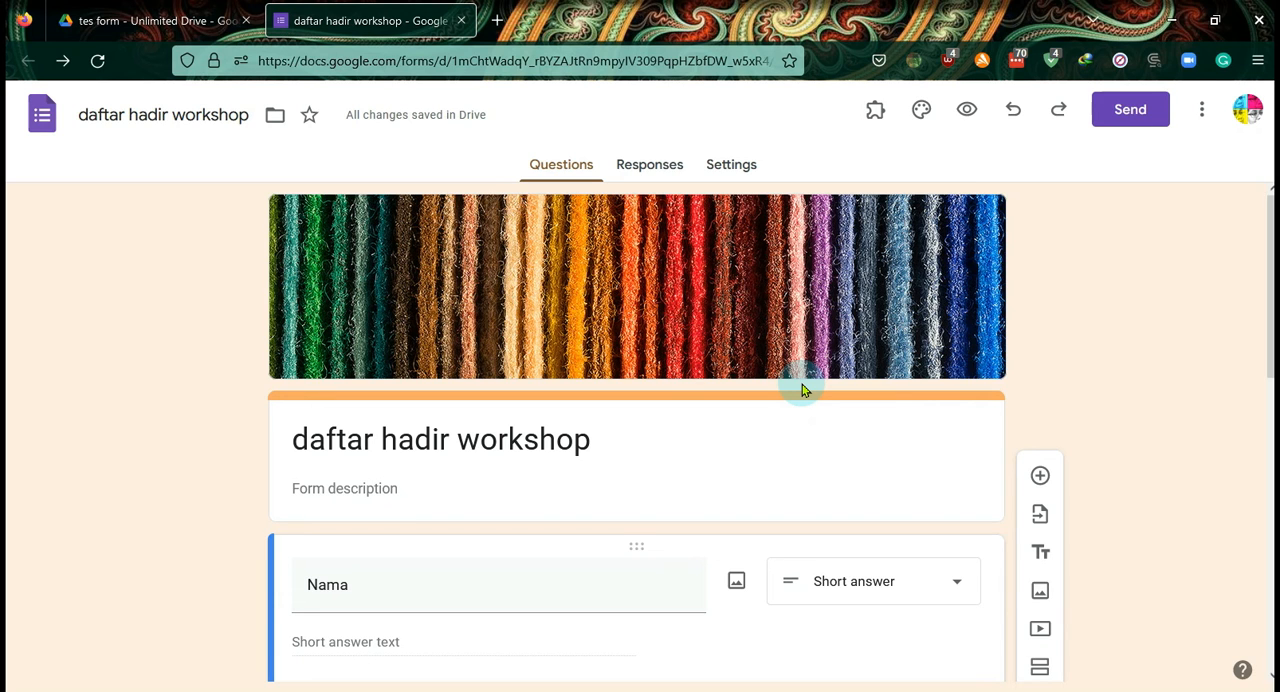
# - Send the form by email to the recipient's address and approve inviting a user from outside the organisation
pyautogui.click(1135, 109)
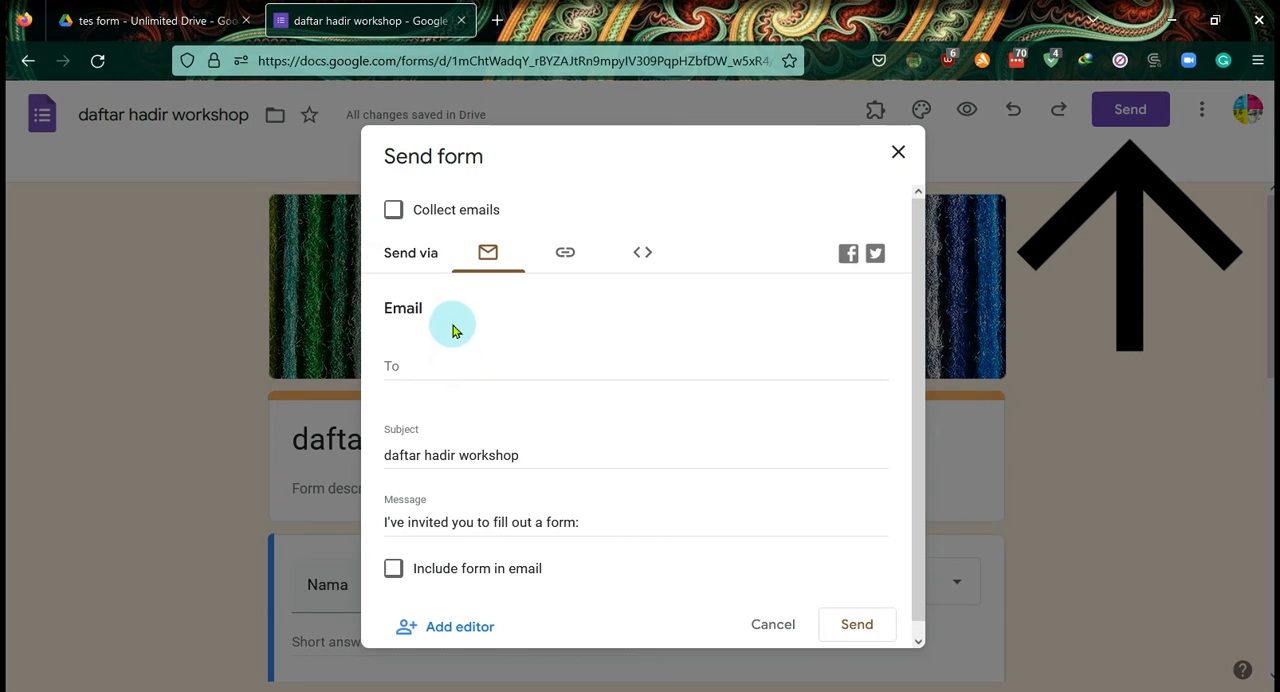
pyautogui.click(441, 358)
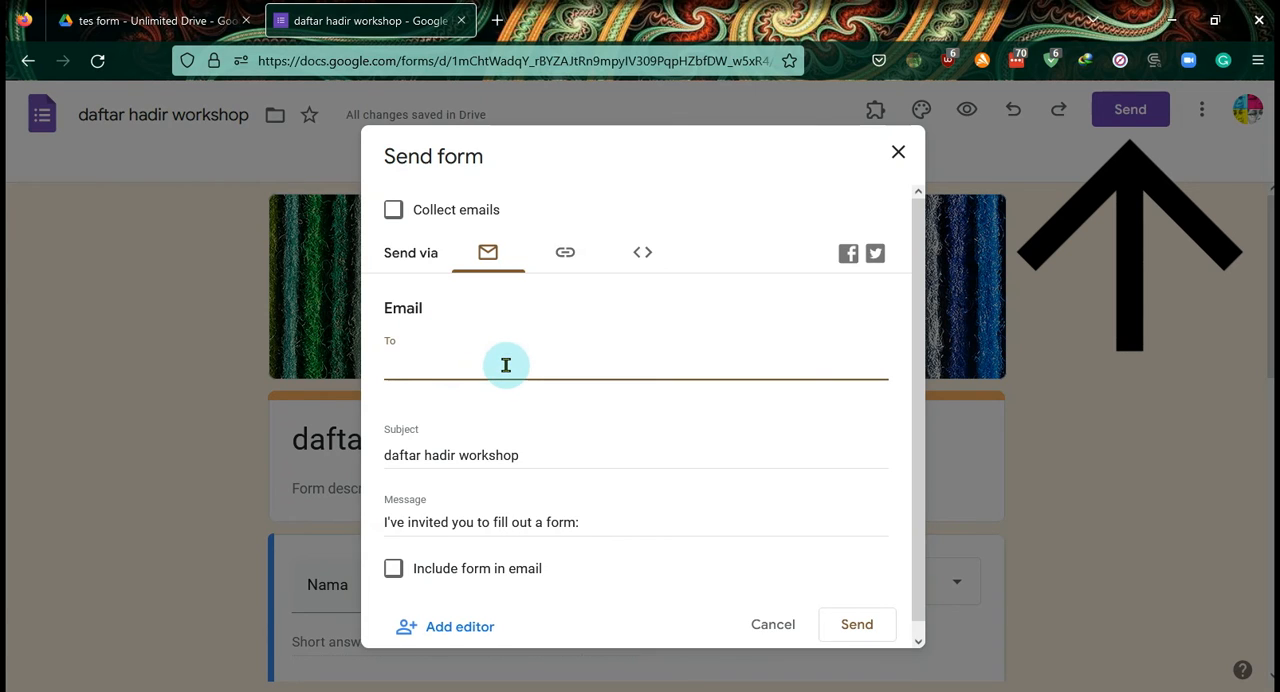
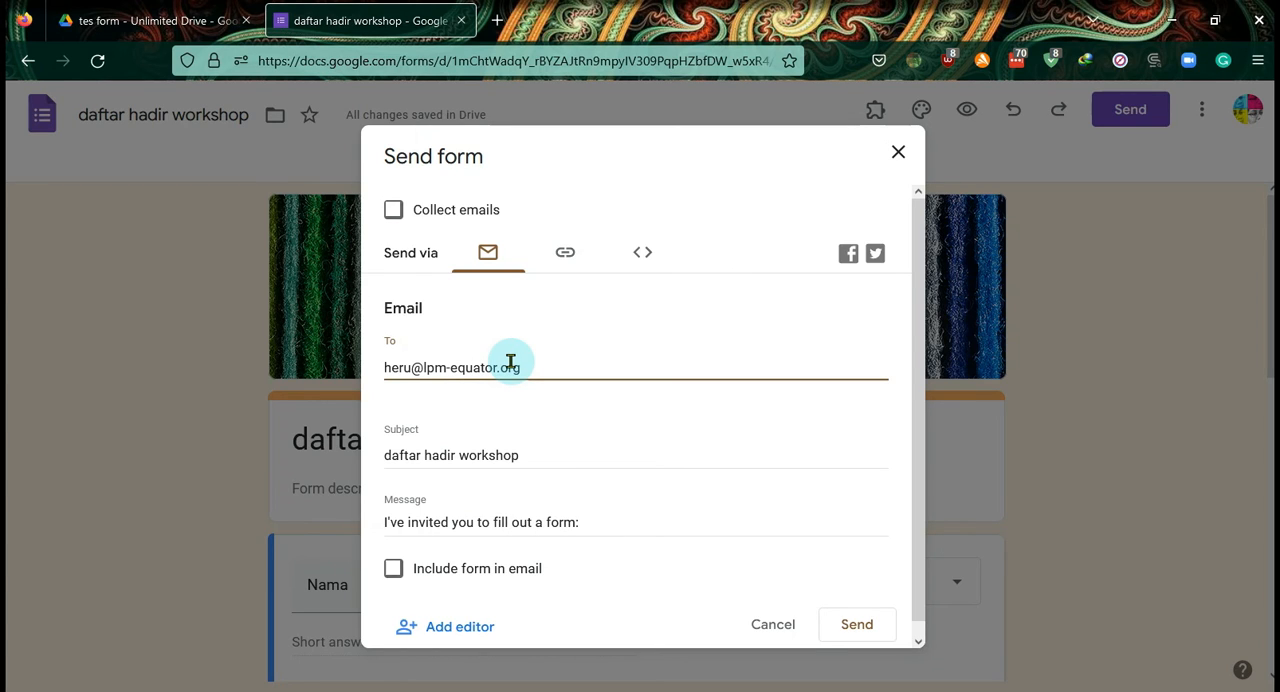
pyautogui.click(860, 627)
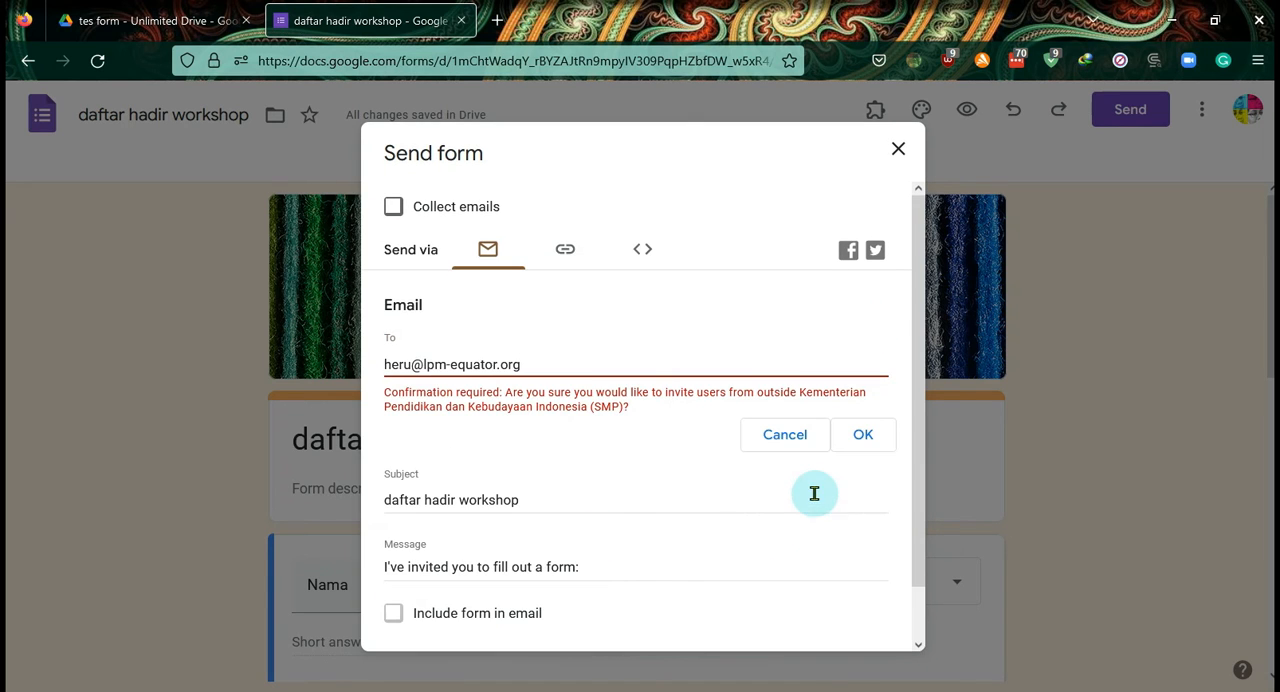
pyautogui.click(864, 440)
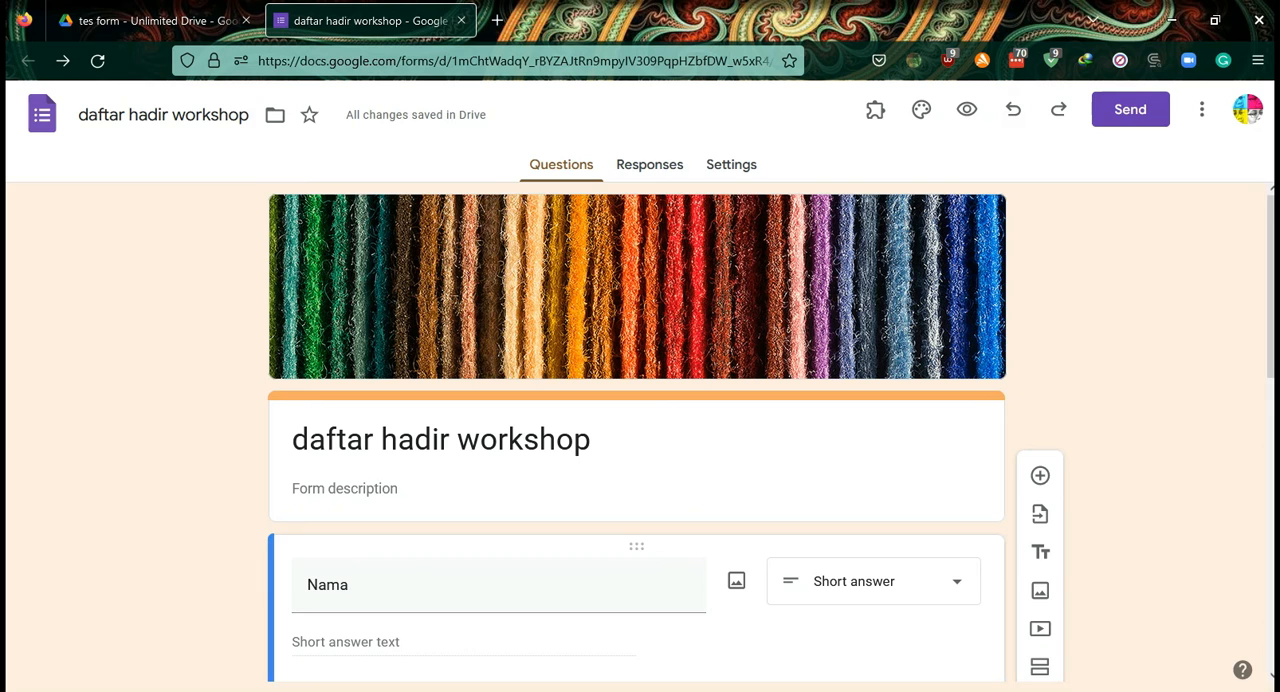
# - Switch to the desktop mail client and refresh the cloud-icon account's inbox to check for the form invitation
pyautogui.click(1123, 2)
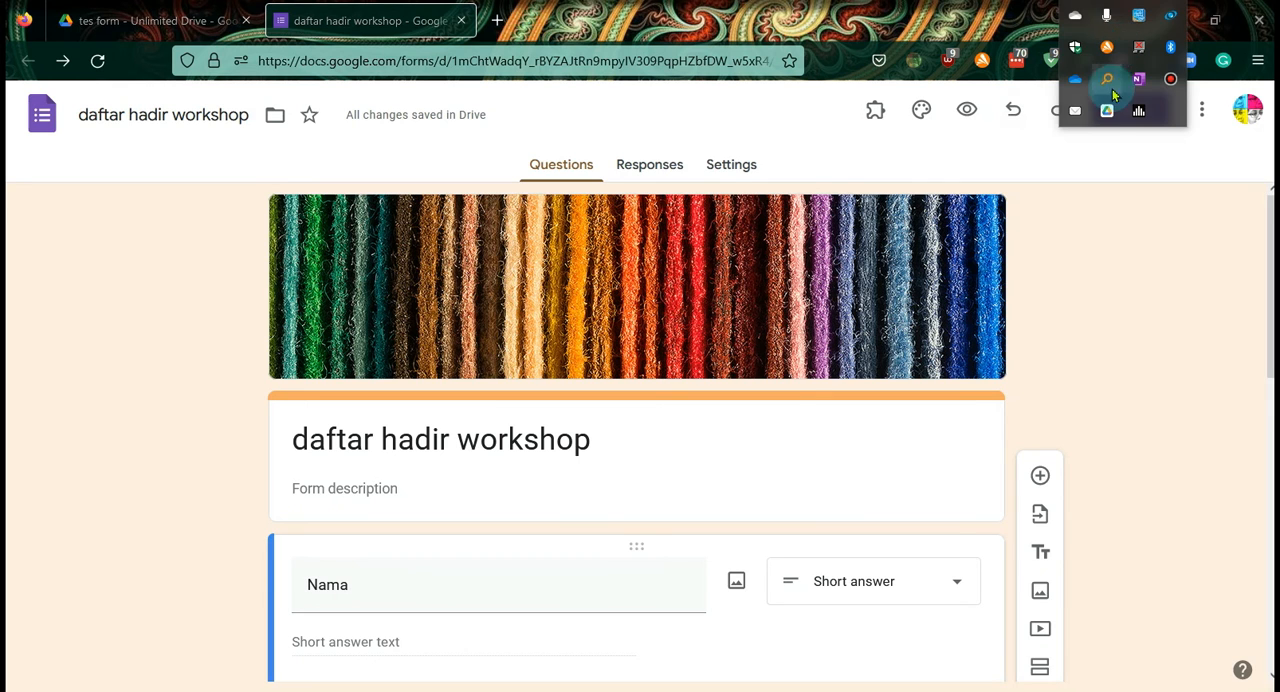
pyautogui.click(1075, 112)
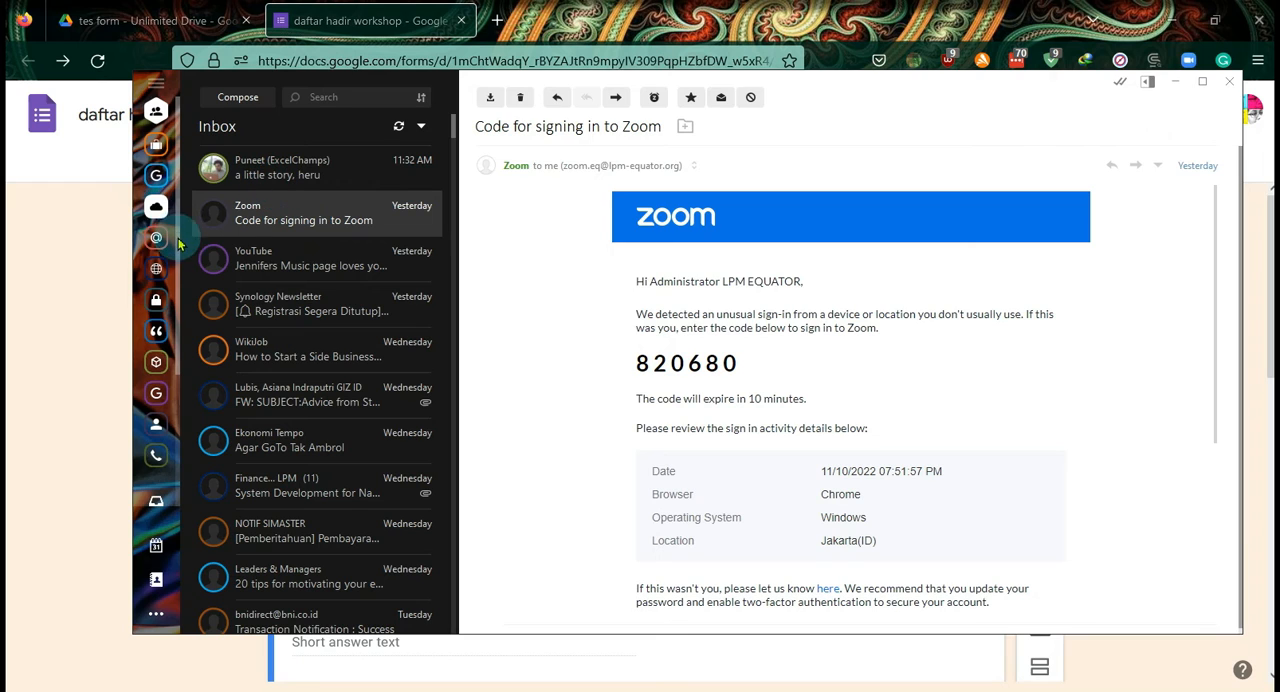
pyautogui.click(155, 147)
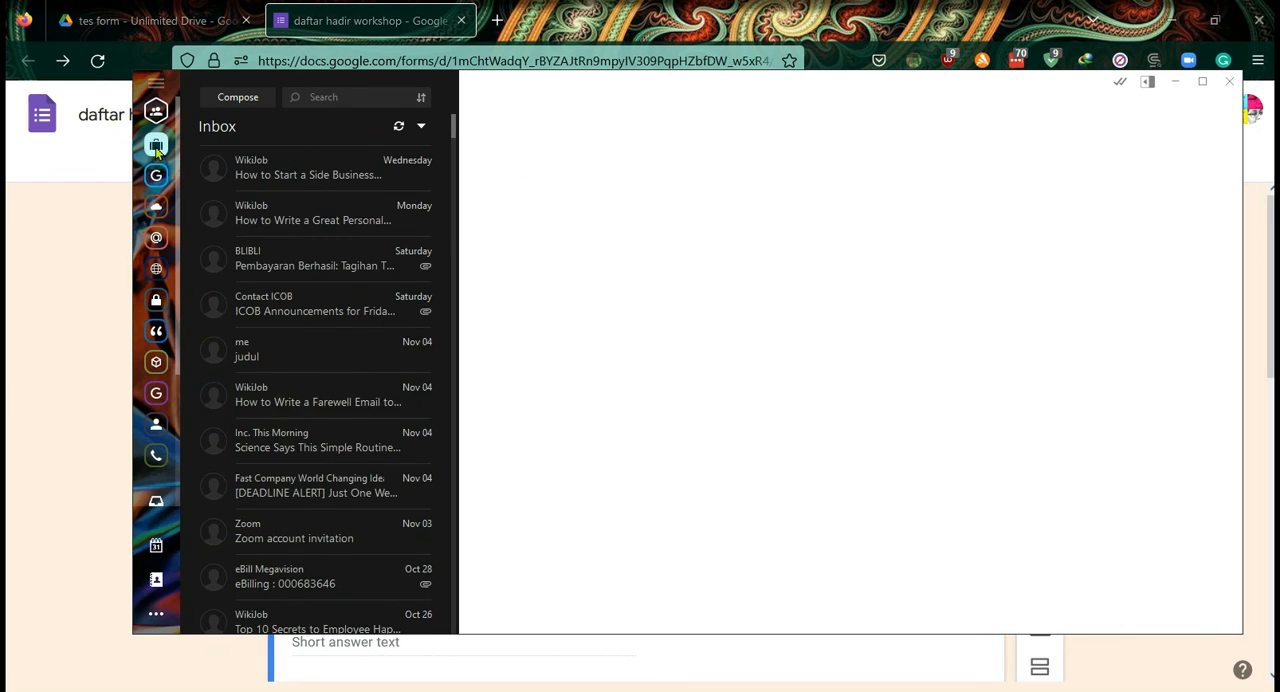
pyautogui.click(157, 210)
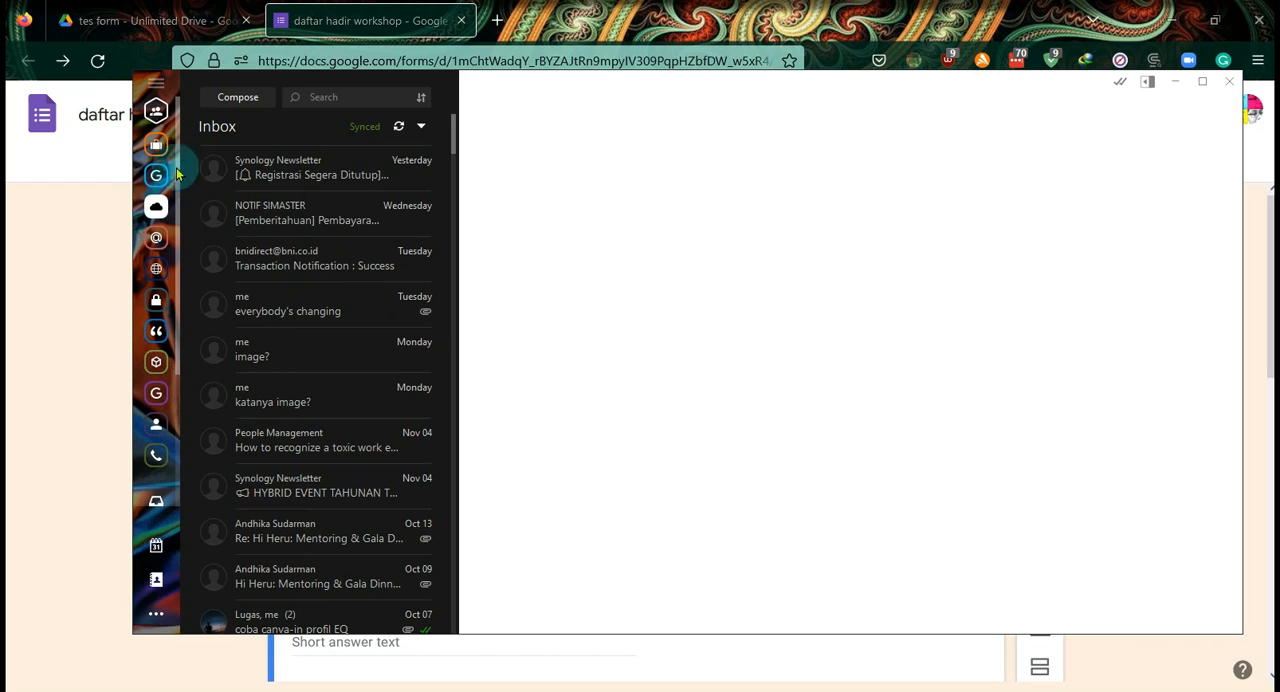
pyautogui.click(398, 138)
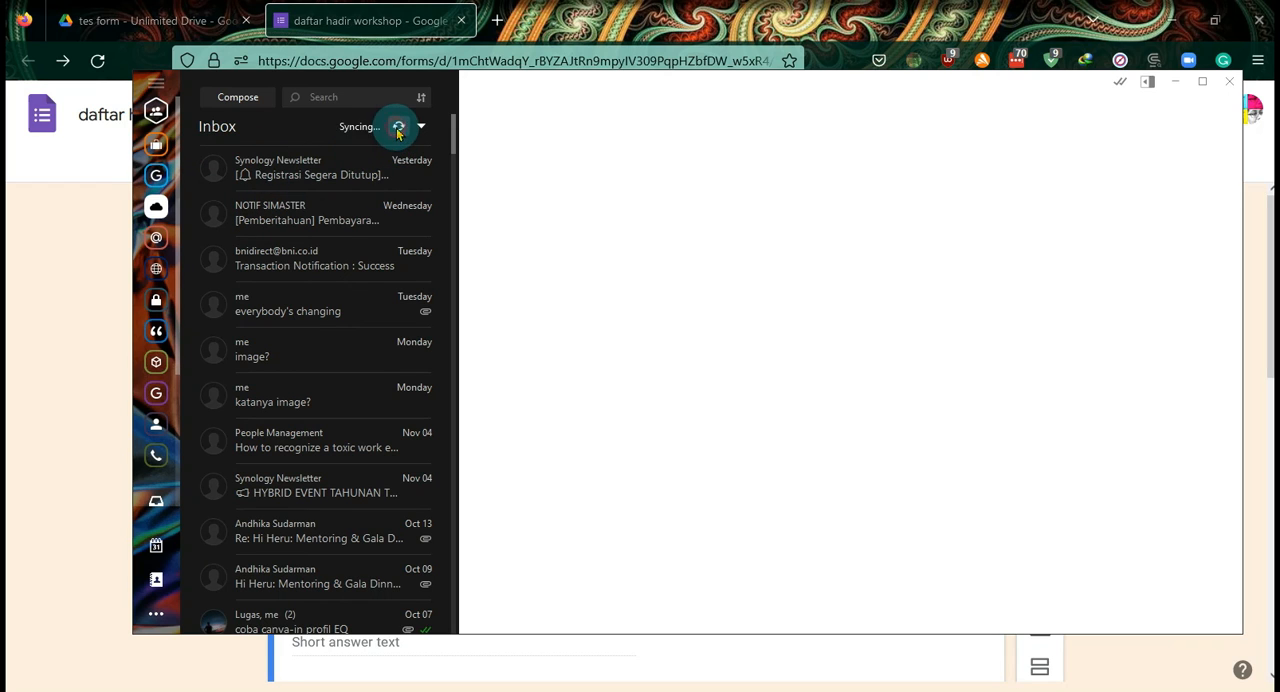
# - Open the form invitation from the cloud-icon account's Spam folder and display its remote images once
pyautogui.scroll(-3, 157, 258)
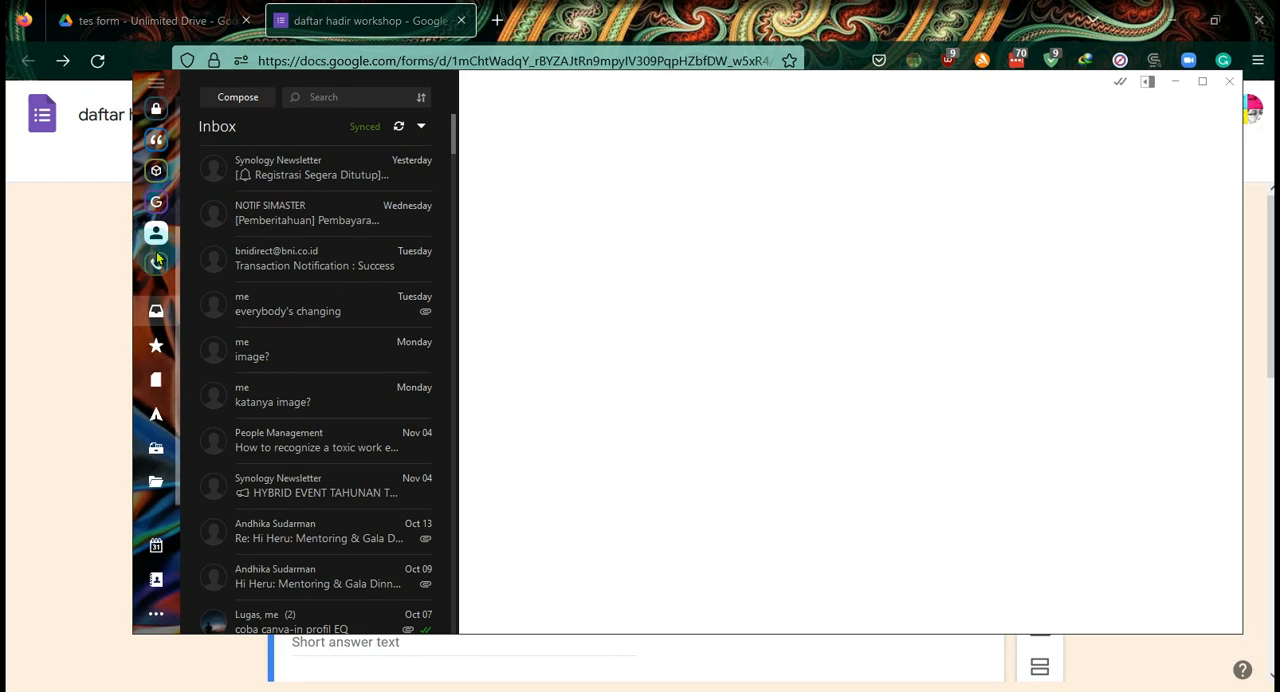
pyautogui.click(156, 482)
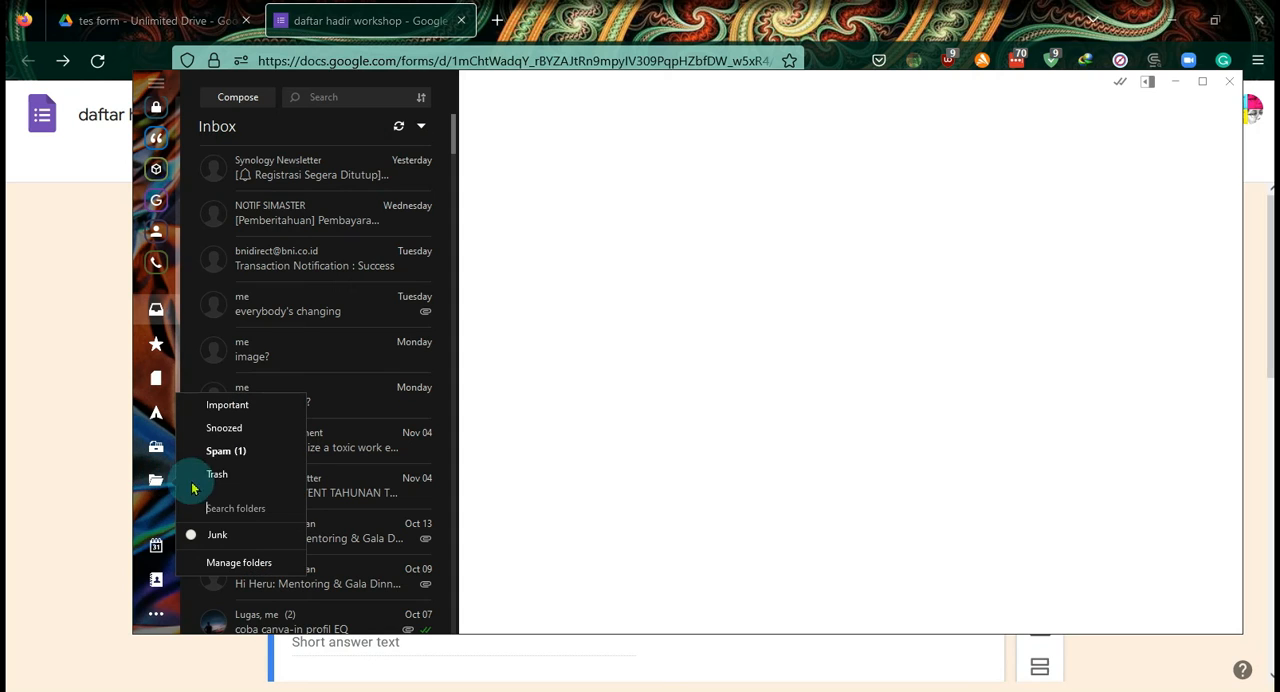
pyautogui.click(237, 450)
pyautogui.click(292, 178)
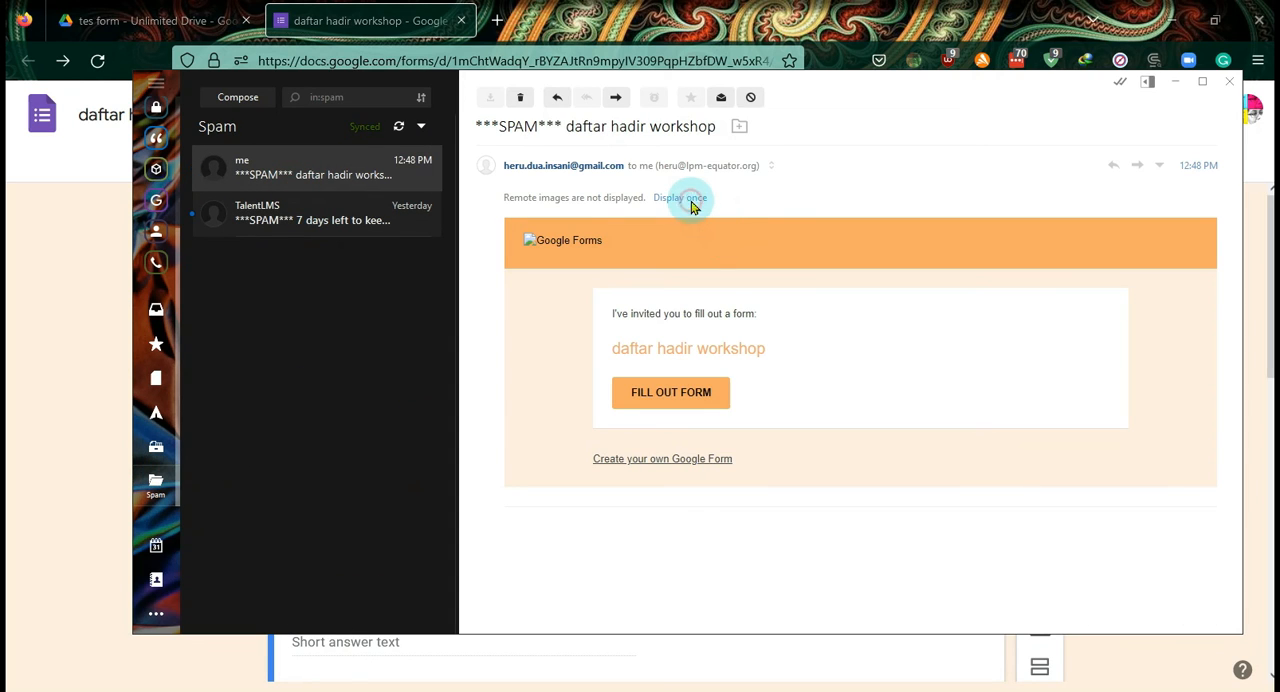
pyautogui.click(690, 199)
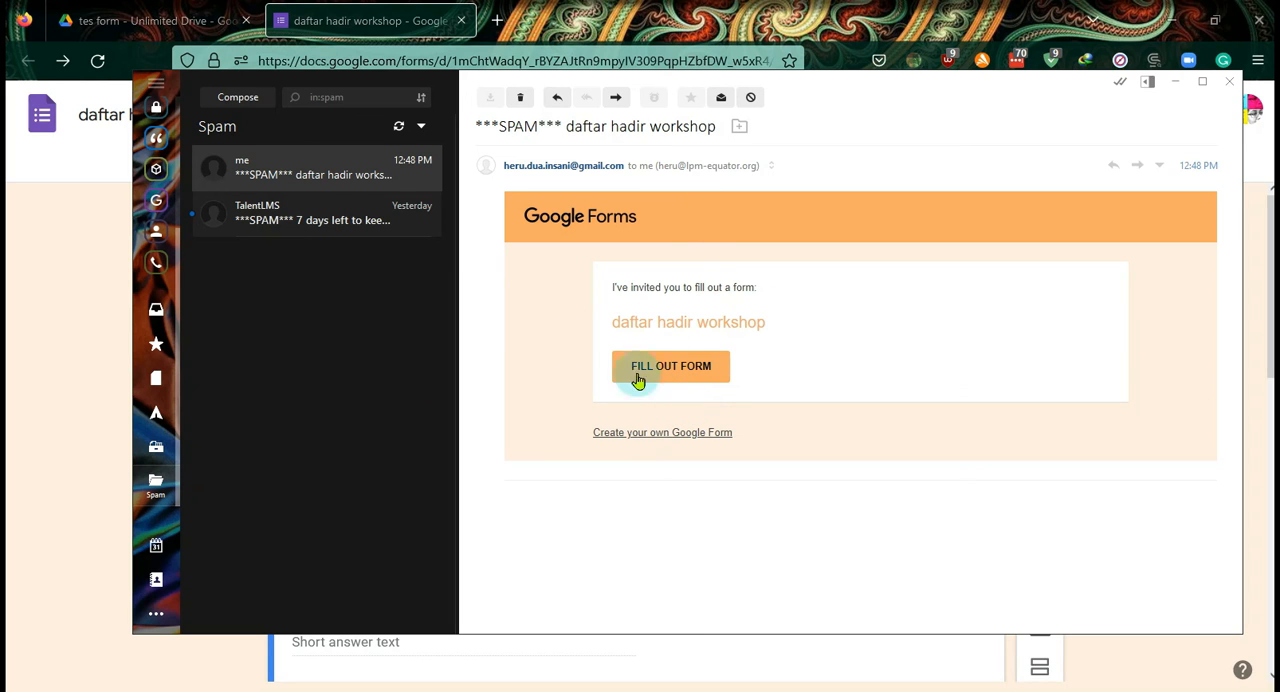
# - Mark the "daftar hadir workshop" invitation as not spam and reopen it from the cloud-icon account's inbox
pyautogui.rightClick(310, 177)
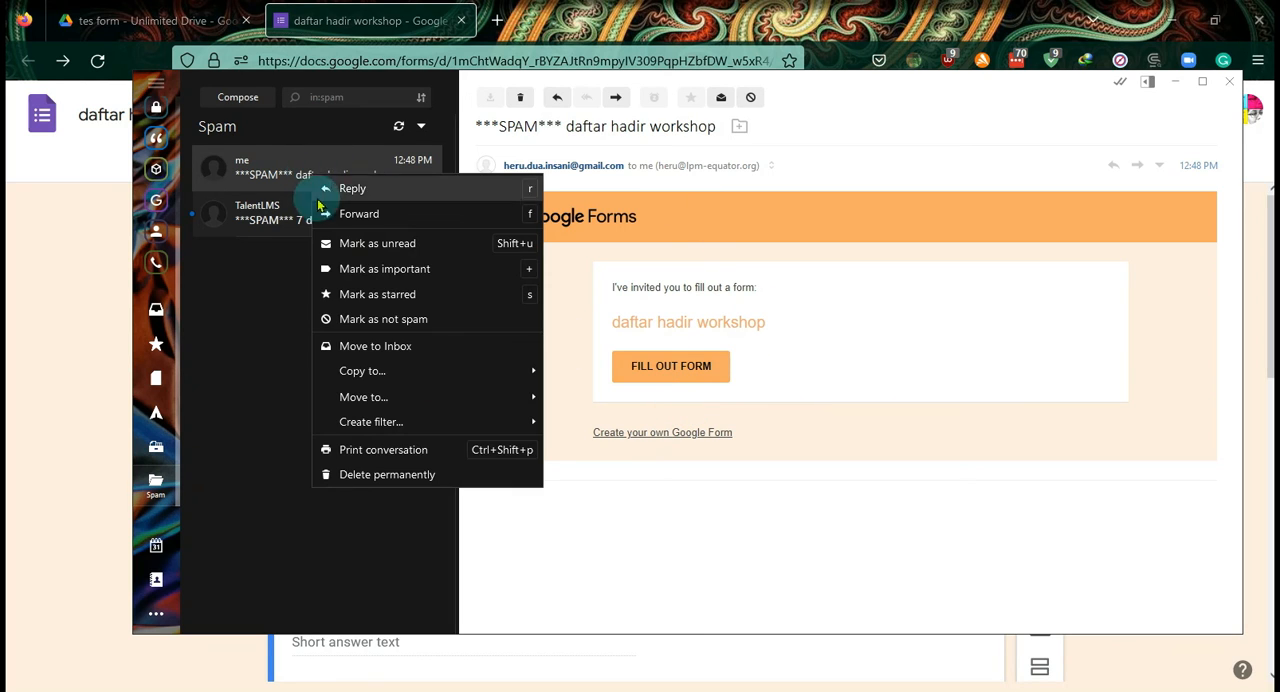
pyautogui.click(383, 322)
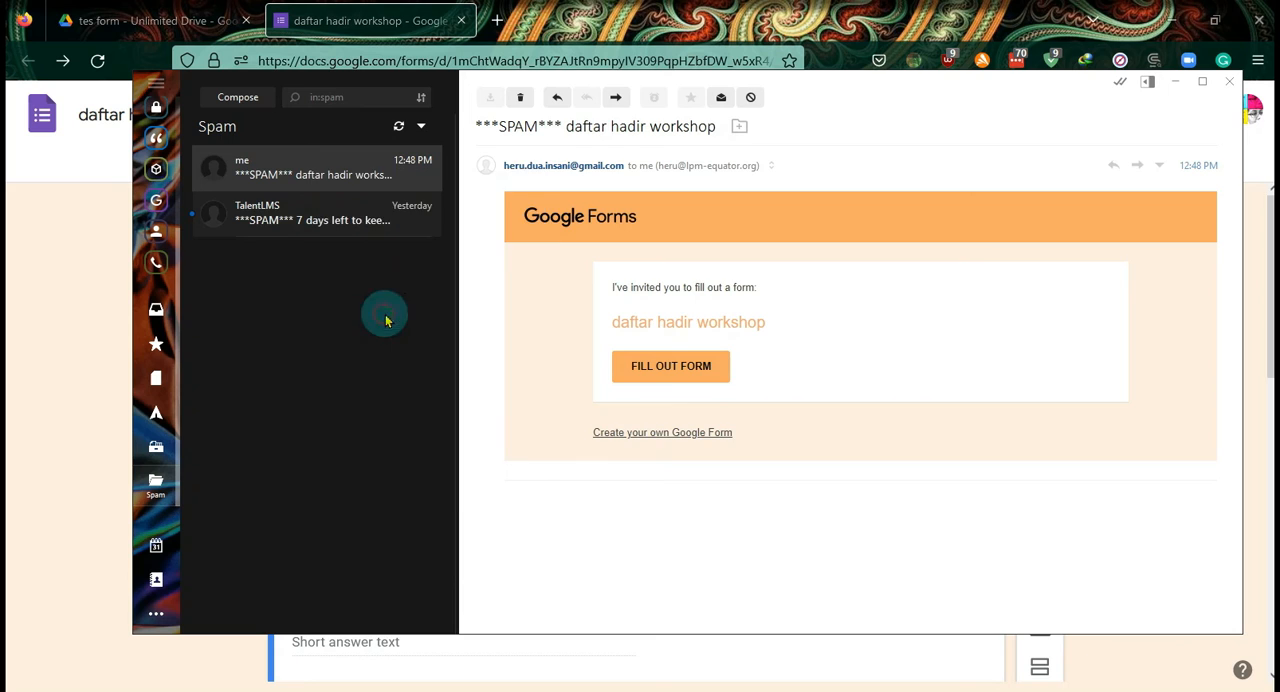
pyautogui.scroll(2, 158, 198)
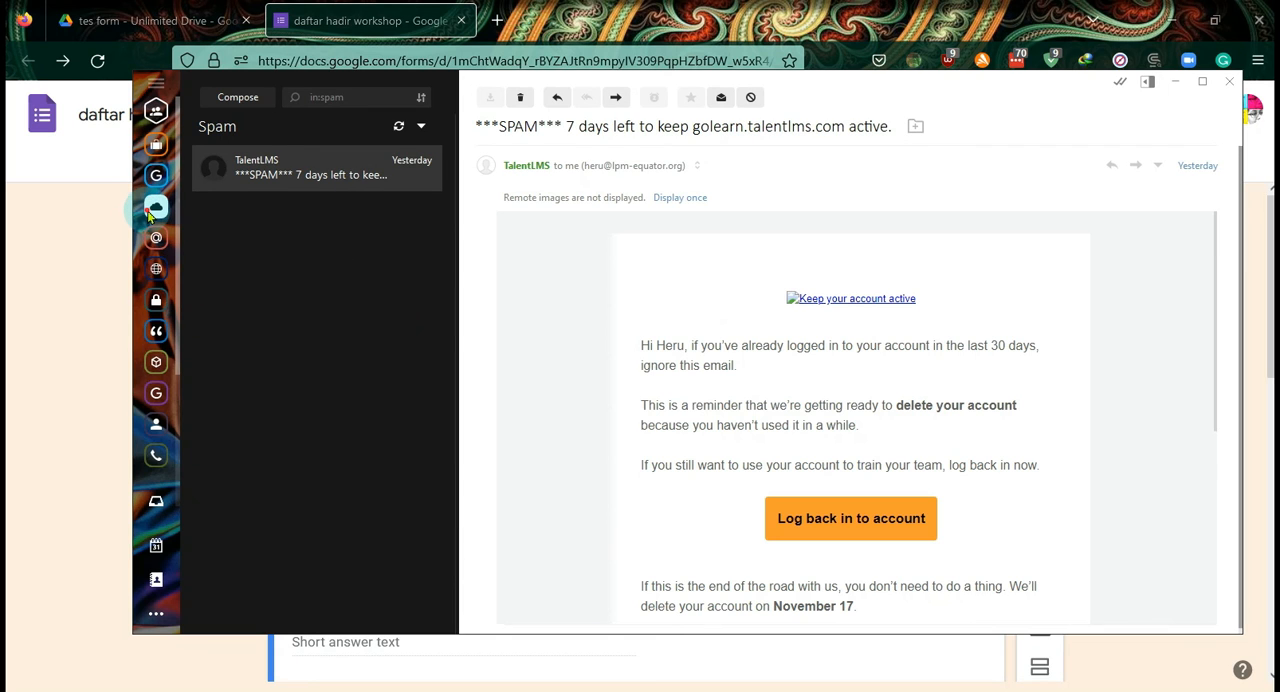
pyautogui.click(155, 207)
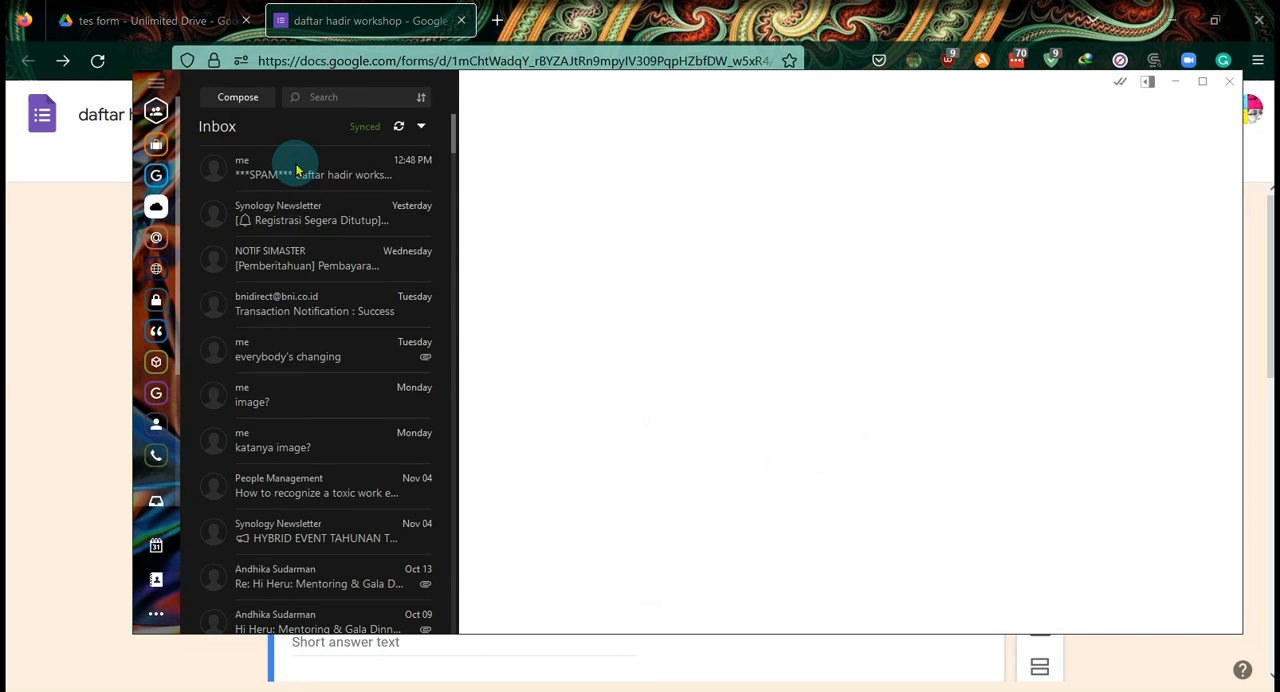
pyautogui.click(300, 170)
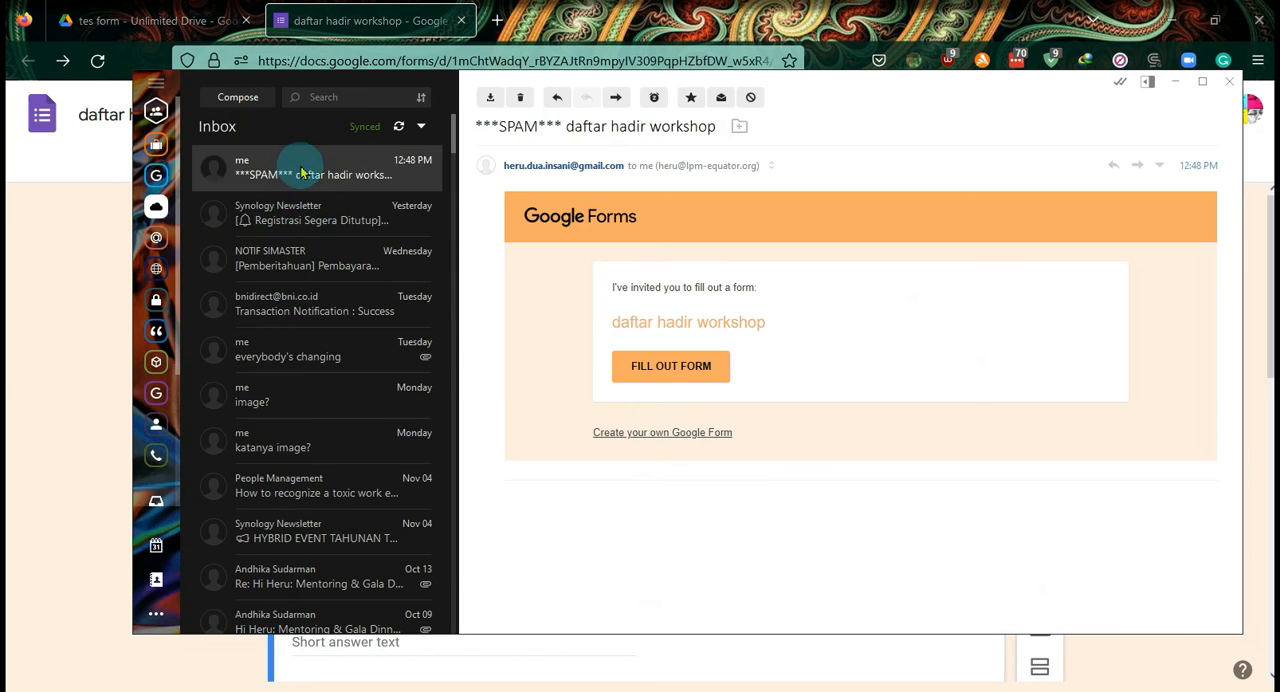
# - Open the form in the browser from the invitation's fill-out link and copy its full web address
pyautogui.click(697, 368)
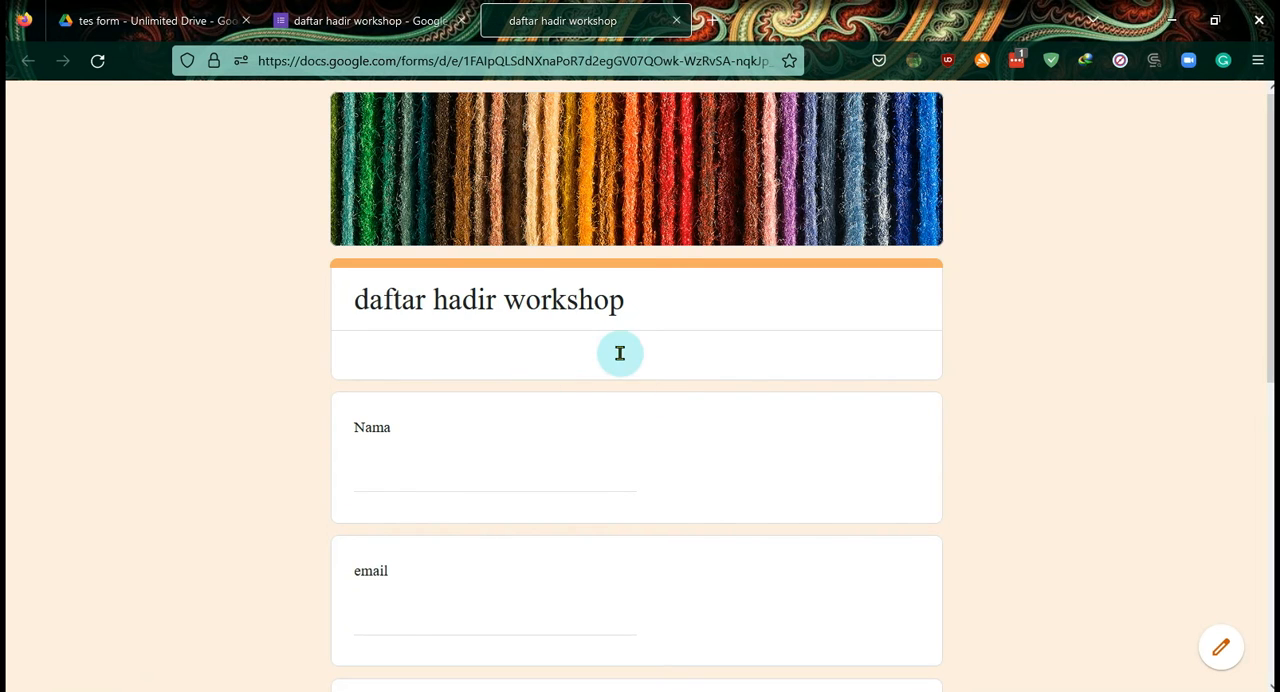
pyautogui.click(463, 60)
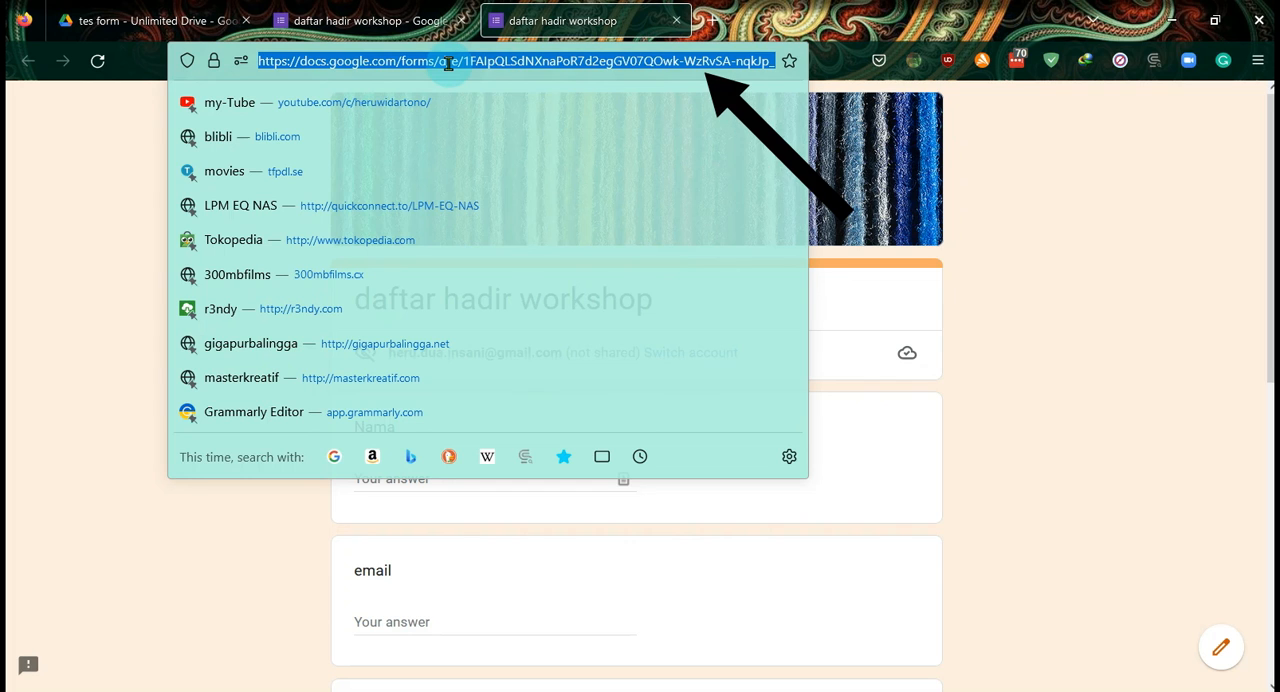
pyautogui.rightClick(450, 60)
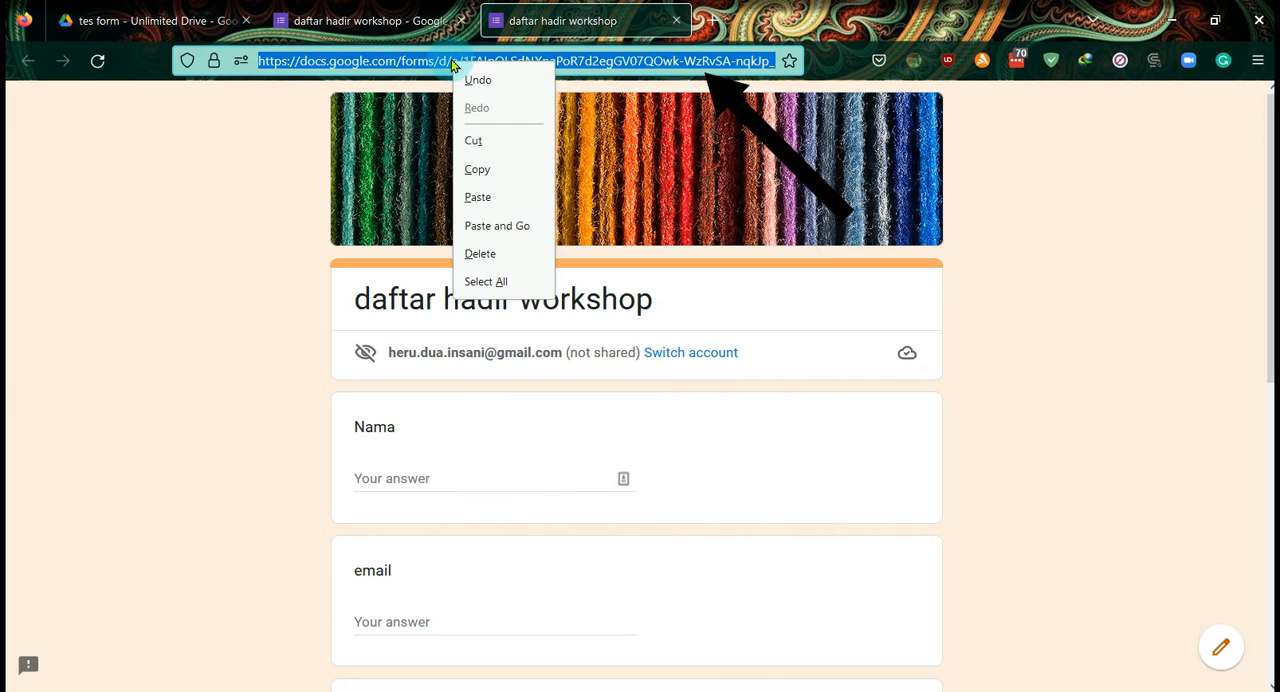
pyautogui.click(489, 170)
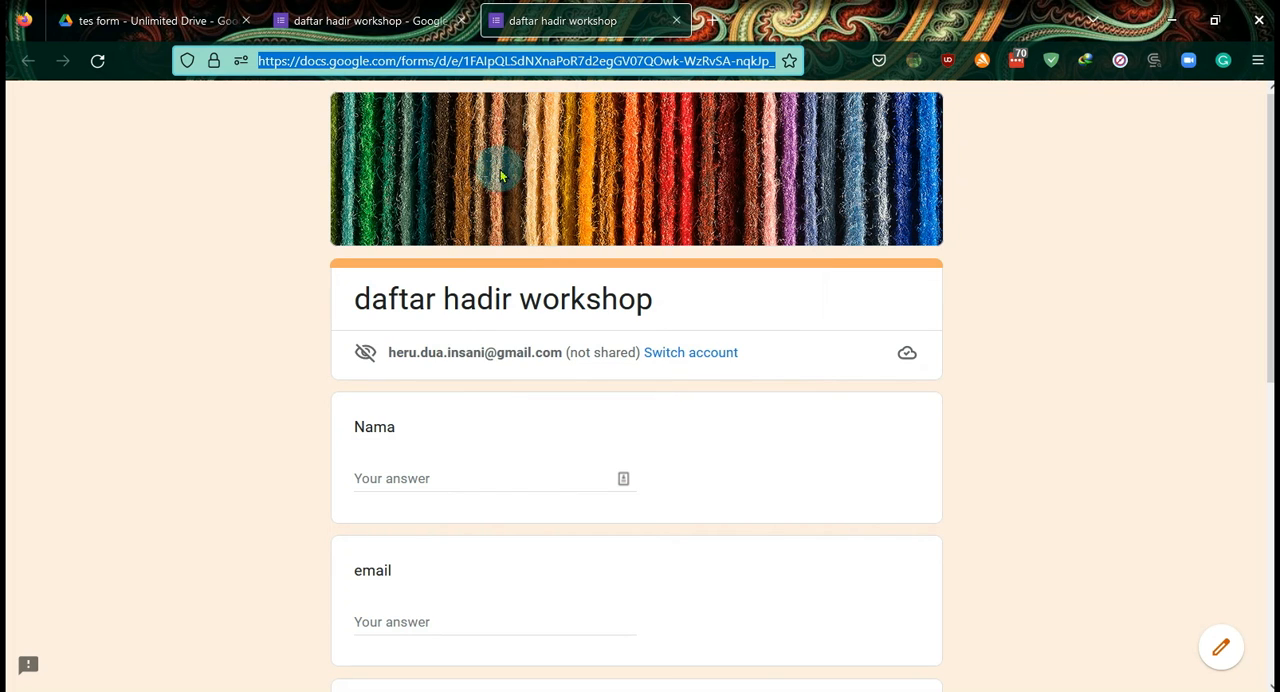
# - Open the s.id link shortener in a new tab and submit the login with the saved administrator email and password
pyautogui.click(712, 20)
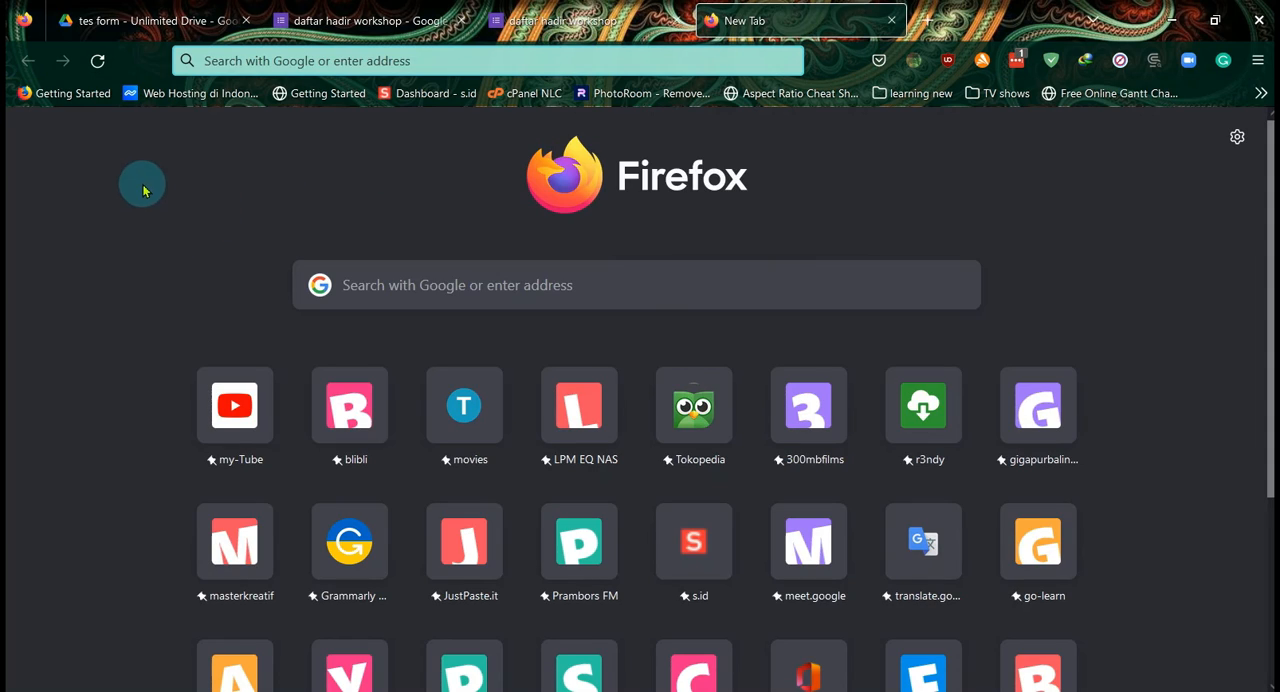
pyautogui.click(425, 95)
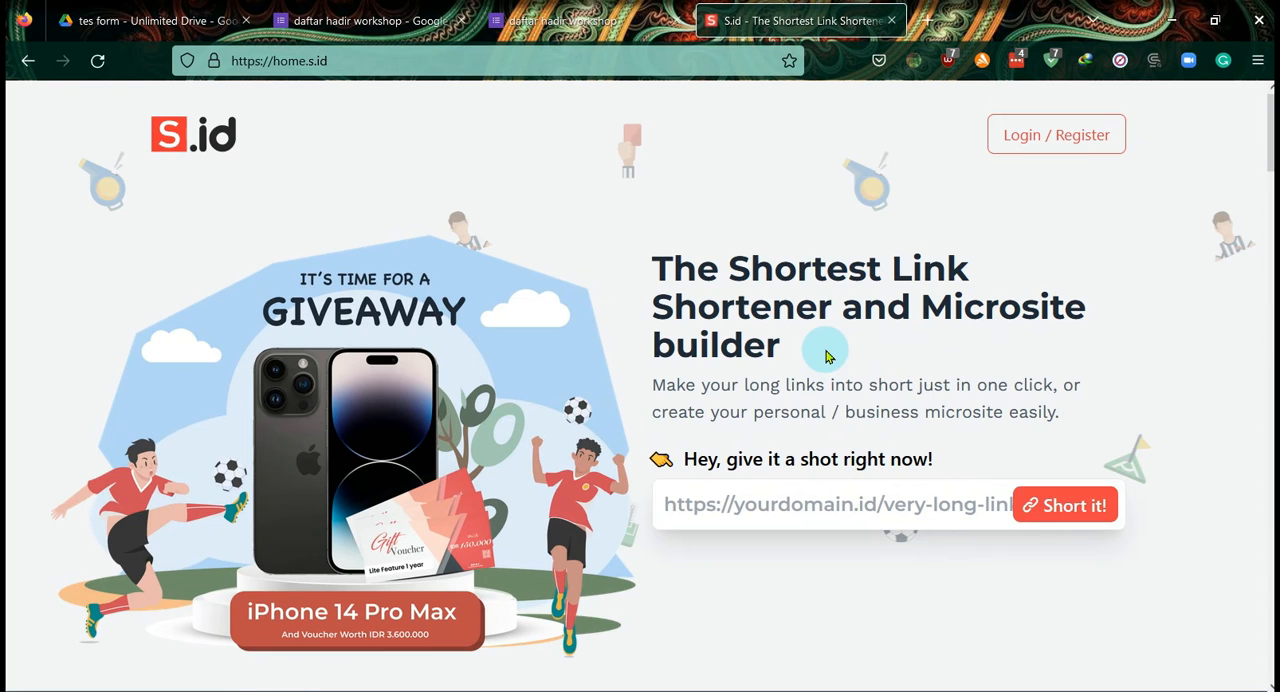
pyautogui.click(1050, 137)
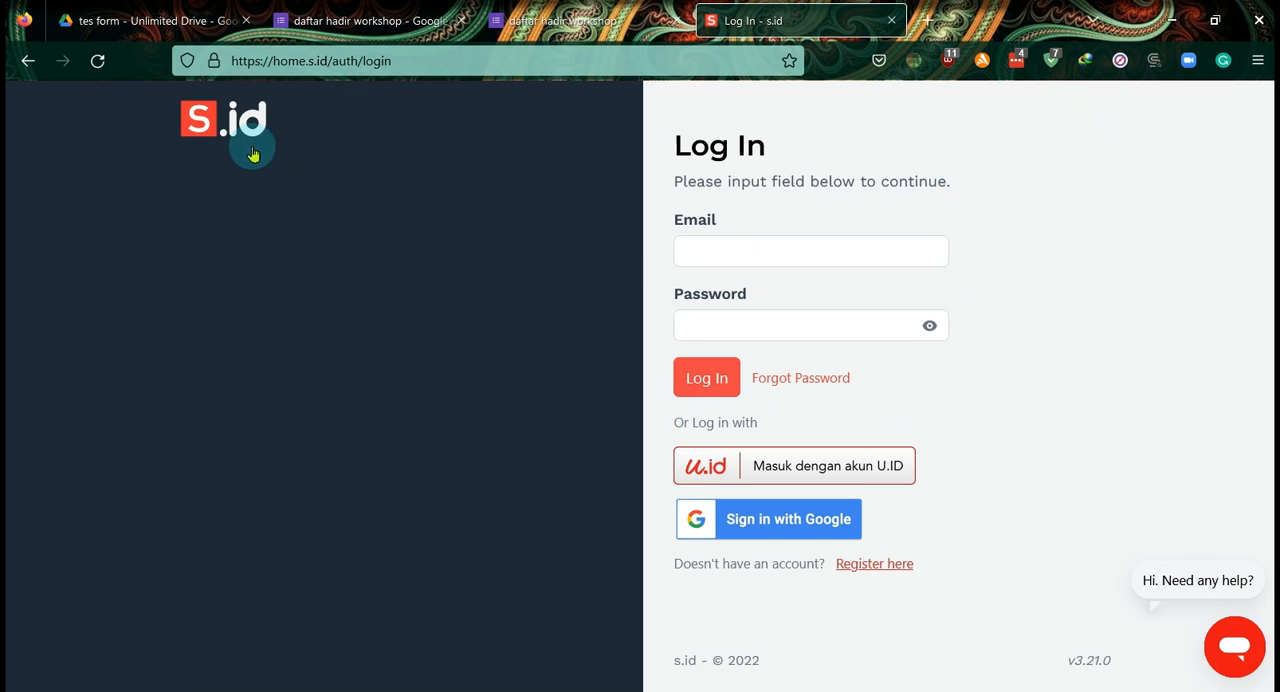
pyautogui.click(811, 255)
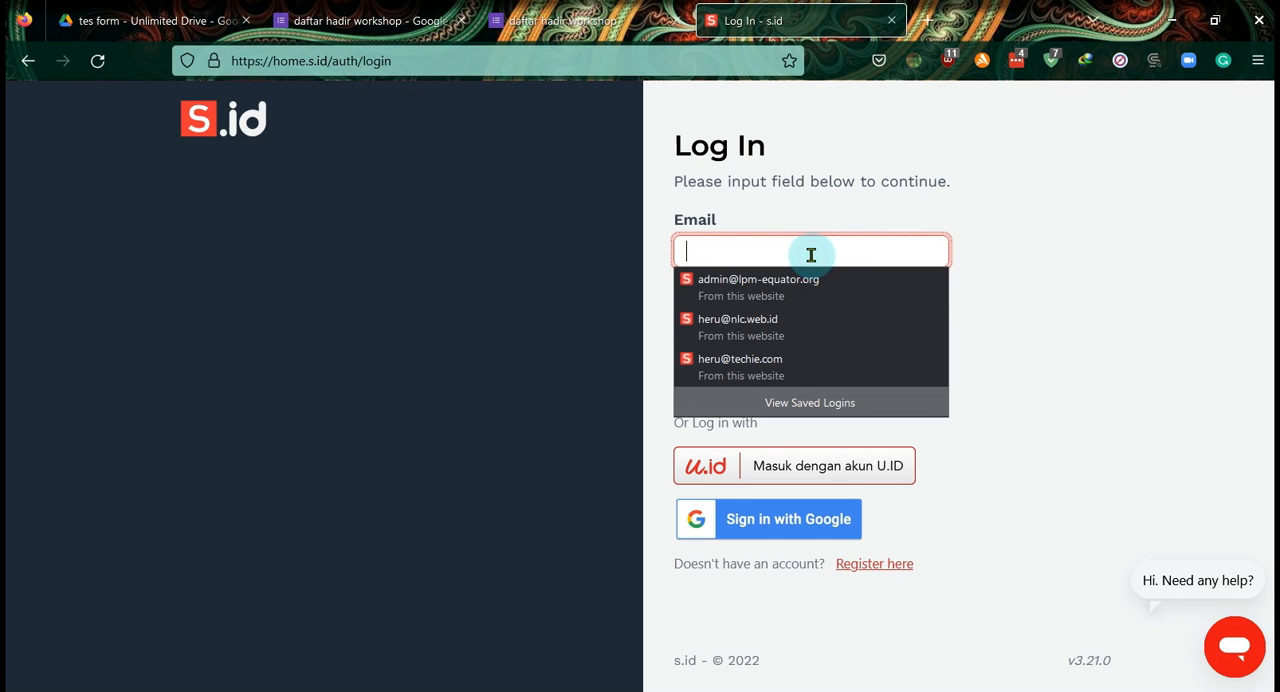
pyautogui.click(800, 289)
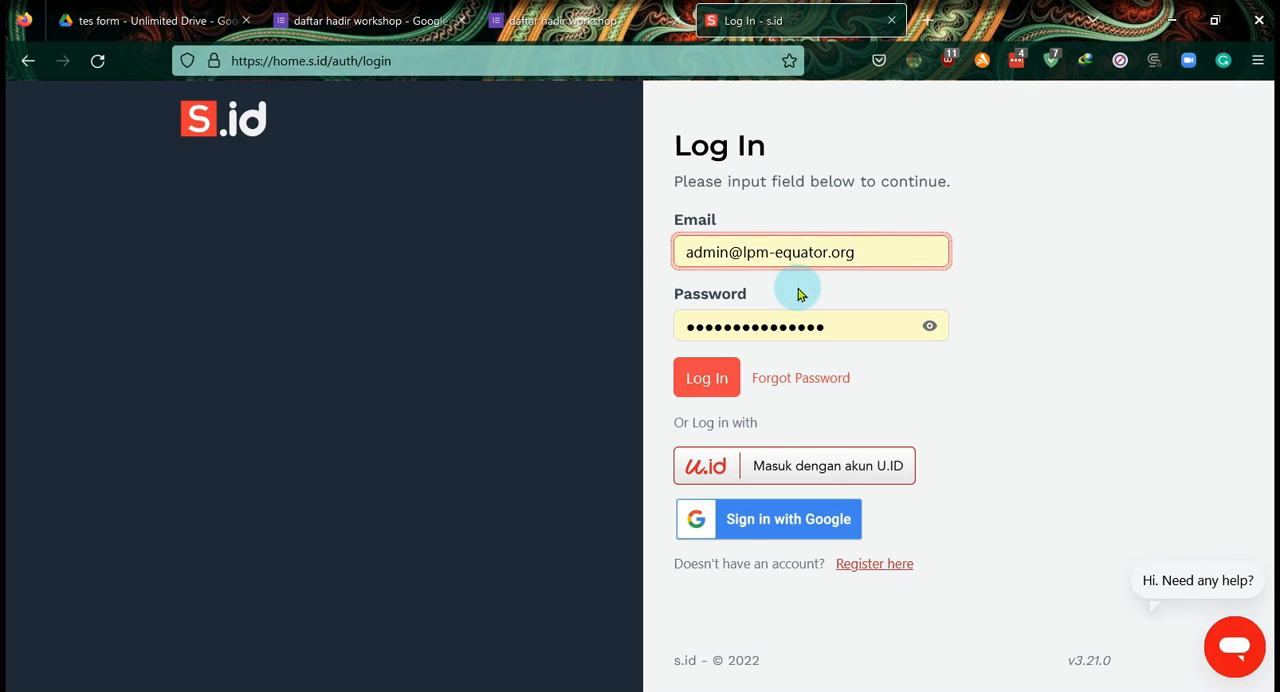
pyautogui.click(705, 387)
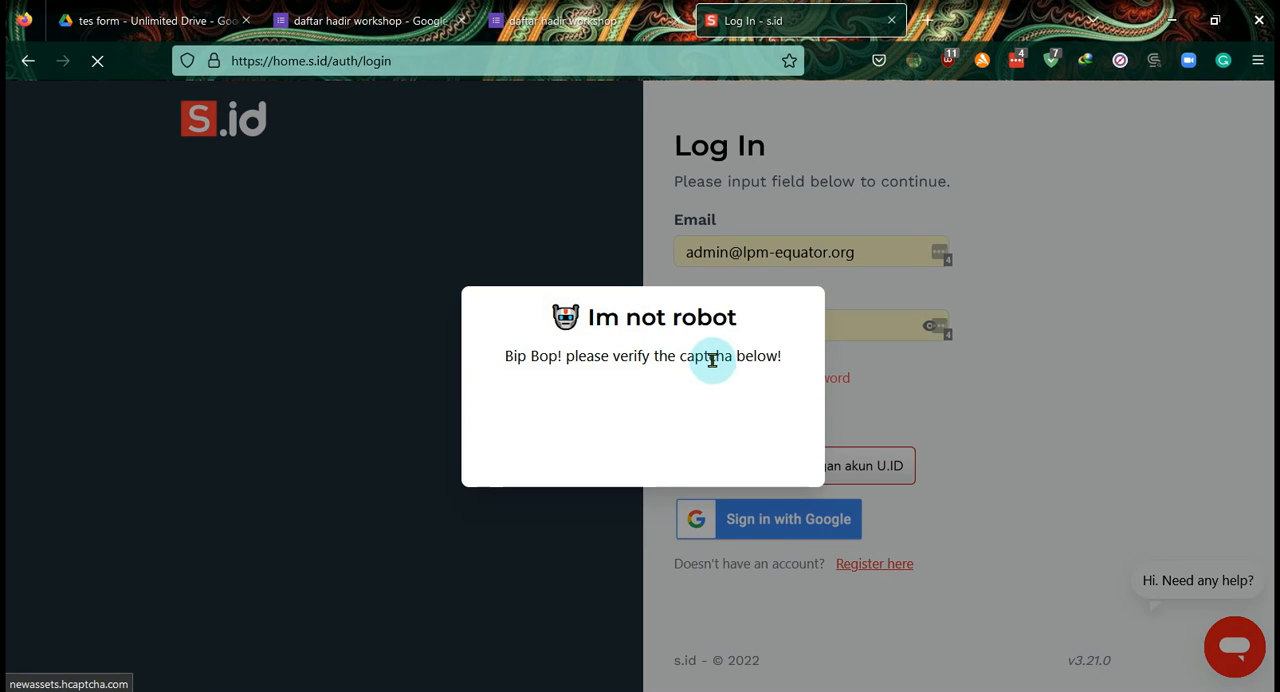
# - Pass the login captcha by selecting every image of an item worn on the head and verifying
pyautogui.click(528, 420)
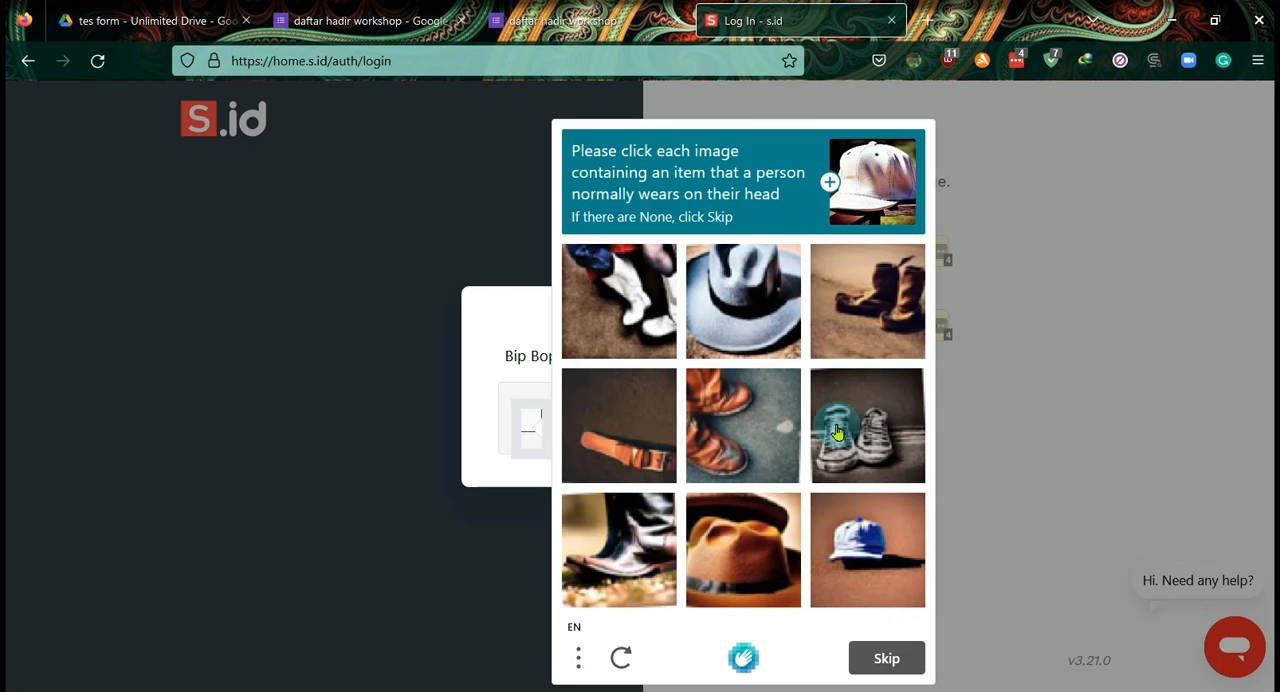
pyautogui.click(742, 305)
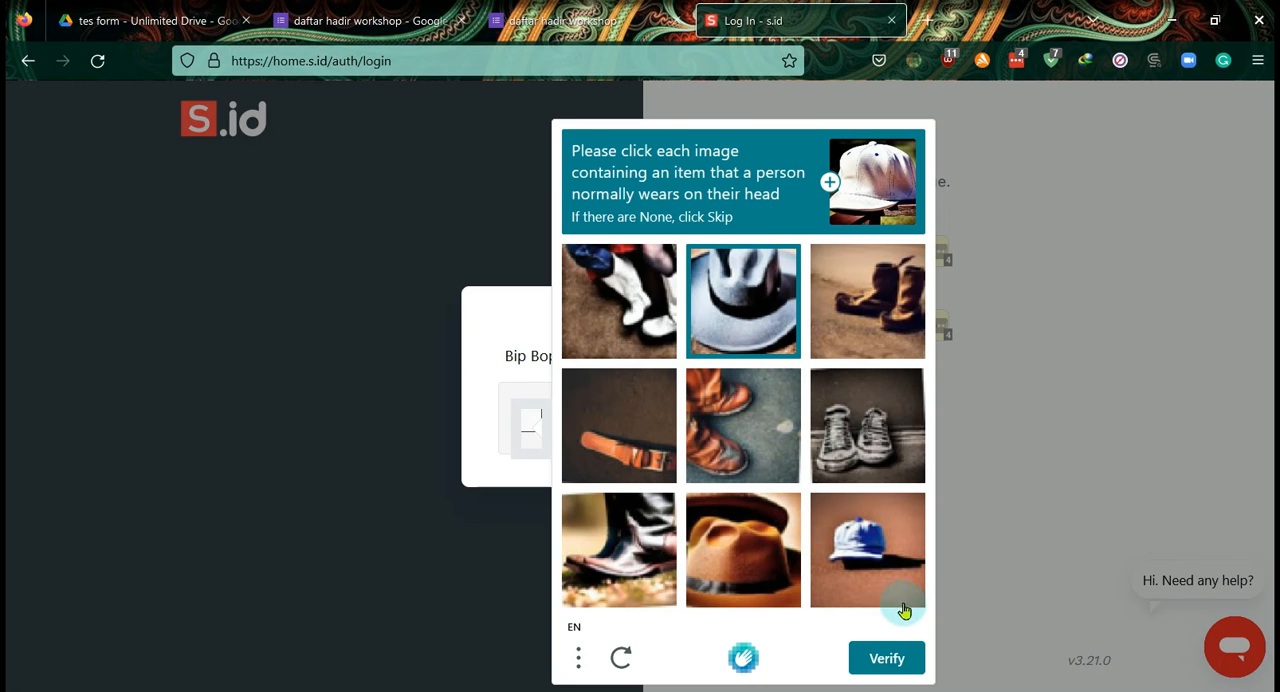
pyautogui.click(750, 555)
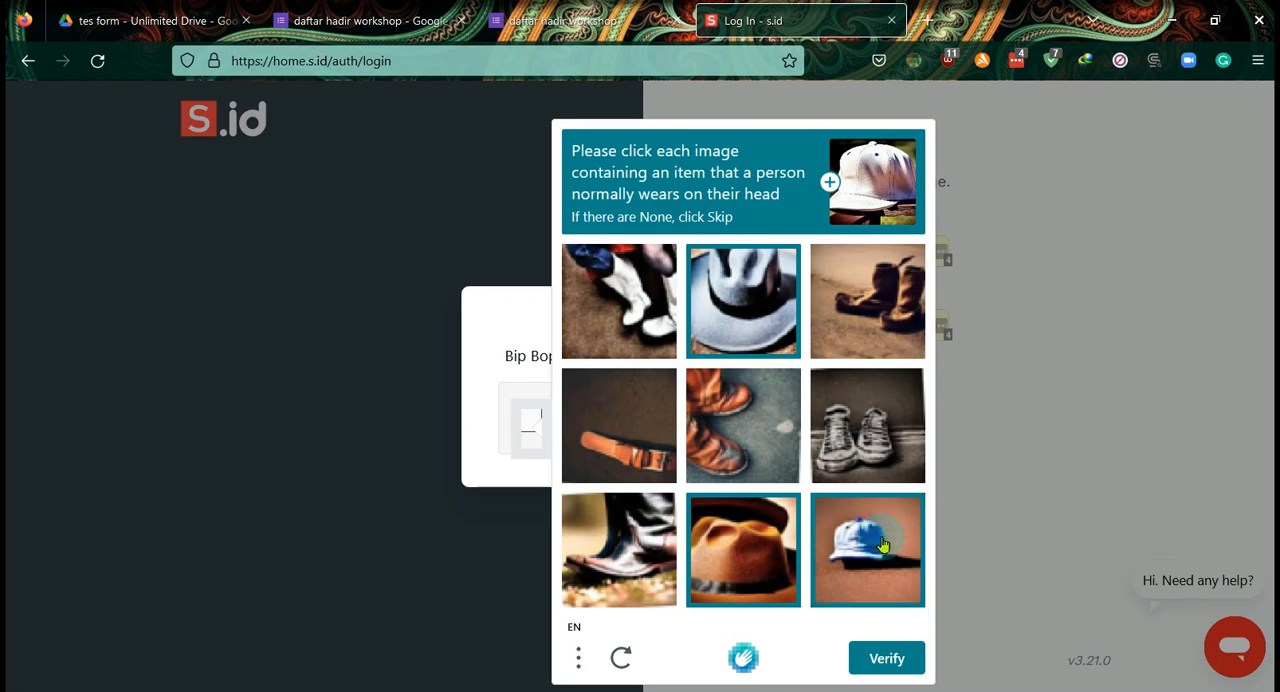
pyautogui.click(876, 657)
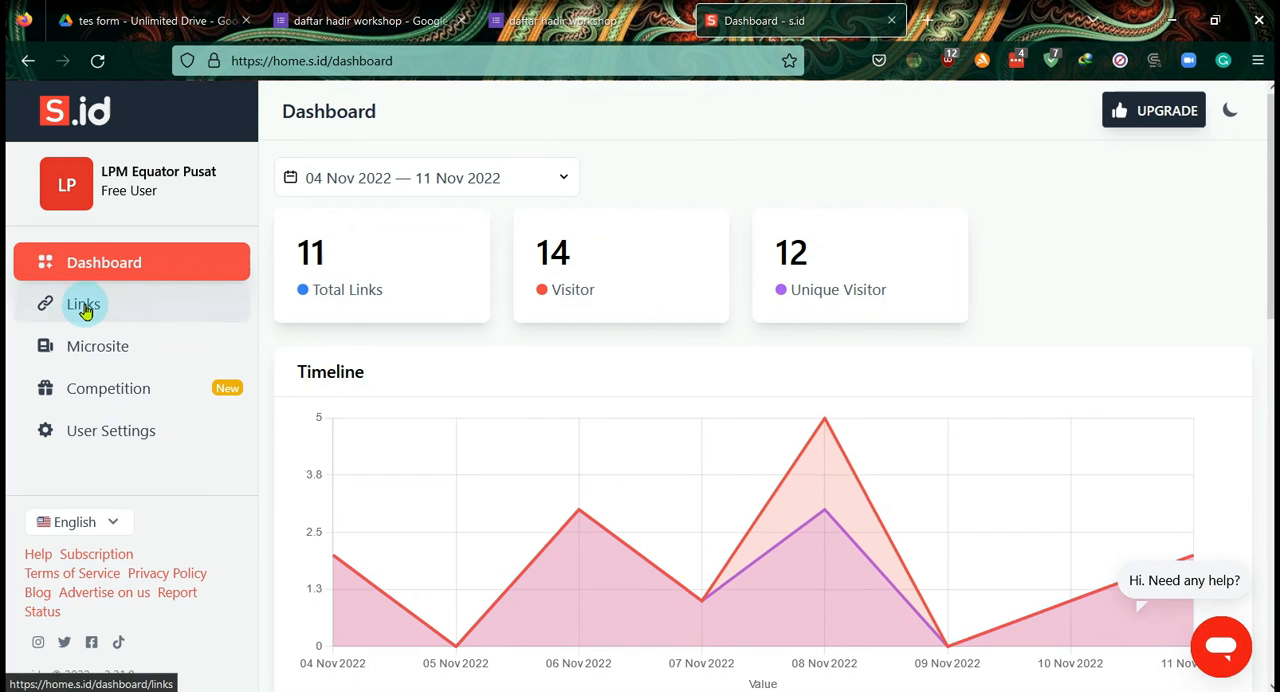
# - Shorten the copied form address among the s.id links, copy the resulting short link, and close its dialog
pyautogui.click(85, 311)
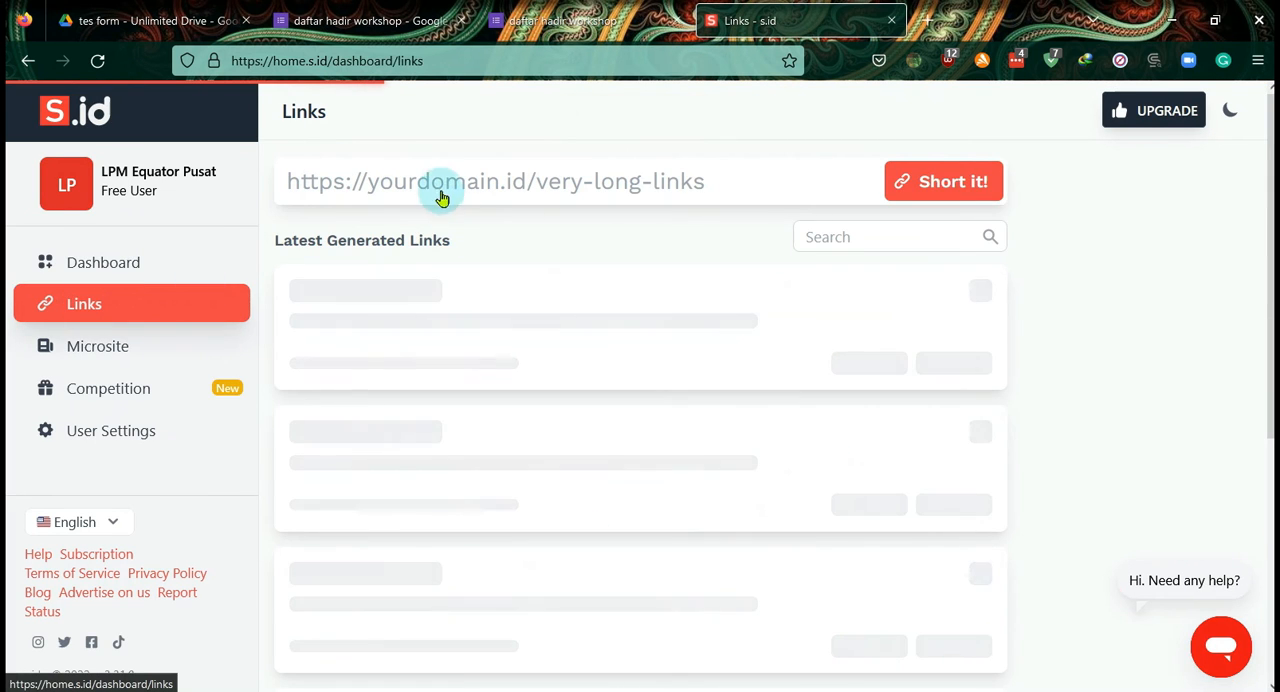
pyautogui.click(371, 181)
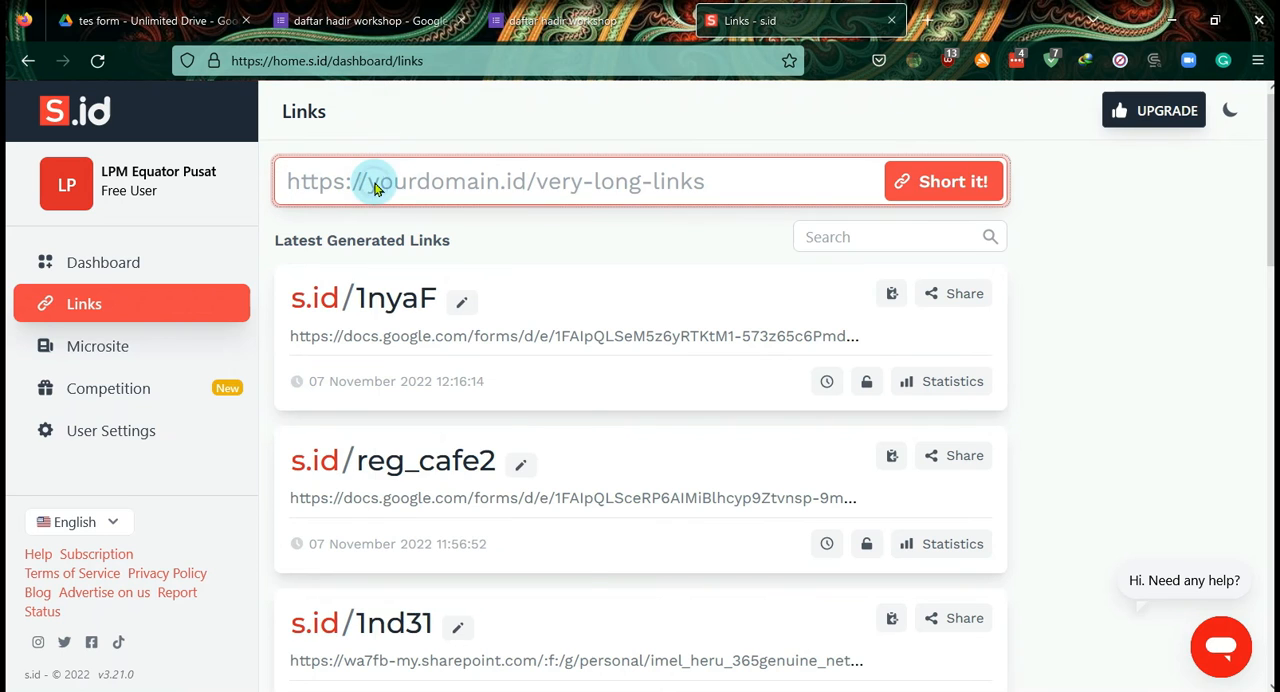
pyautogui.rightClick(374, 182)
pyautogui.click(454, 323)
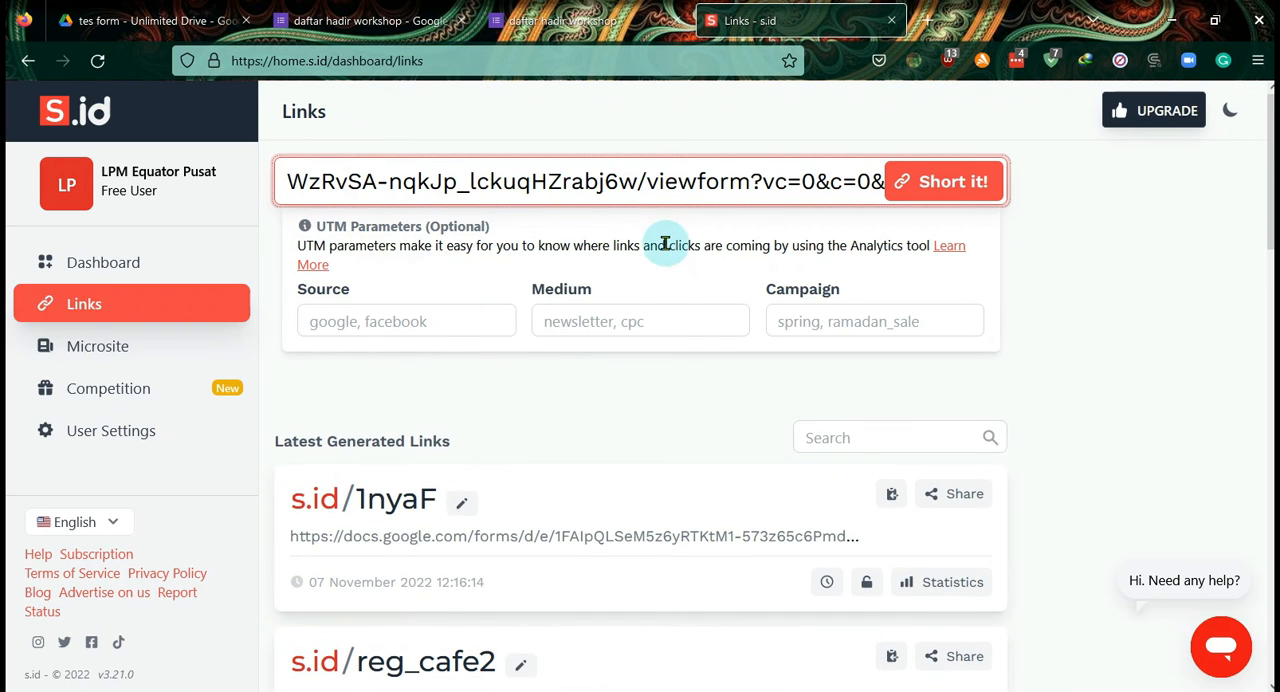
pyautogui.click(952, 198)
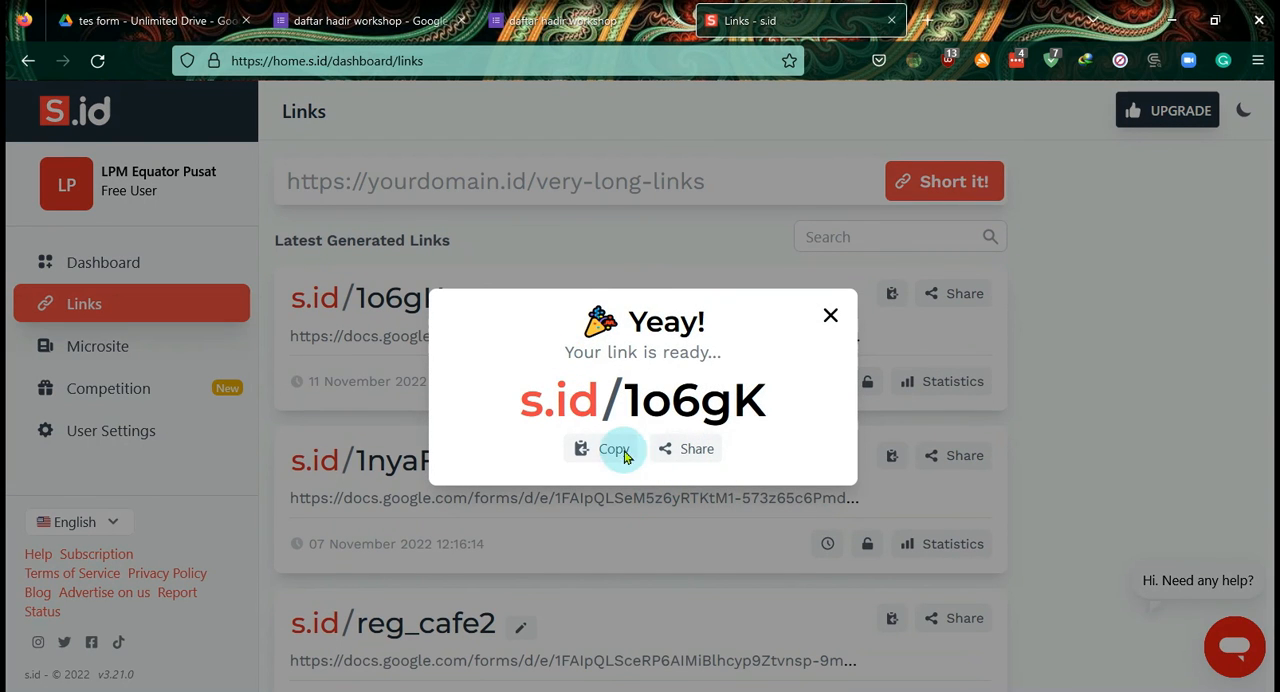
pyautogui.click(614, 450)
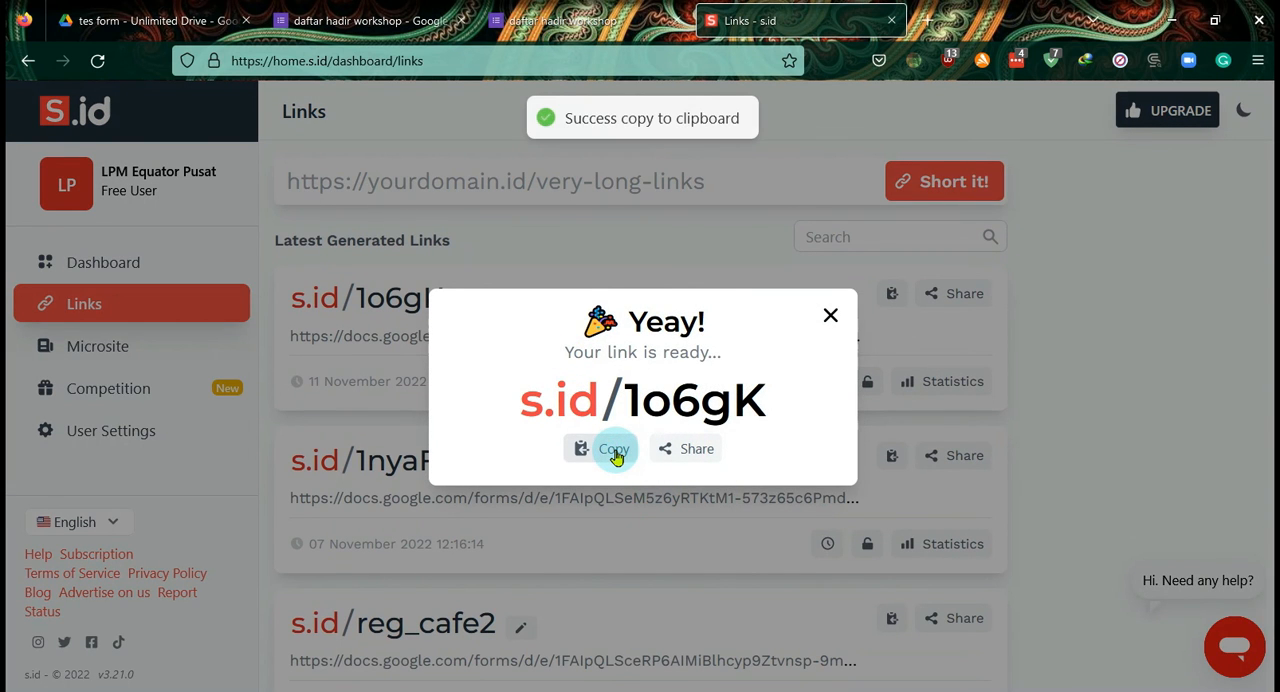
pyautogui.click(832, 320)
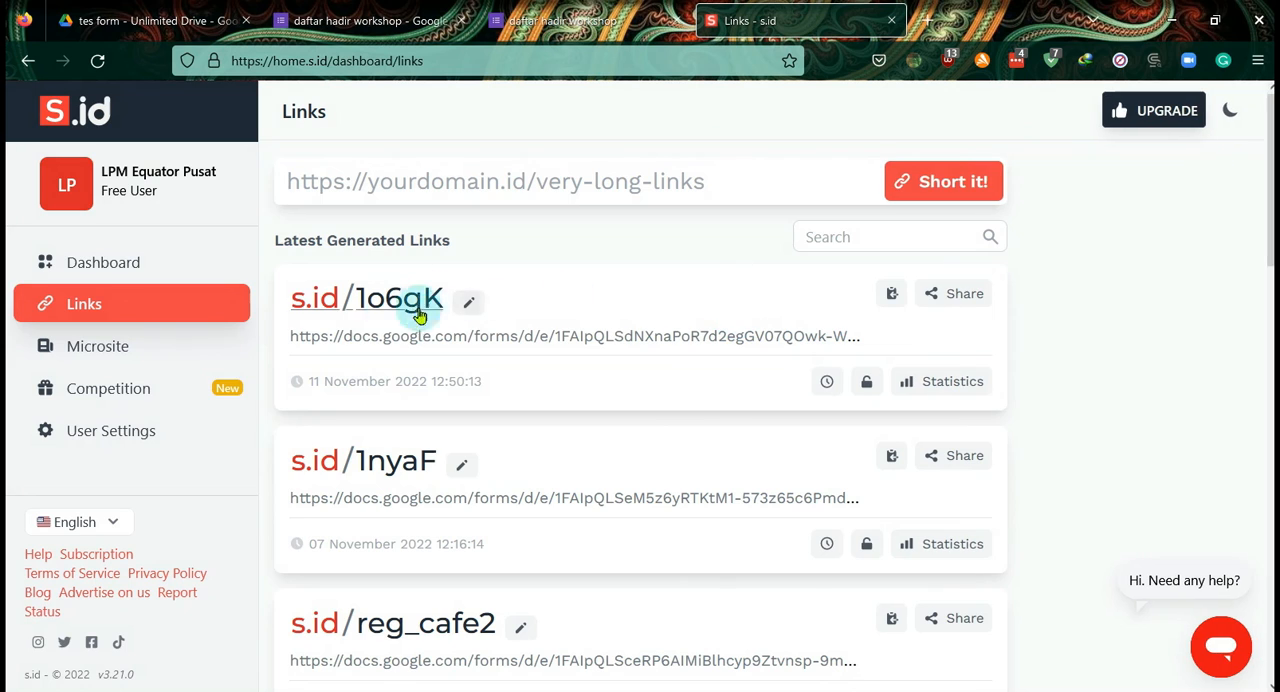
# - Try the custom ending "registrasi_workshop" for the newest short link, trim it back to "registrasi", and discard the edit
pyautogui.click(468, 301)
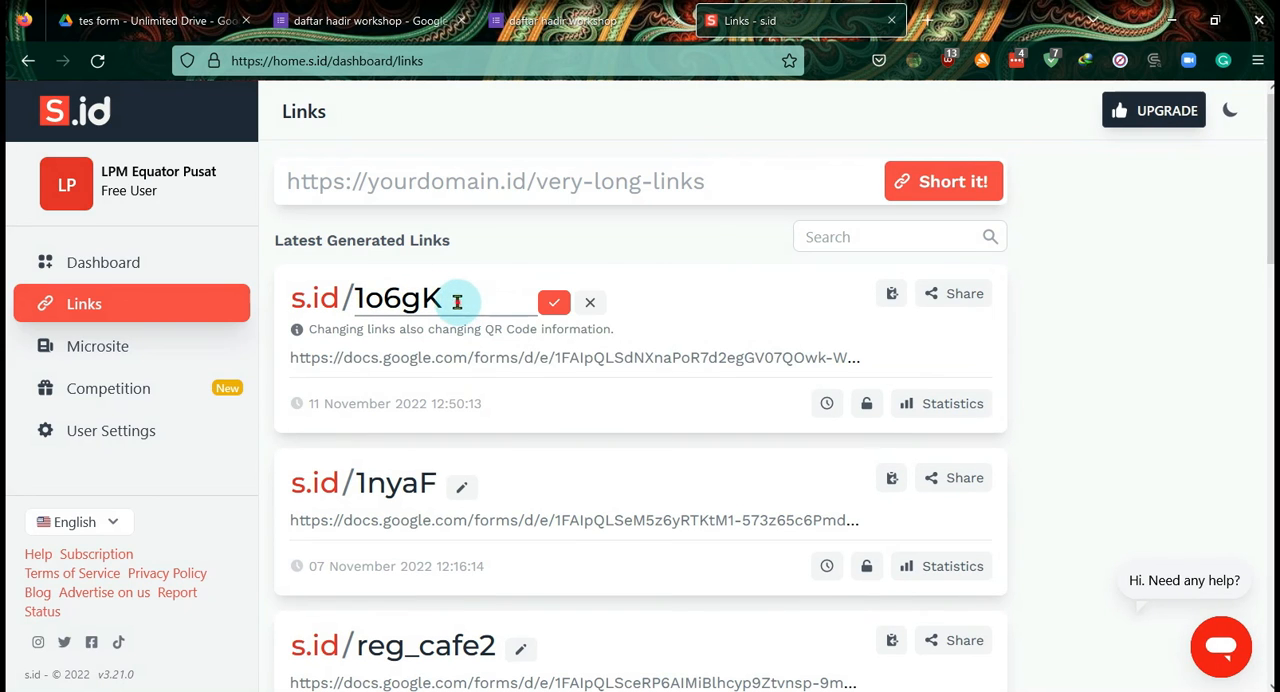
pyautogui.click(457, 302)
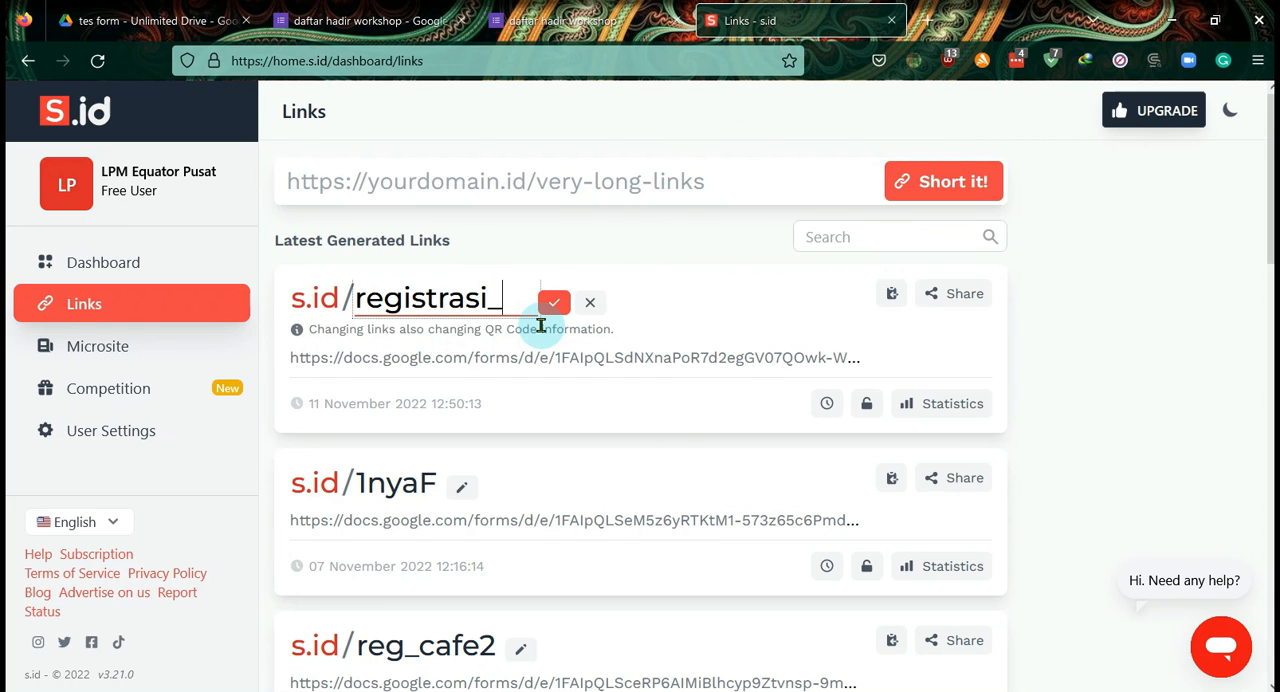
pyautogui.write('ork')
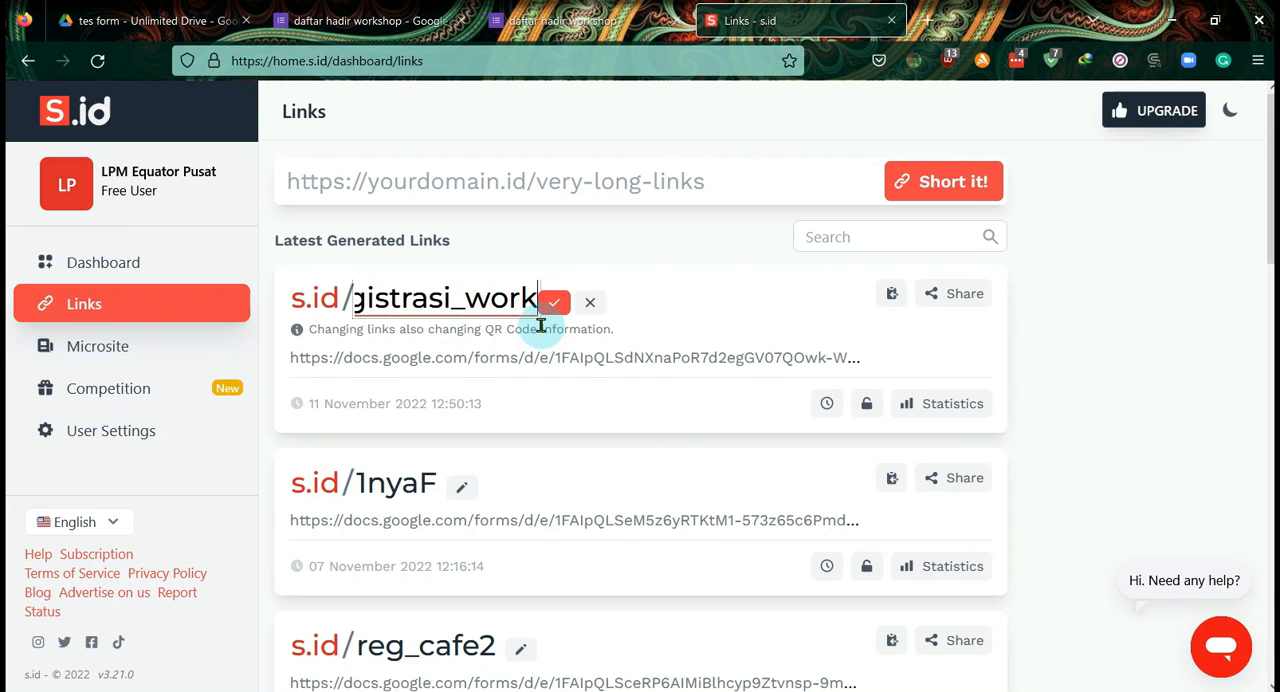
pyautogui.write('shop')
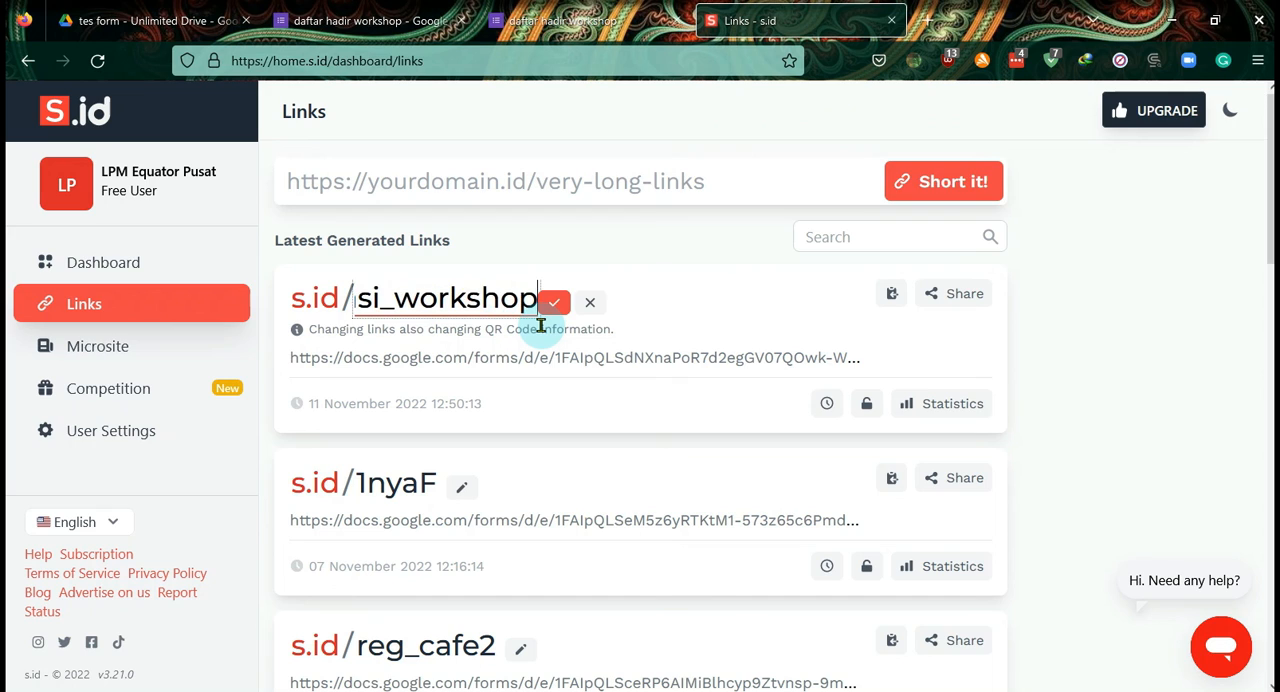
pyautogui.press('BackSpace')
pyautogui.press('BackSpace')
pyautogui.press('BackSpace')
pyautogui.press('BackSpace')
pyautogui.press('BackSpace')
pyautogui.press('BackSpace')
pyautogui.press('BackSpace')
pyautogui.press('BackSpace')
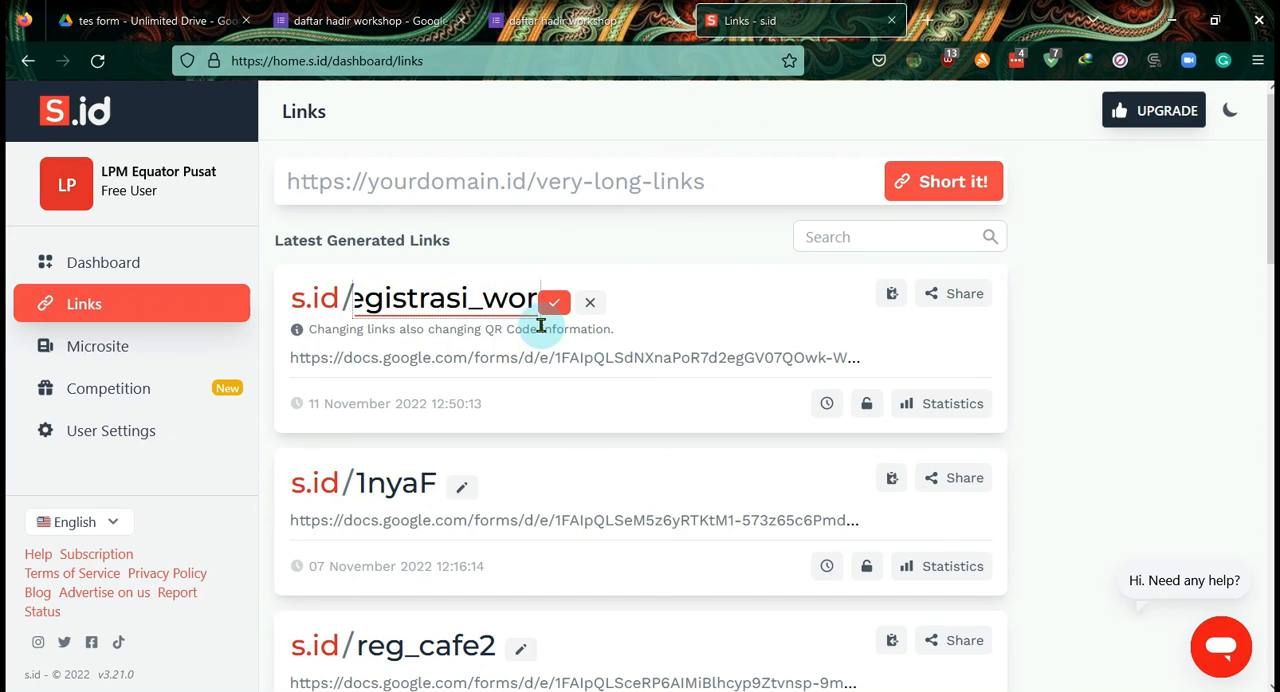
pyautogui.click(590, 302)
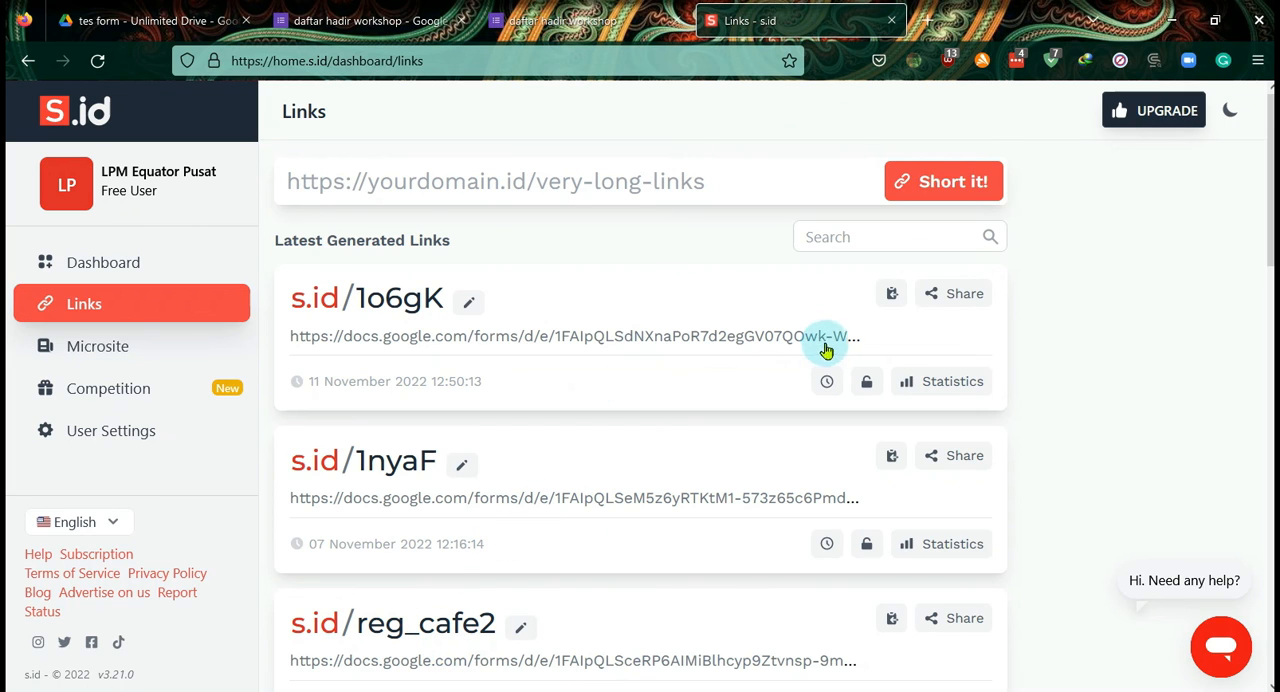
# - Copy the newest s.id short link and load it in a private Firefox window, closing the open mail window on the way
pyautogui.click(946, 294)
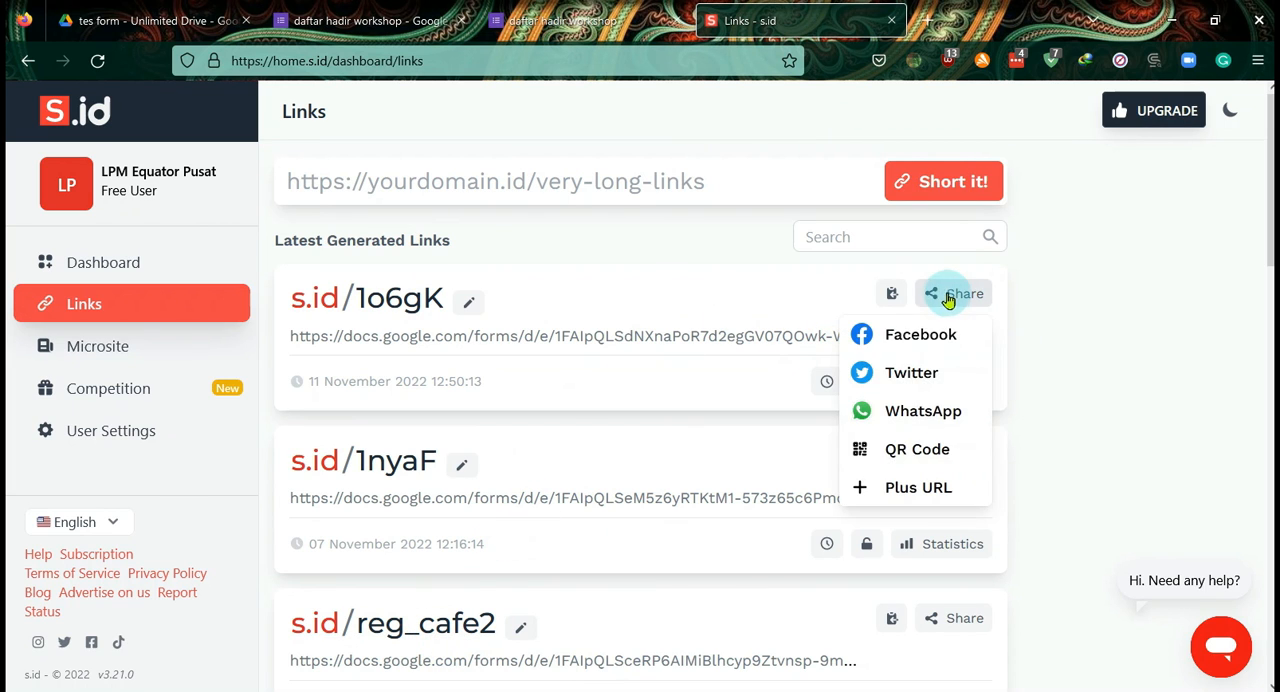
pyautogui.click(892, 296)
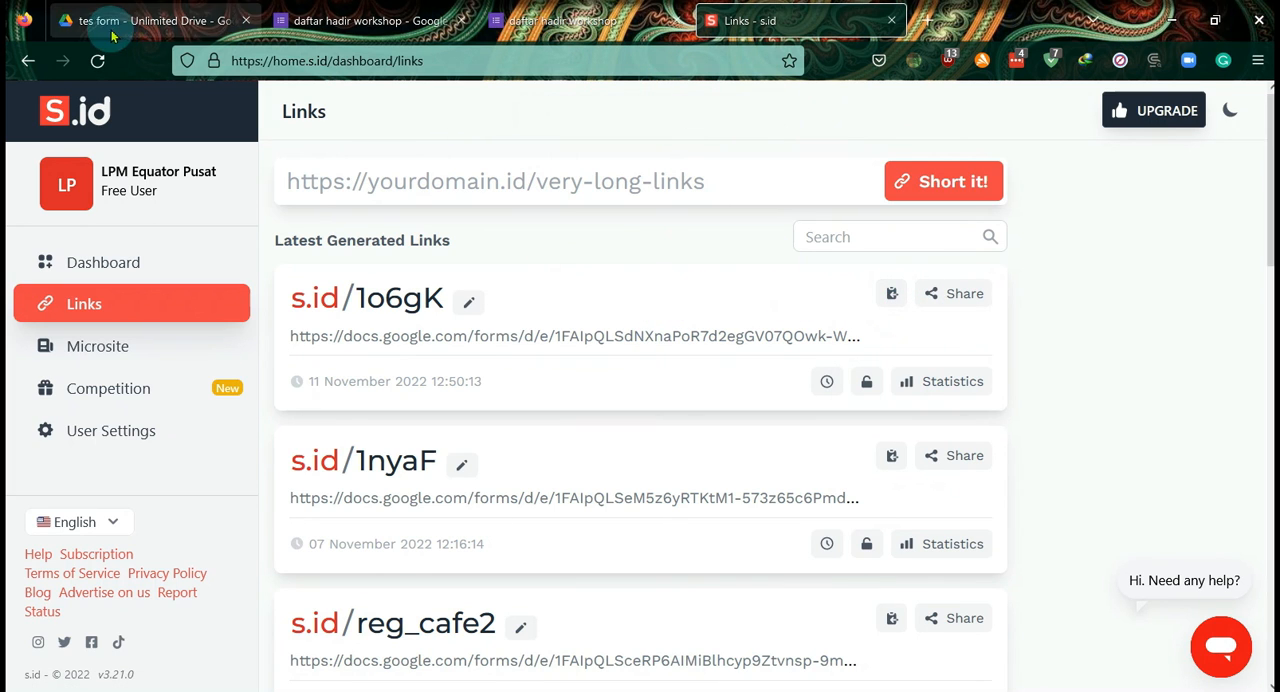
pyautogui.hotkey('alt', 'Tab')
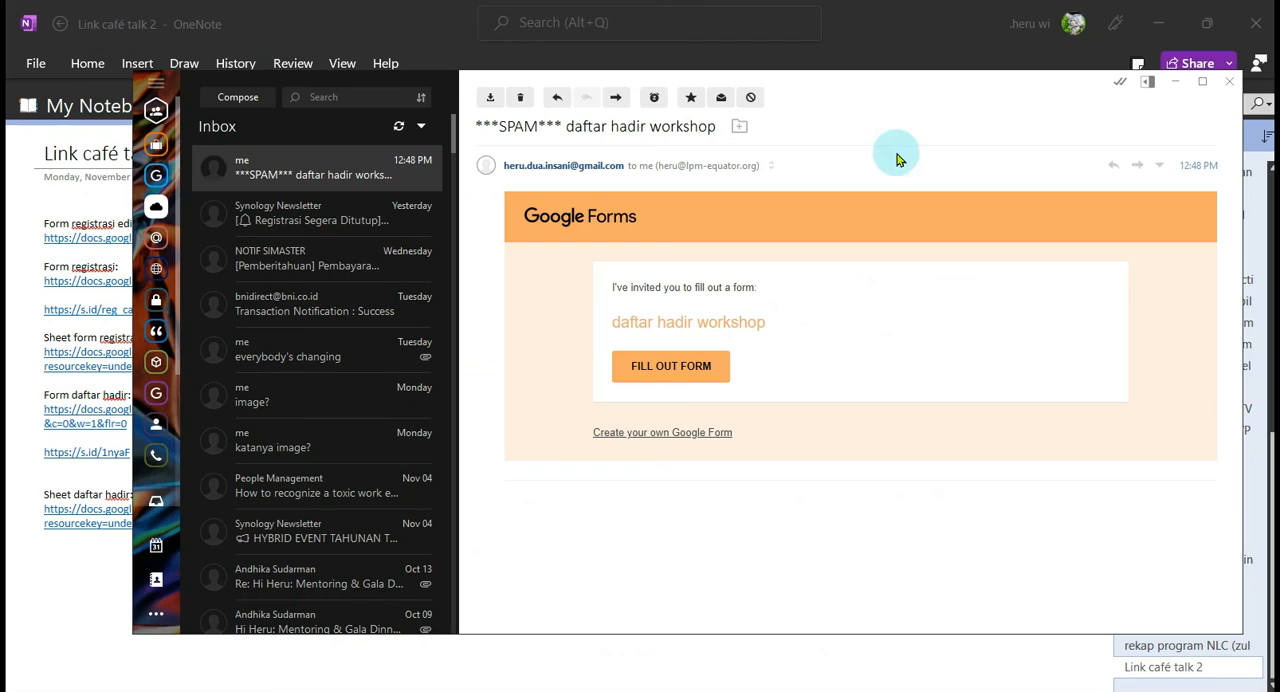
pyautogui.click(1232, 86)
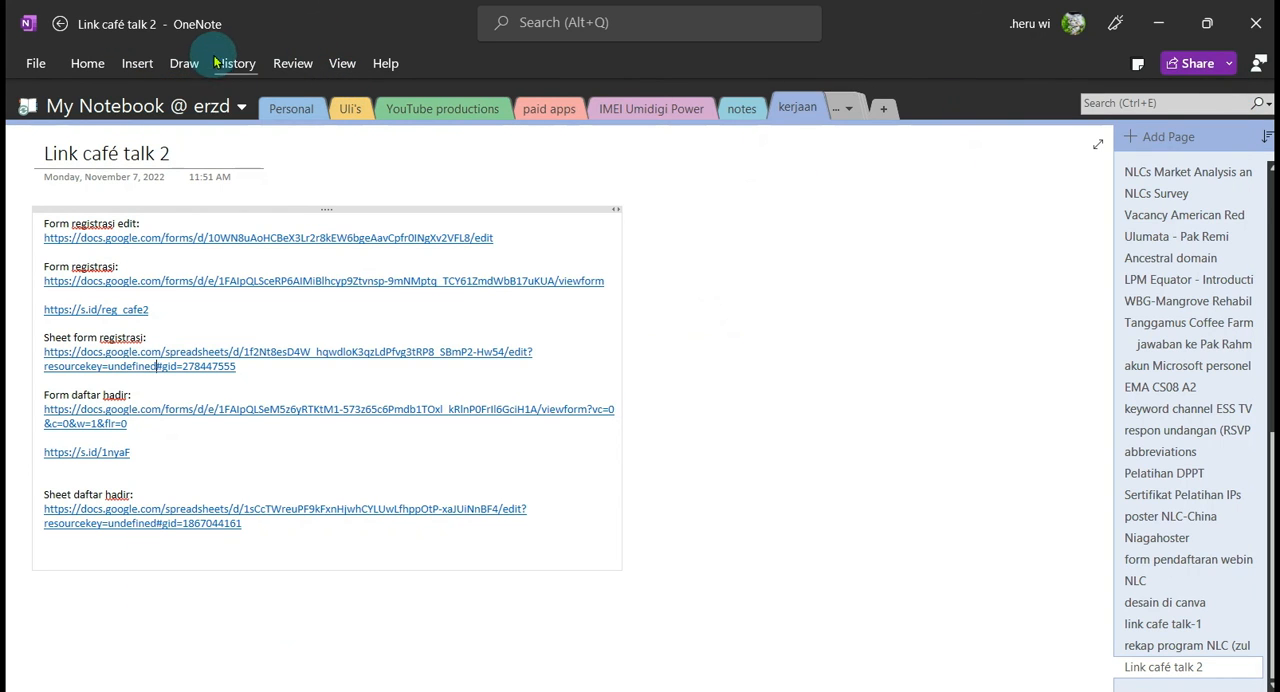
pyautogui.click(196, 1)
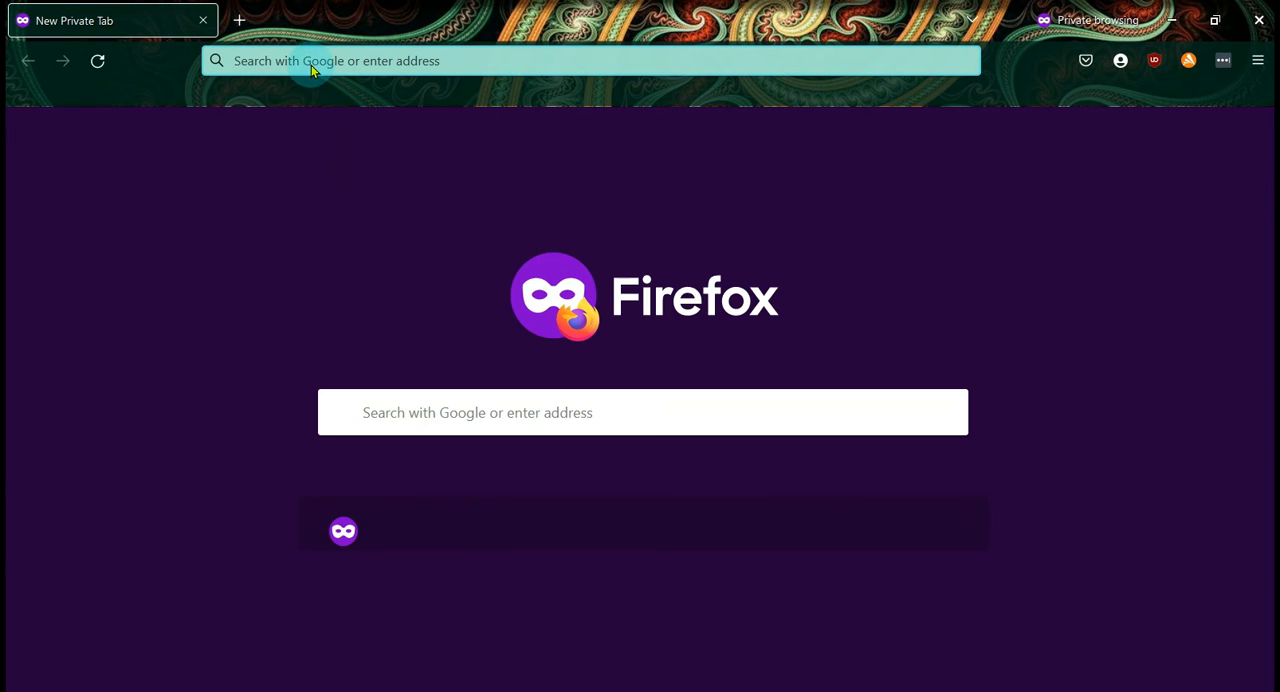
pyautogui.rightClick(311, 65)
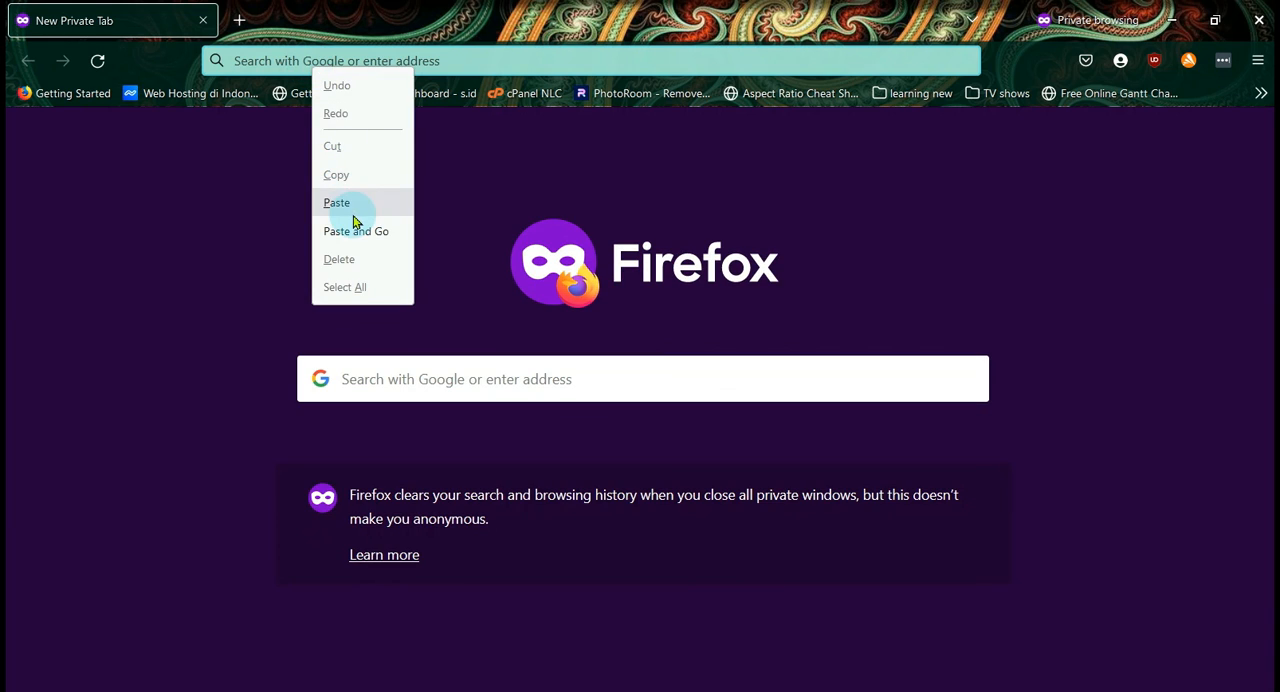
pyautogui.click(378, 233)
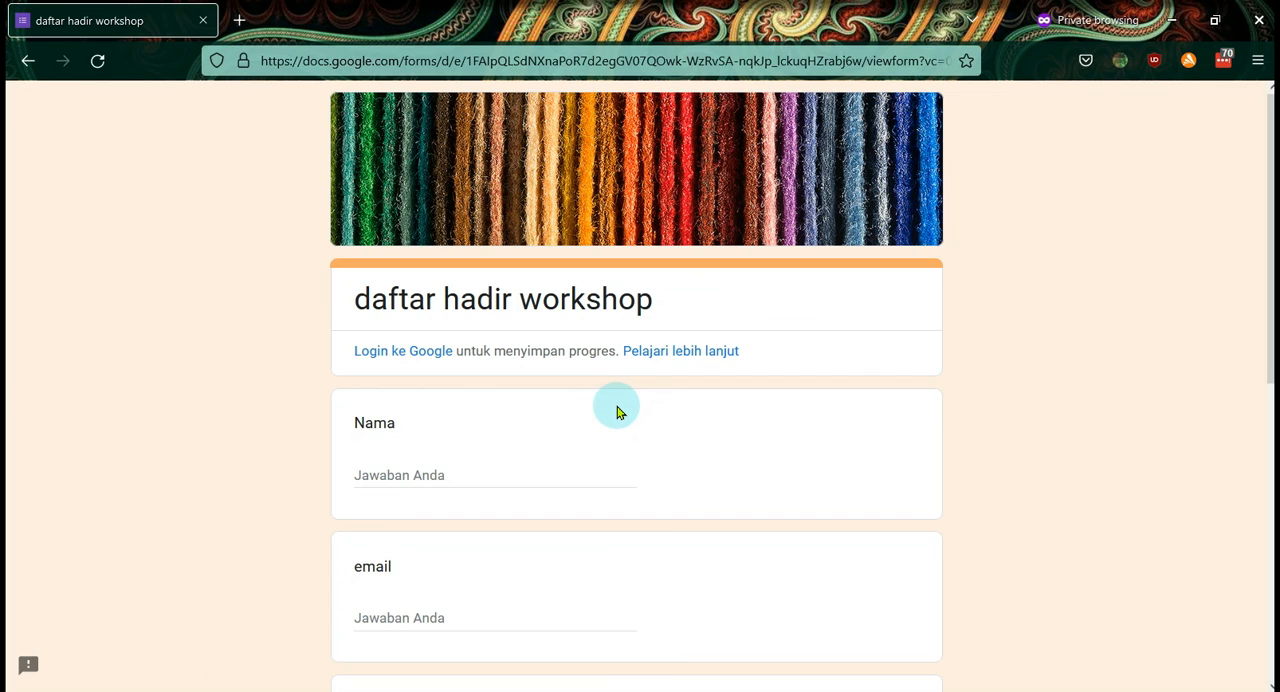
# - Enter the sample text "ljh lhj jhl" as the Nama answer and check the remaining questions through the end of the form
pyautogui.click(486, 469)
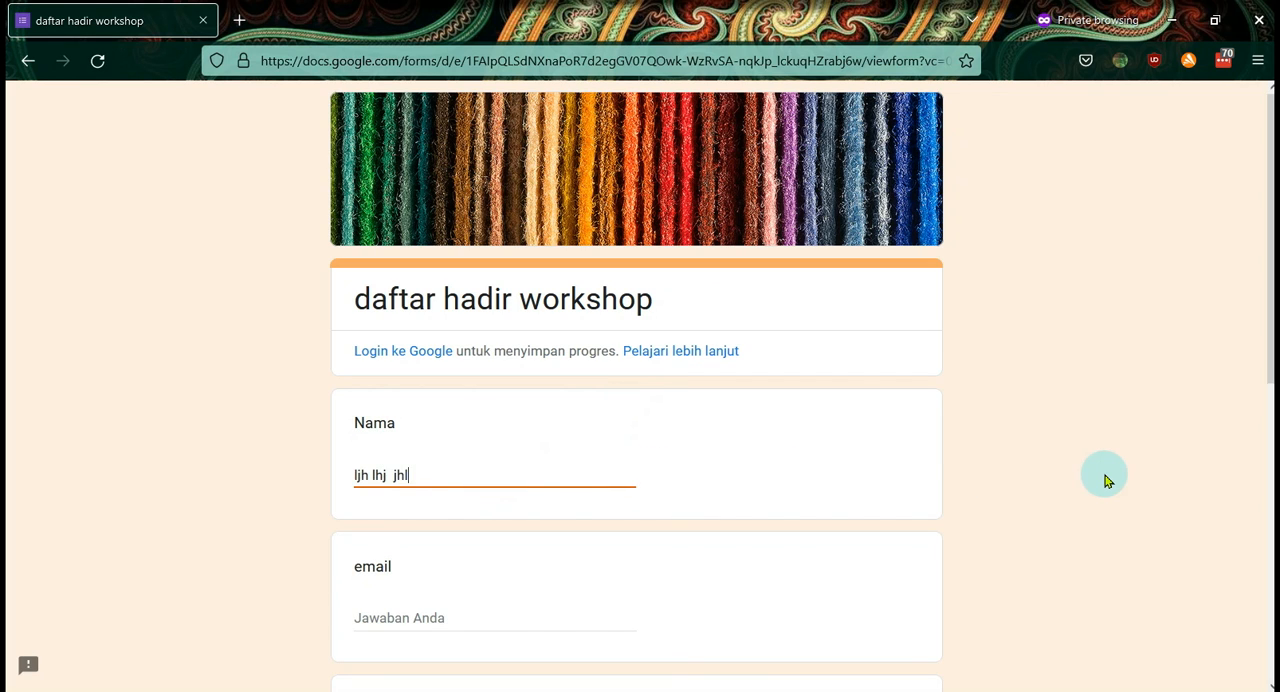
pyautogui.scroll(-6, 791, 500)
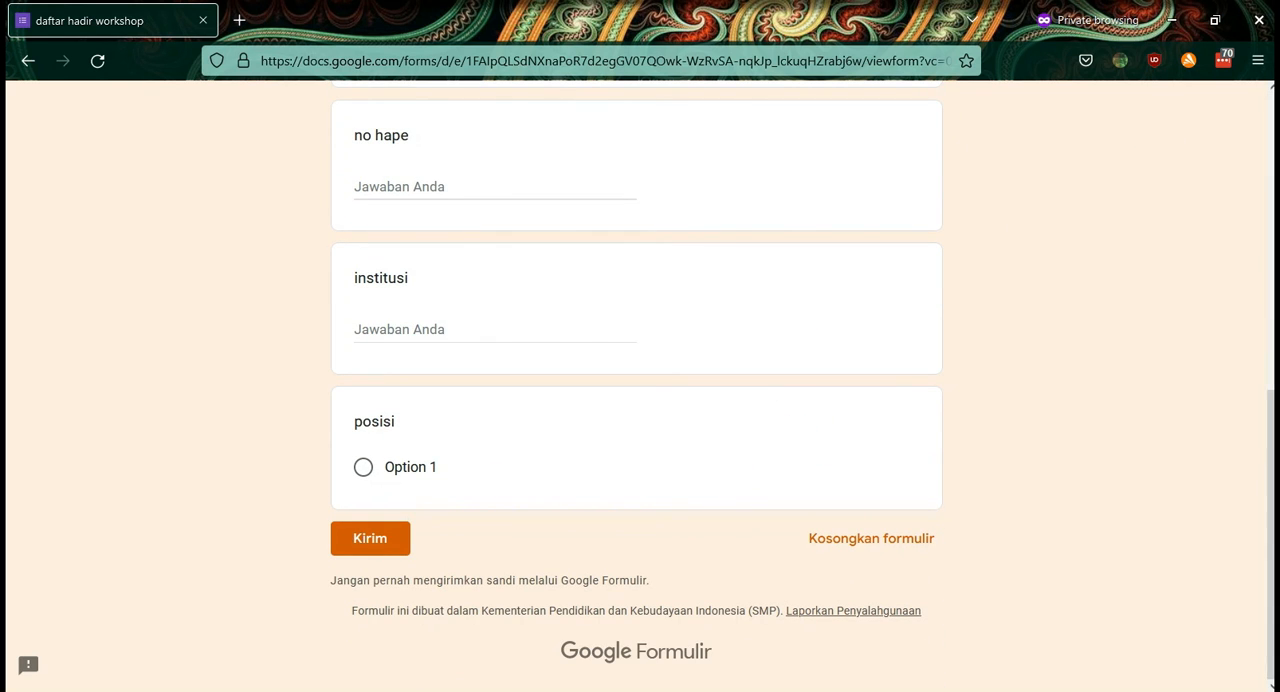
pyautogui.moveTo(346, 0)
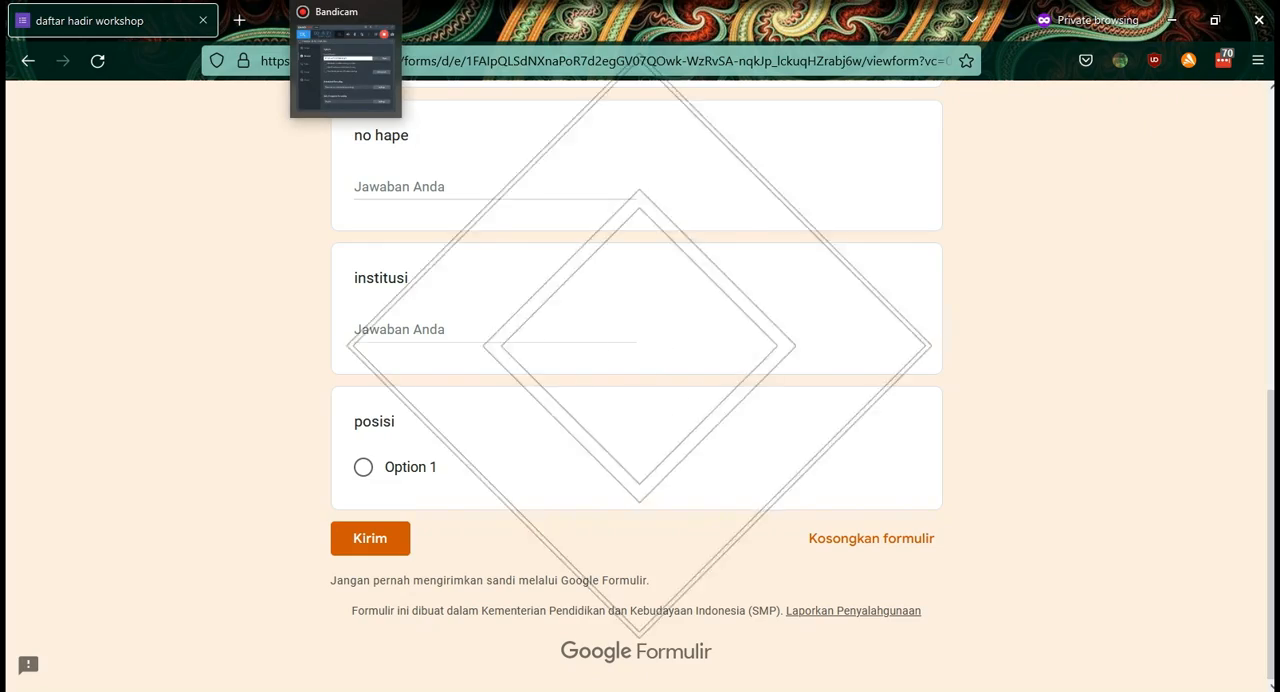